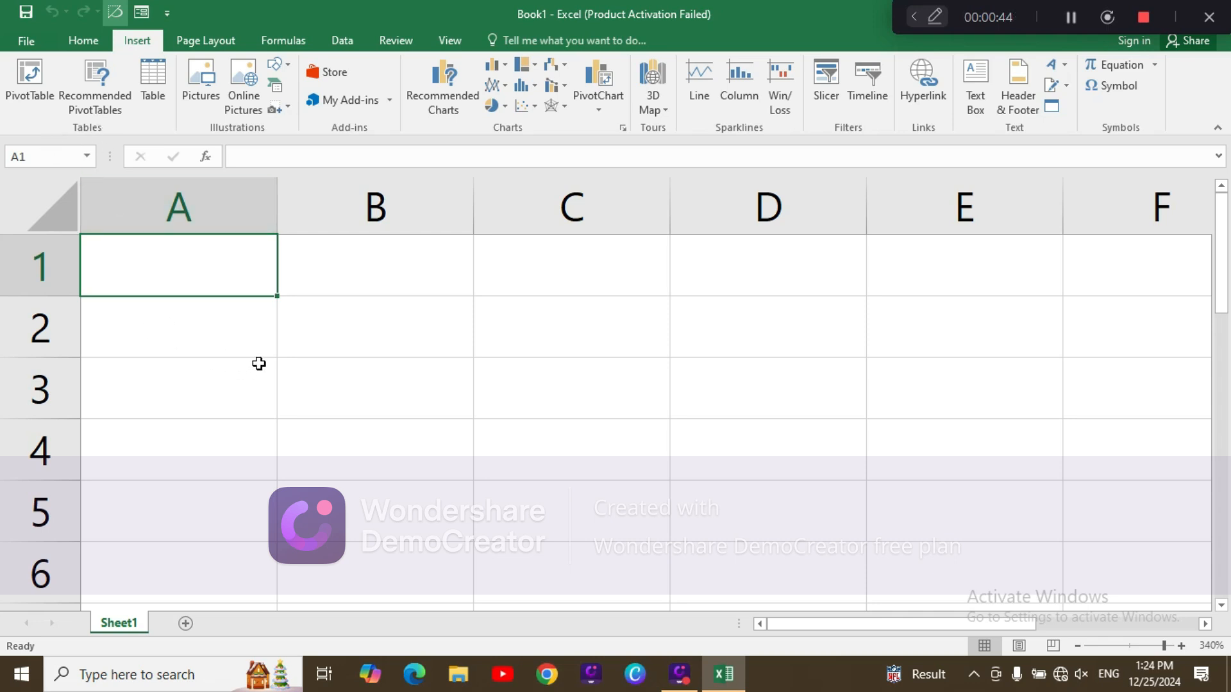
Step: Enter the column headers Emp, sales and state in cells A1 to C1
scroll(256, 368, down, 6)
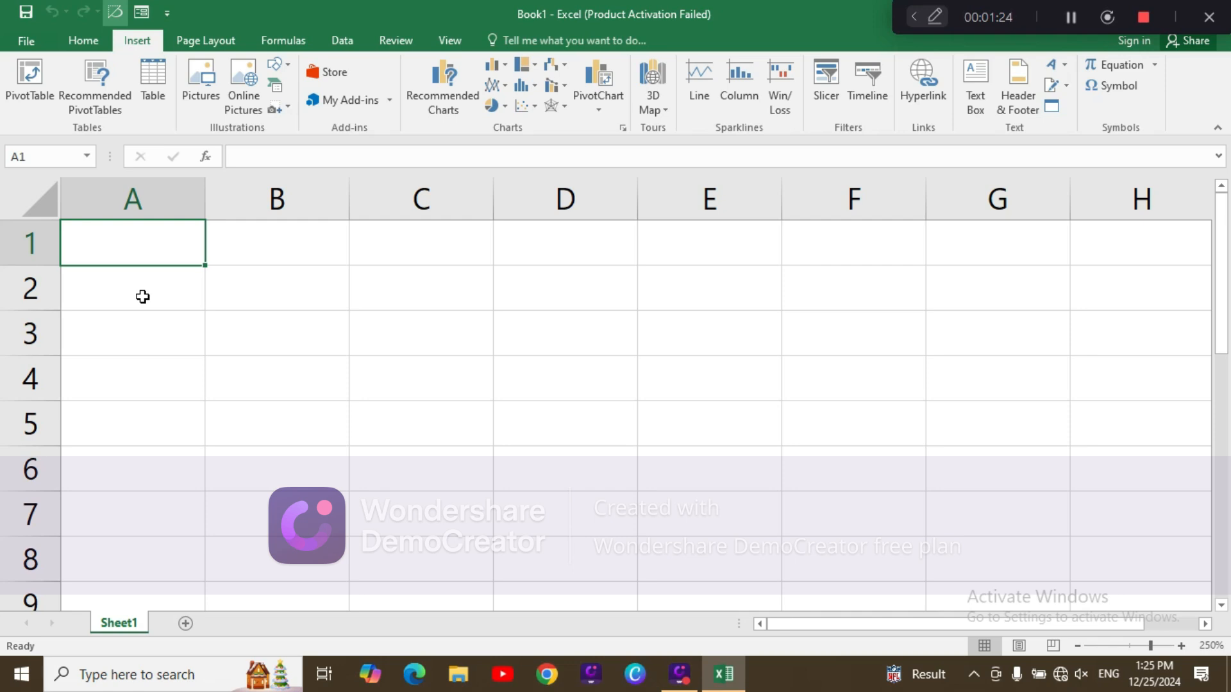
text(W)
key(BackSpace)
text(Emp)
click(256, 241)
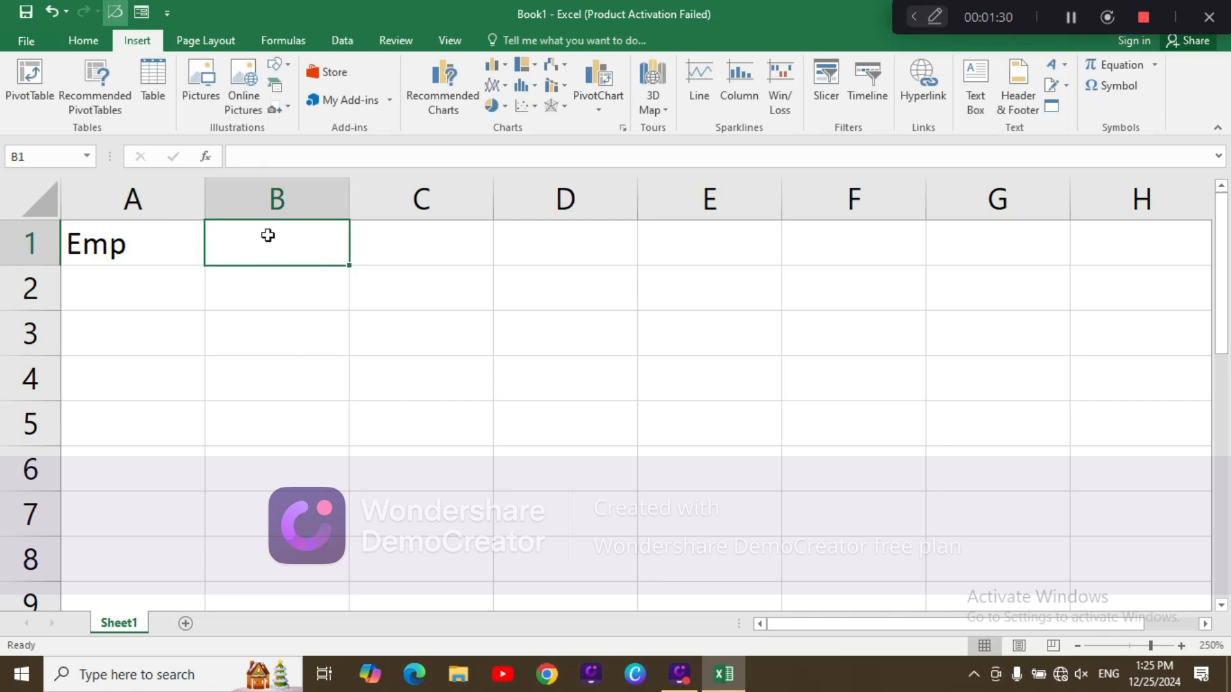
text(sal)
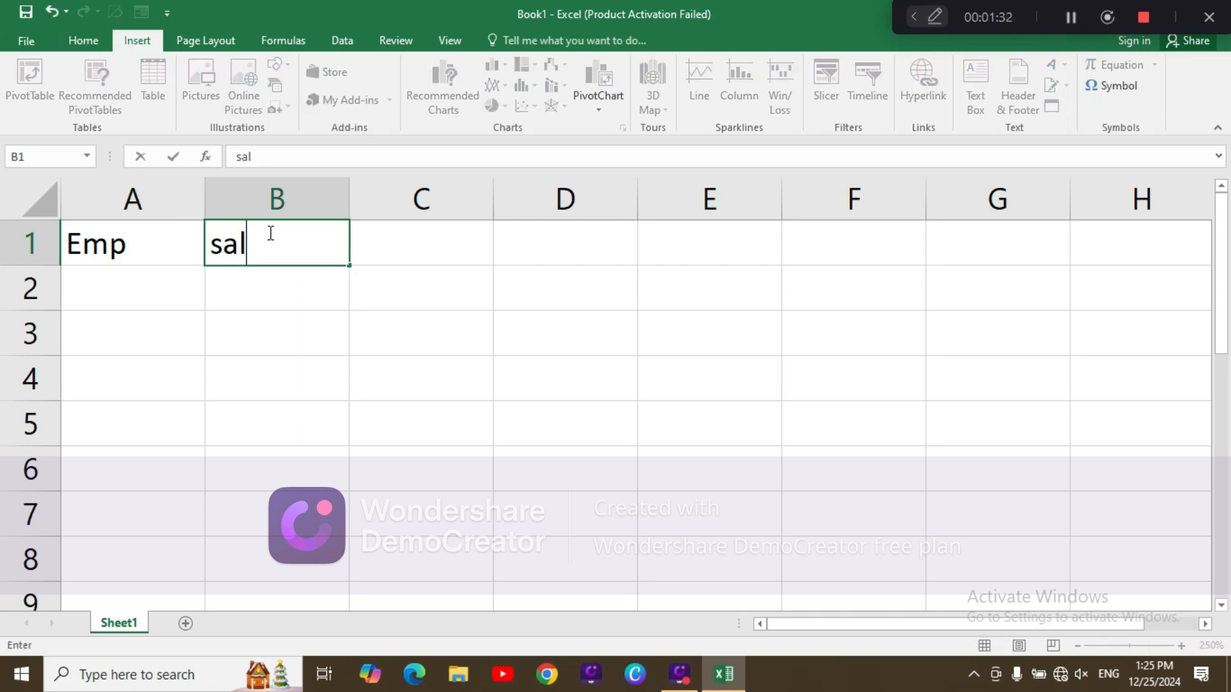
text(es)
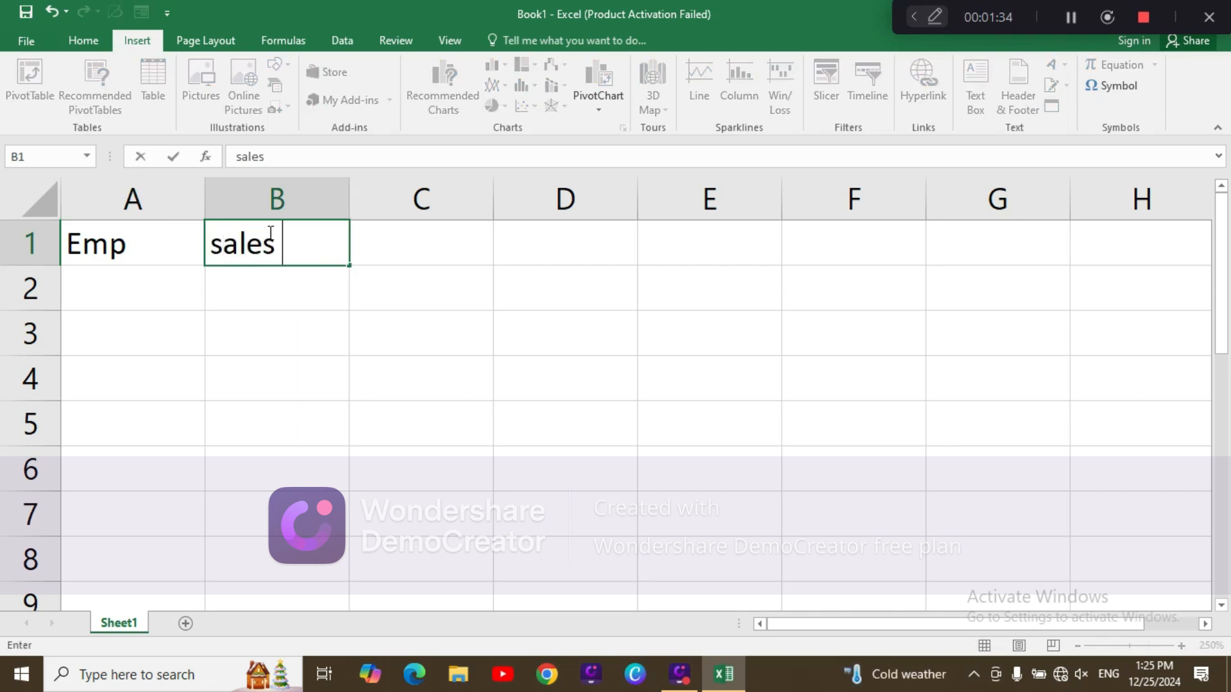
double_click(382, 235)
text(state)
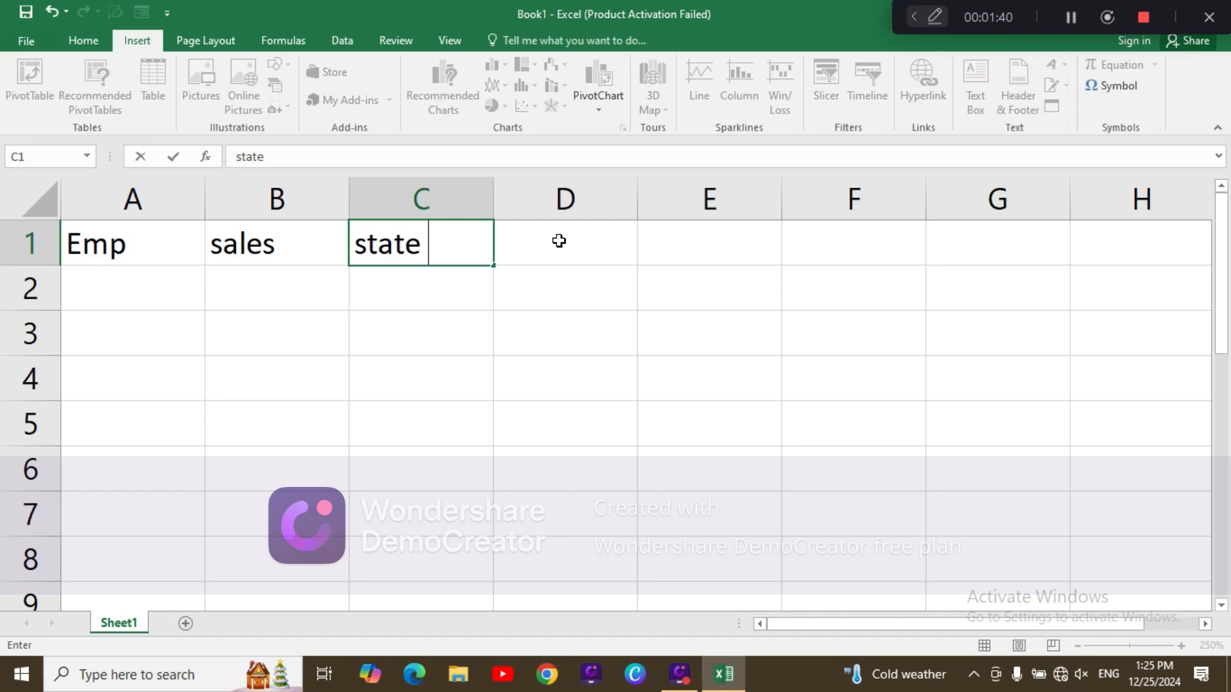
Step: Enter the first employee's name in A2 and autofill the list of employee names down column A
click(171, 305)
text(jan)
click(187, 303)
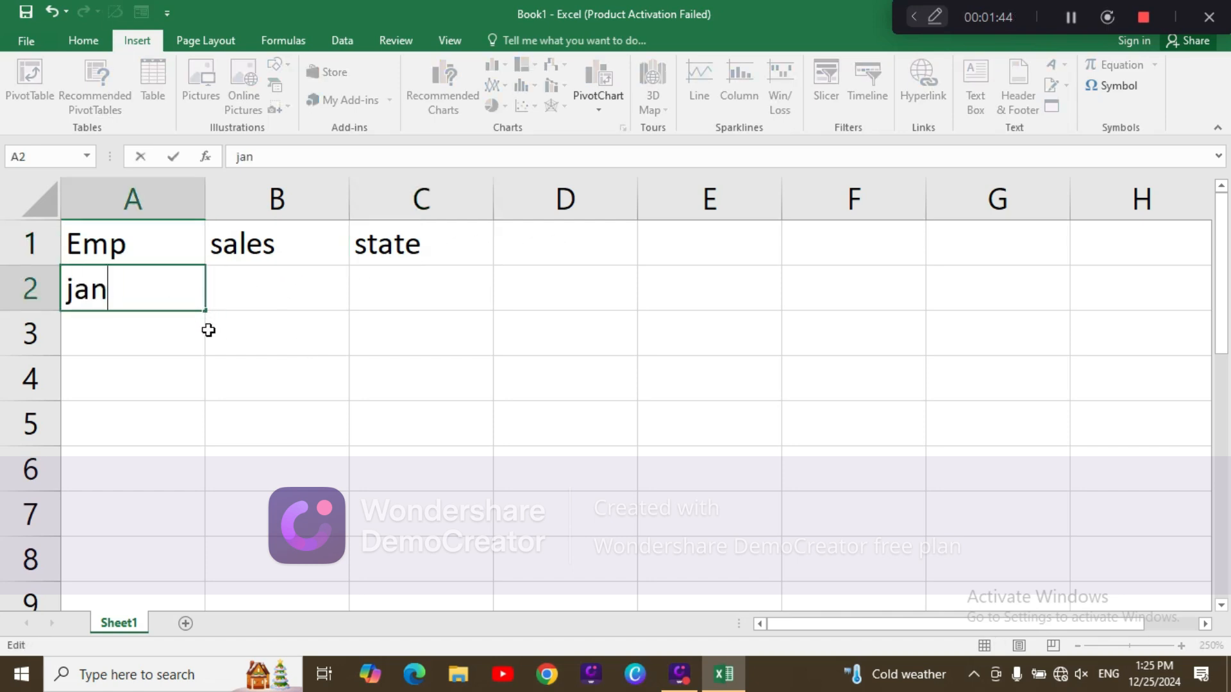
key(Return)
click(199, 305)
drag(204, 312, 113, 516)
drag(1226, 522, 1221, 192)
click(309, 297)
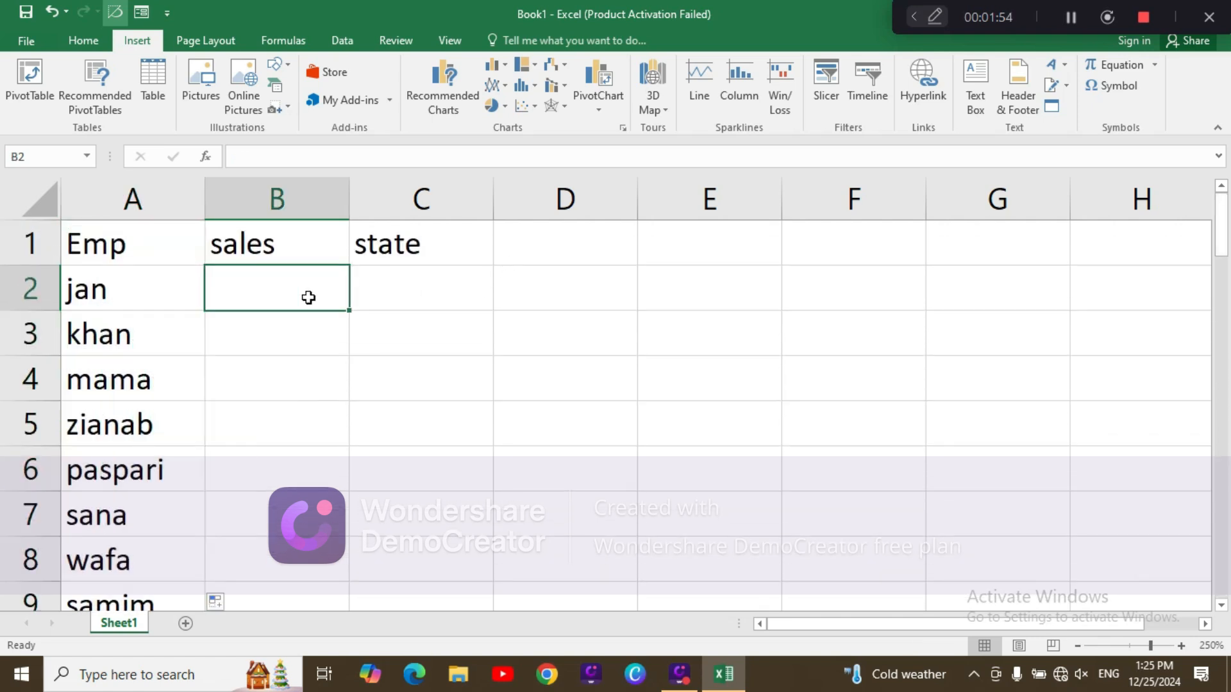
text(8000)
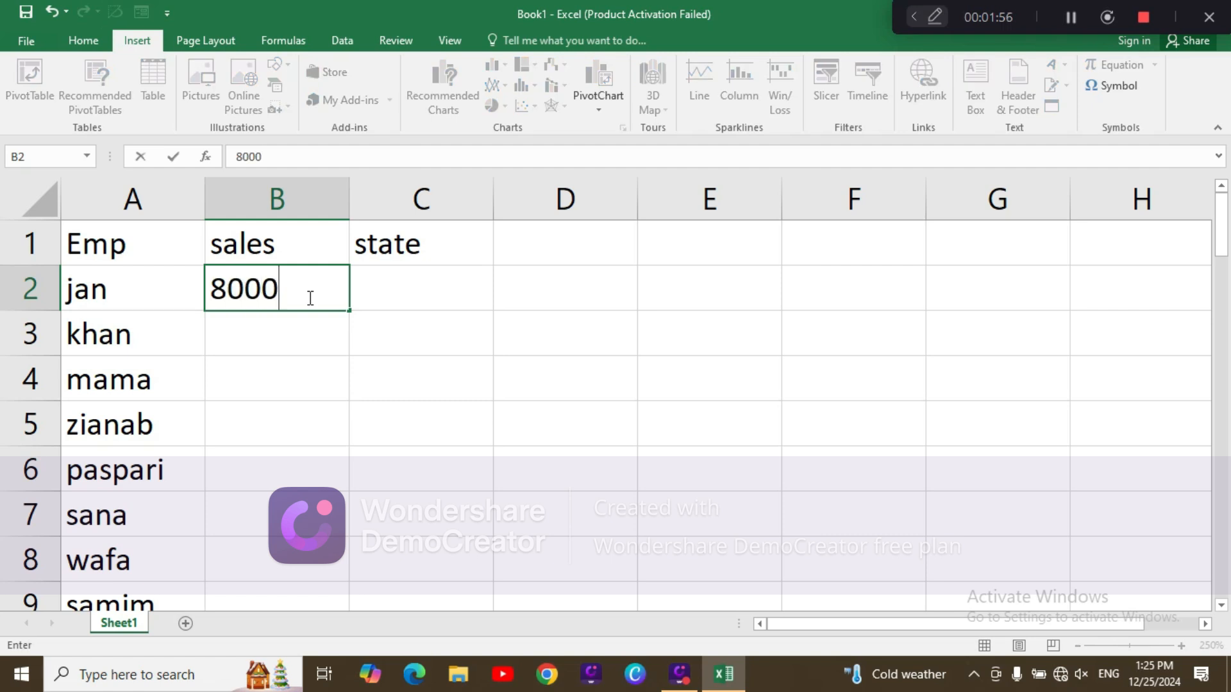
double_click(350, 310)
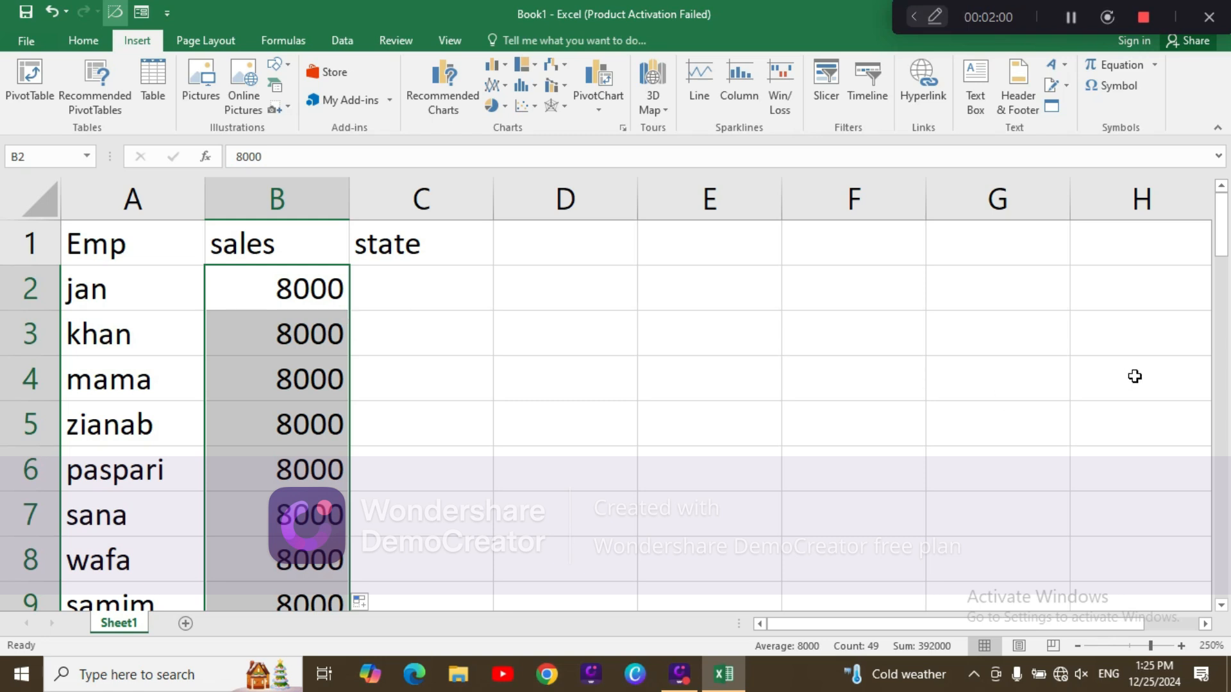
drag(1220, 234, 1219, 124)
key(Delete)
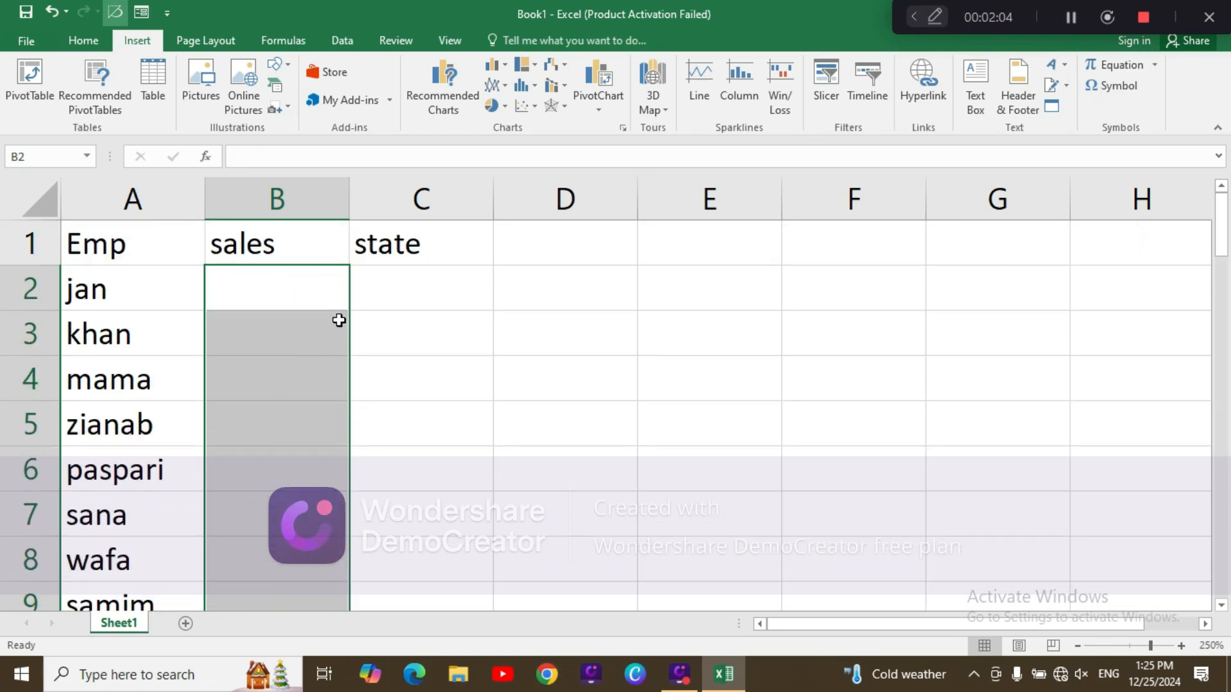
Step: Enter the sales values 9000, 7000, 4000, 6000 and 12000 in cells B2 to B6
click(284, 280)
text(9000)
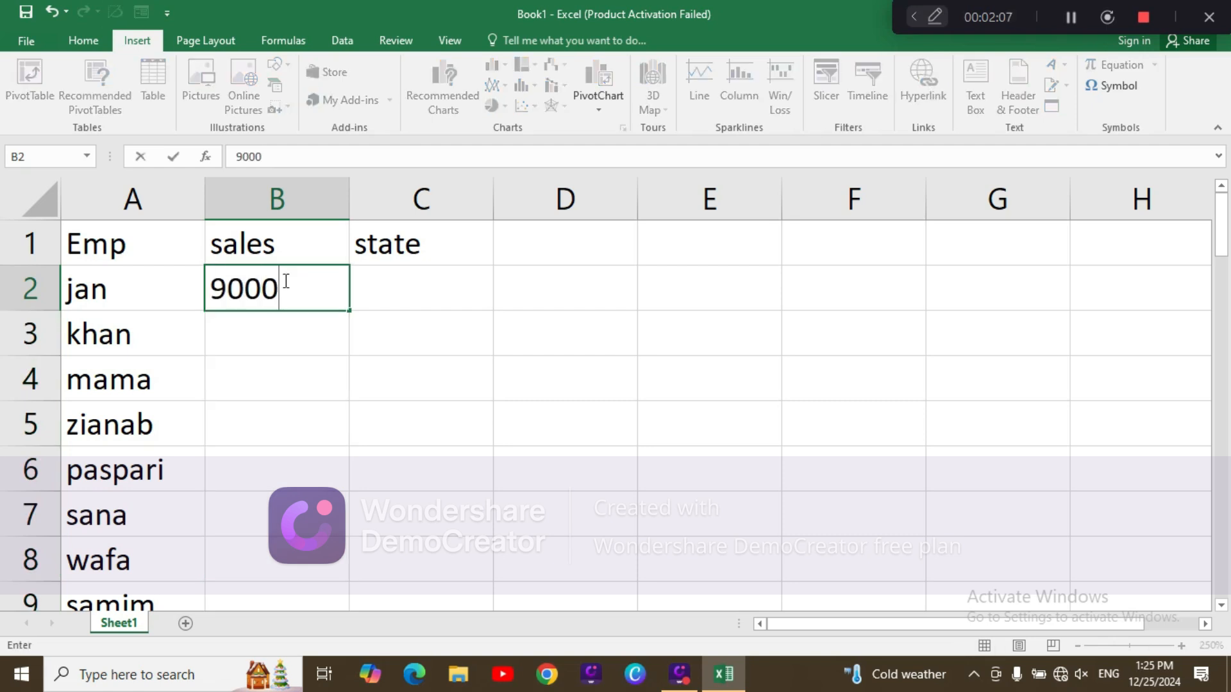
key(Return)
text(7000)
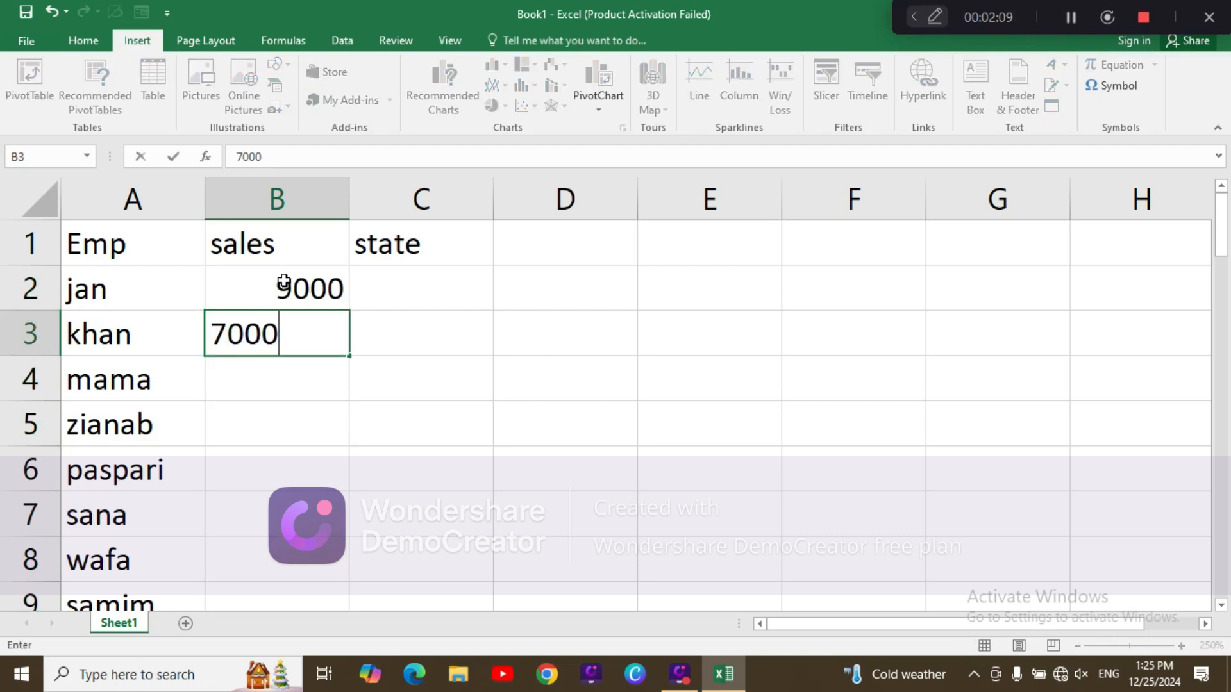
key(Return)
text(4000)
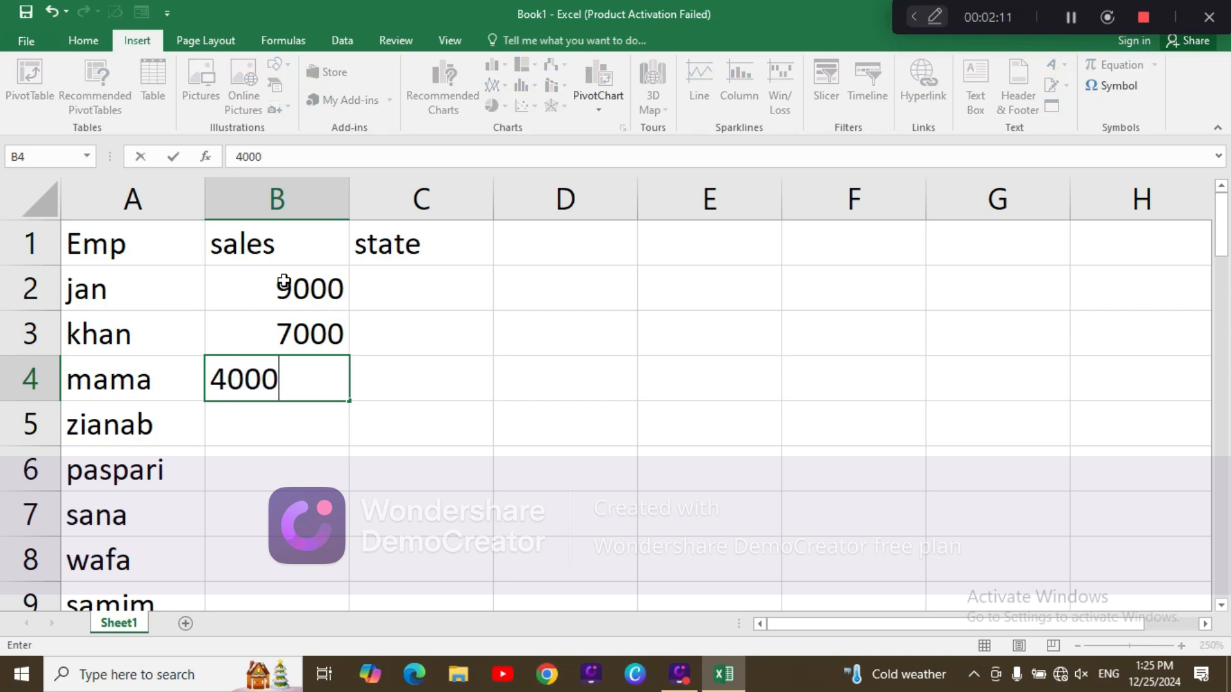
key(Return)
text(6000)
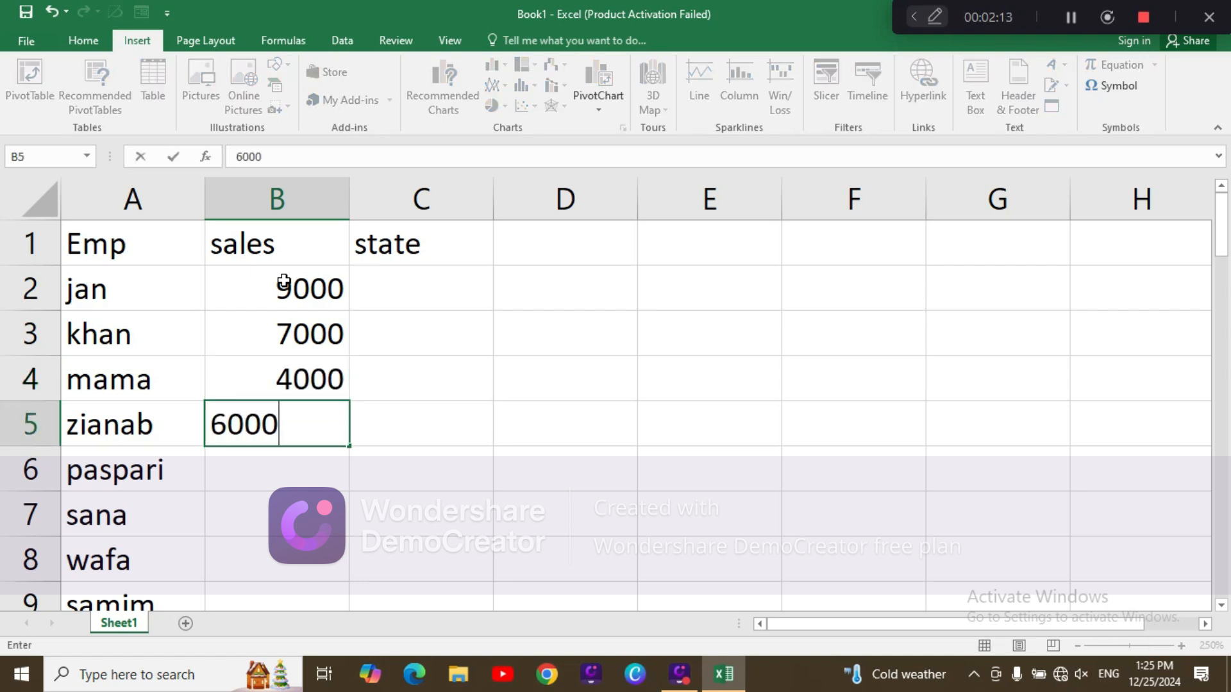
key(Return)
text(12000)
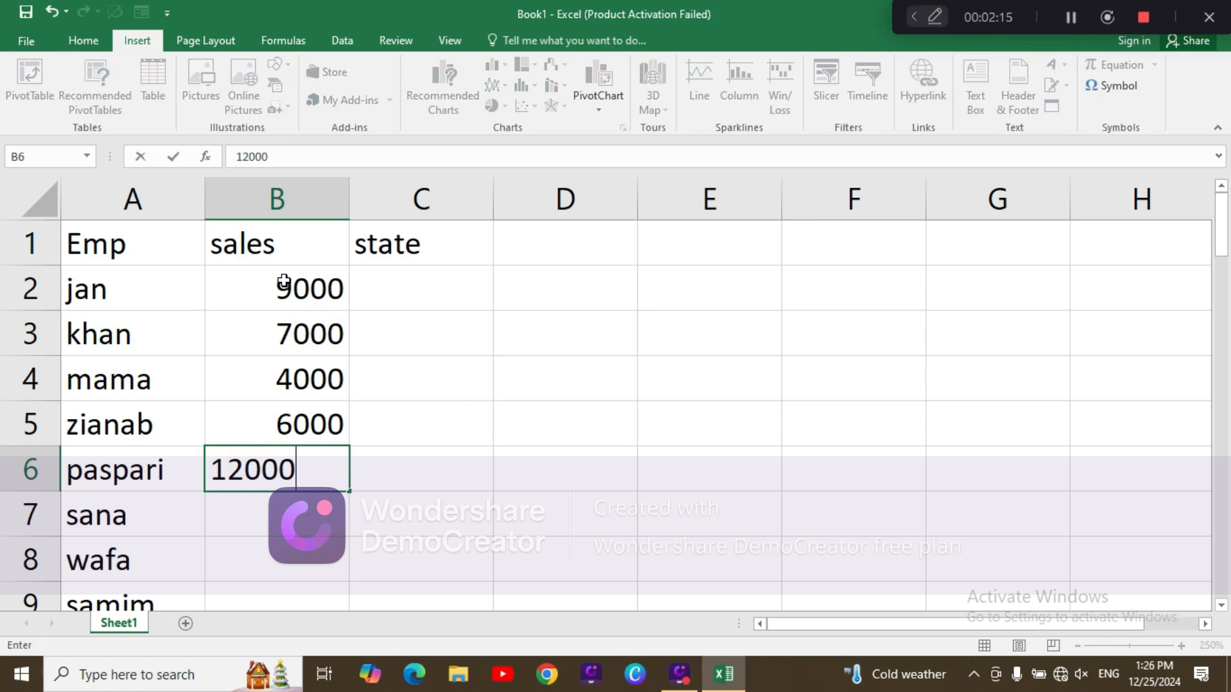
key(Return)
Step: Enter the sales values 67890, 45678, 12345, 9876 and 56789 in cells B7 to B11
text(6)
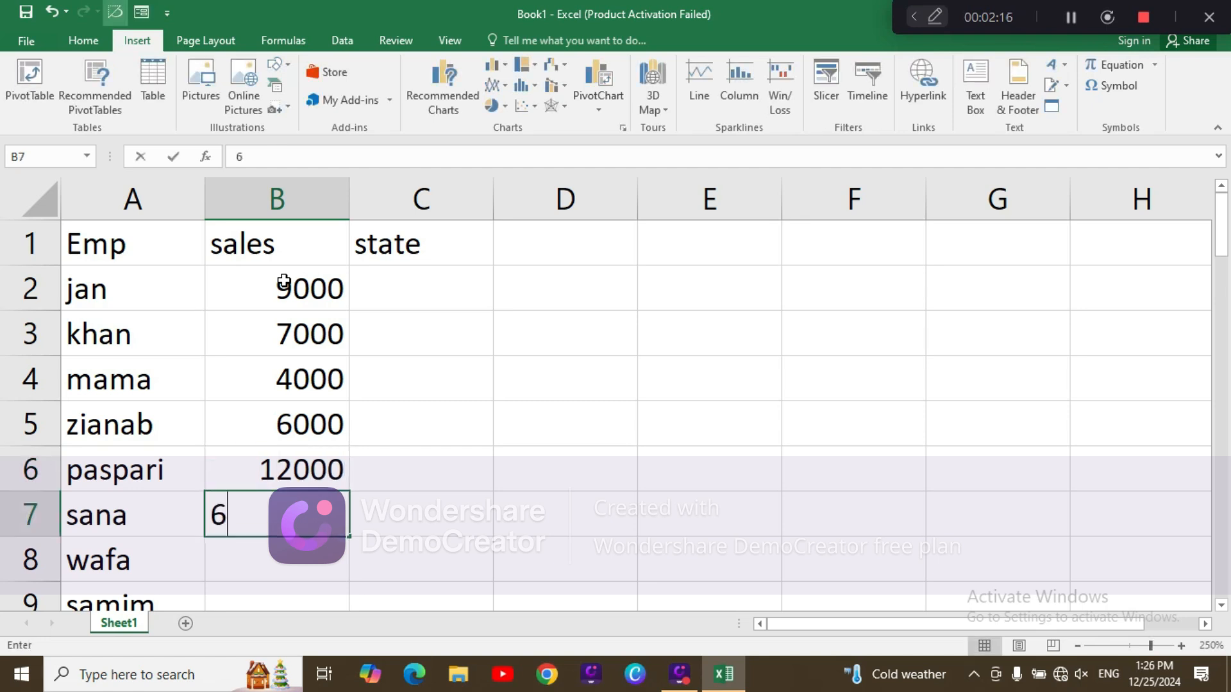
text(7890)
key(Return)
text(45678)
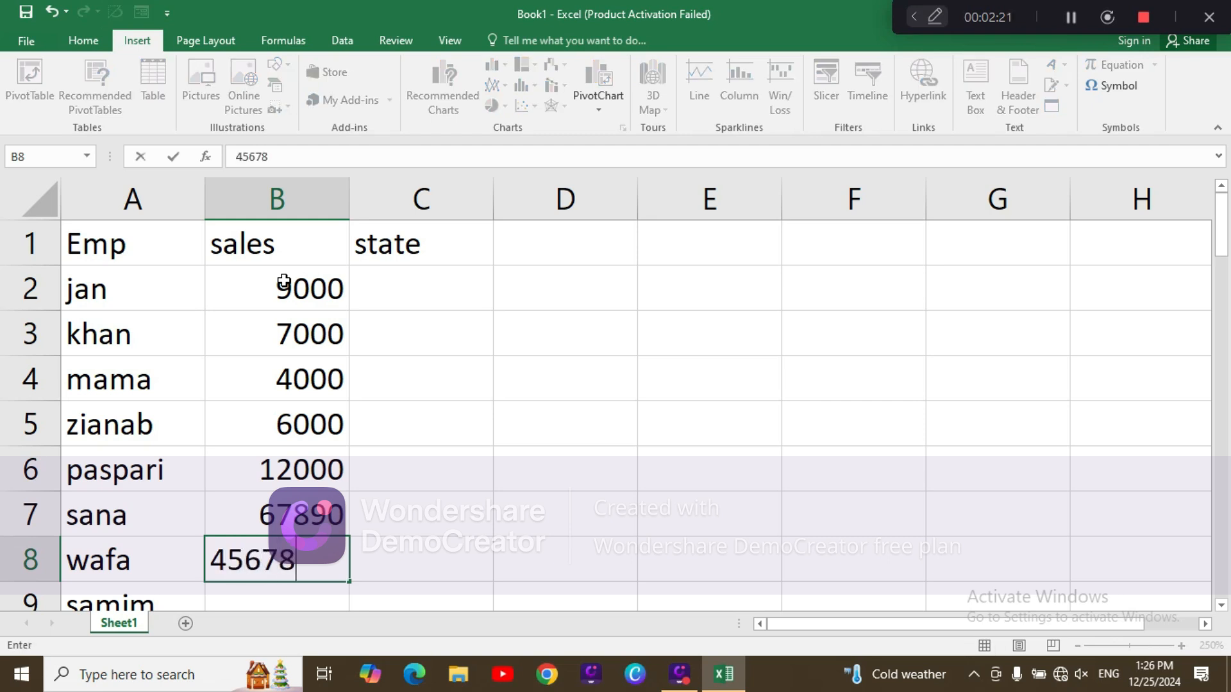
key(Return)
text(1234)
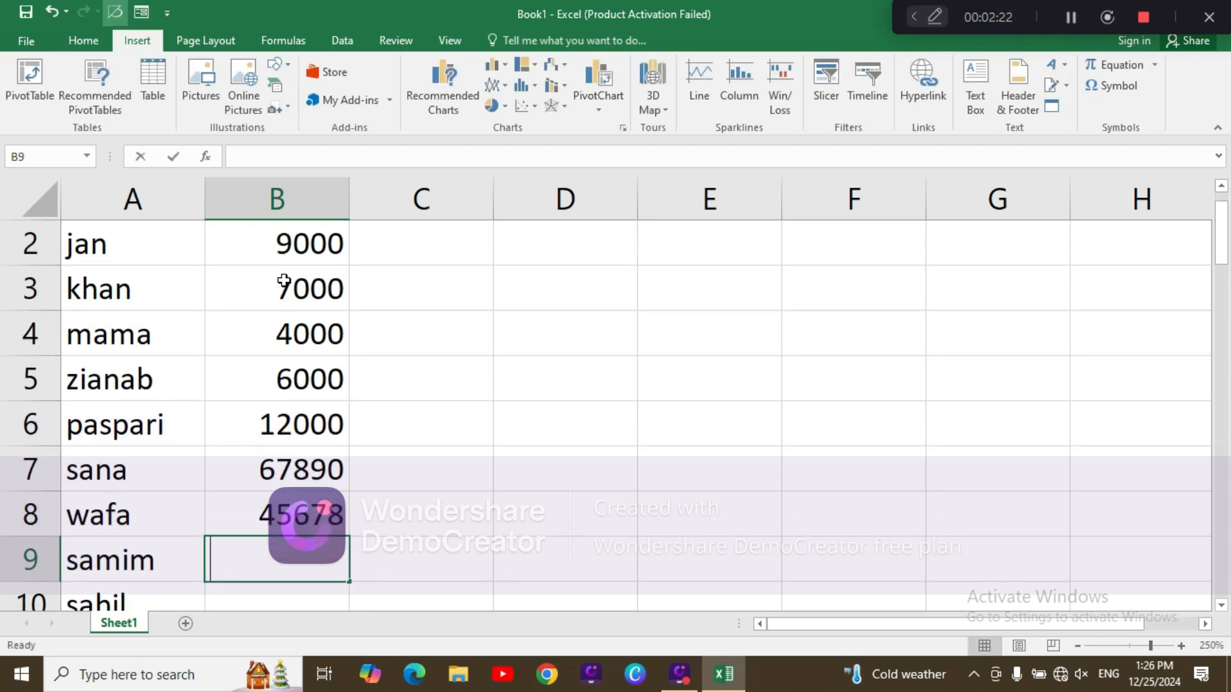
text(5)
key(Return)
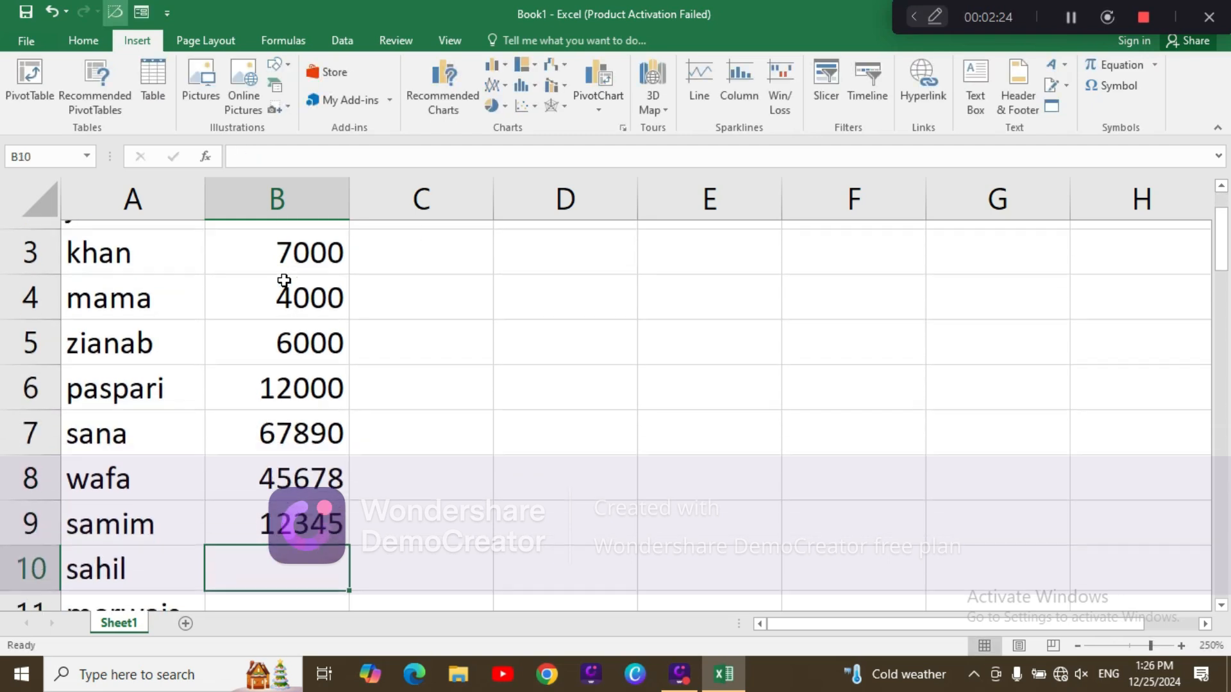
text(9876)
key(Return)
text(56789)
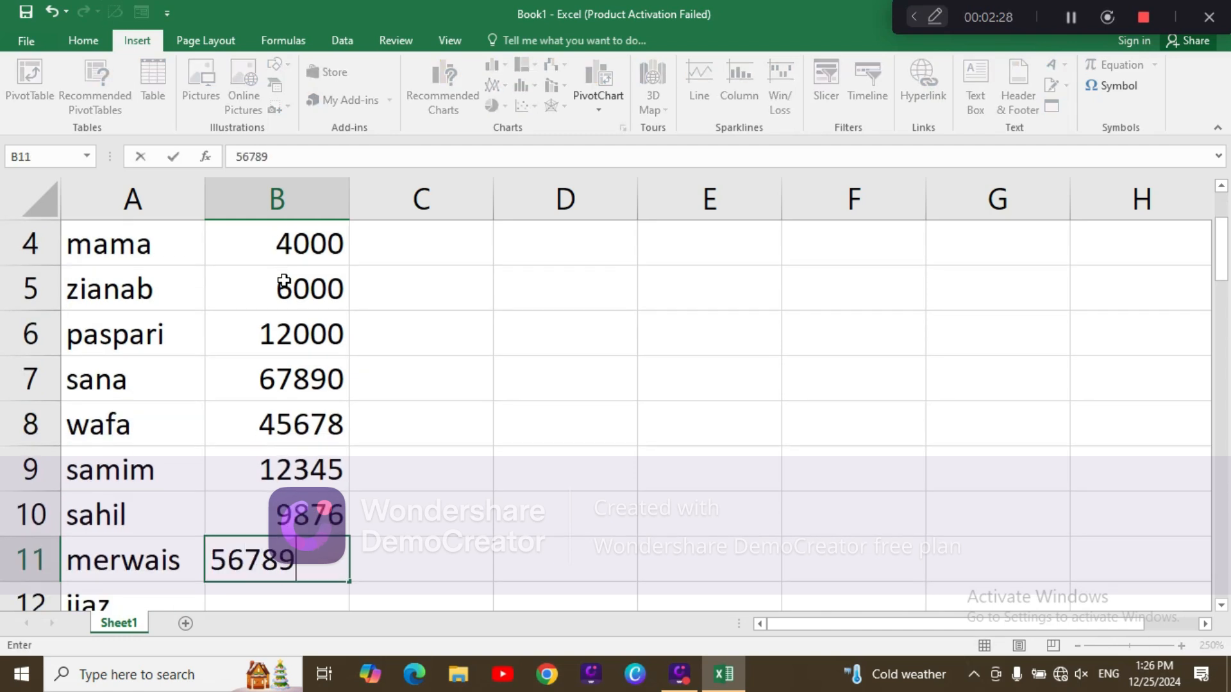
key(Return)
Step: Enter the sales values 3214, 8796, 56780, 9870 and 5670 in cells B12 to B16
text(3214)
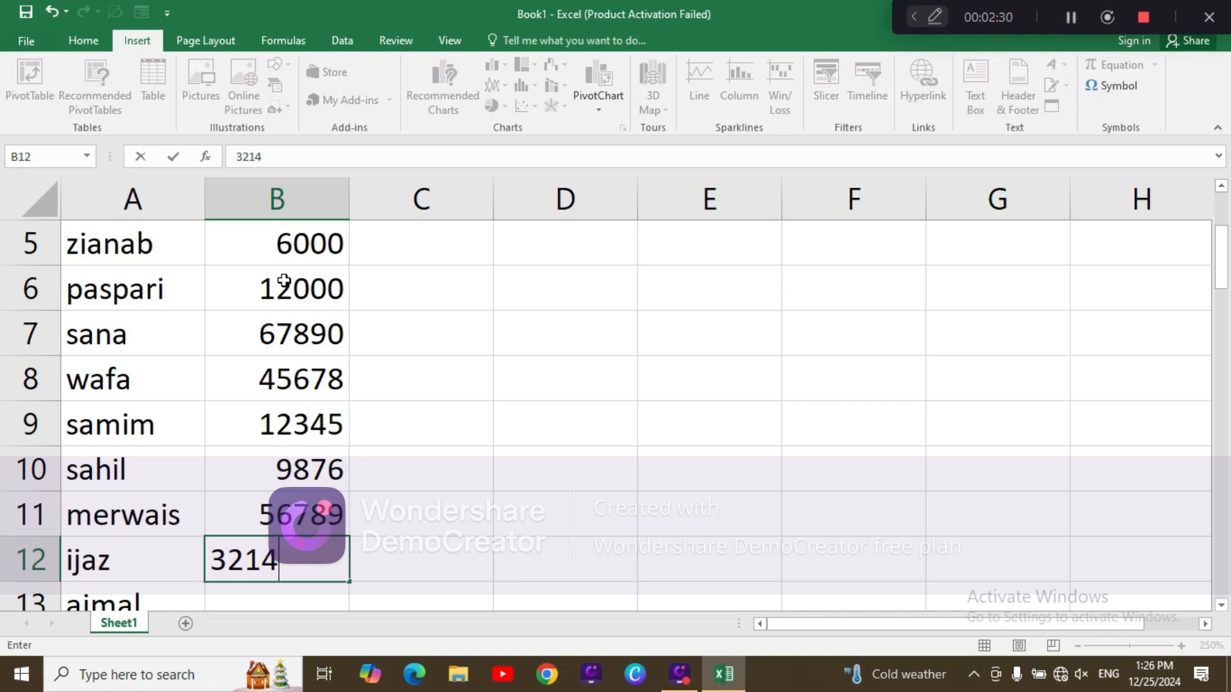
key(Return)
text(8796)
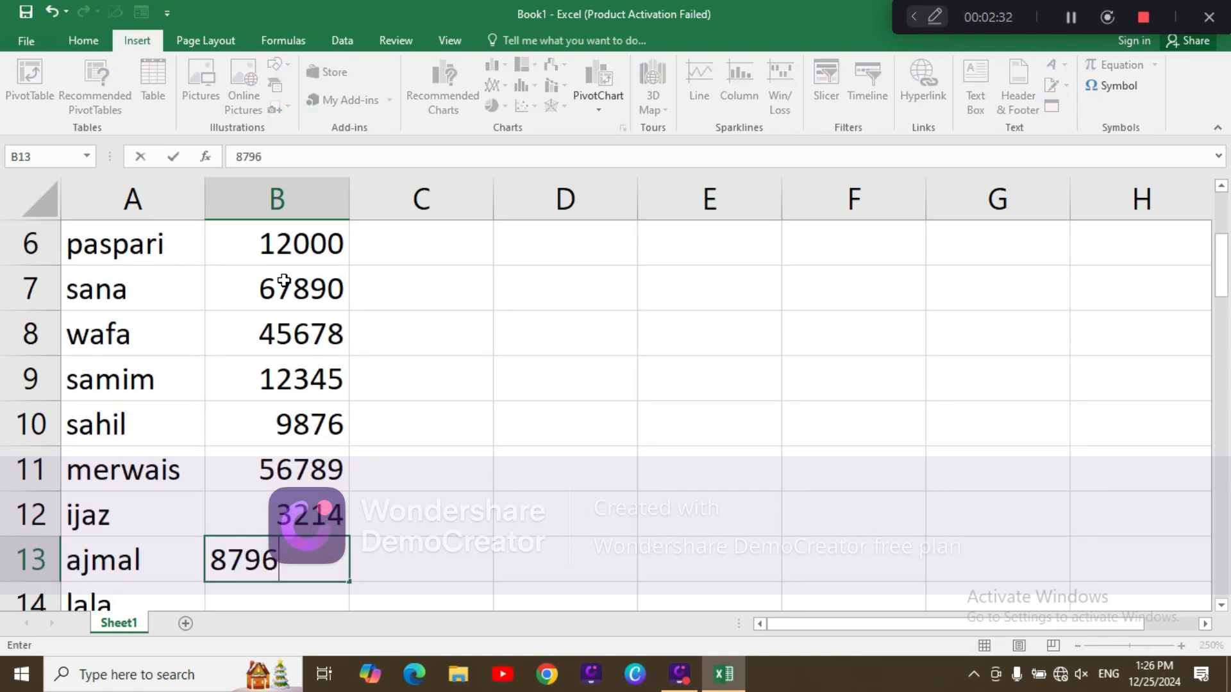
key(Return)
text(567)
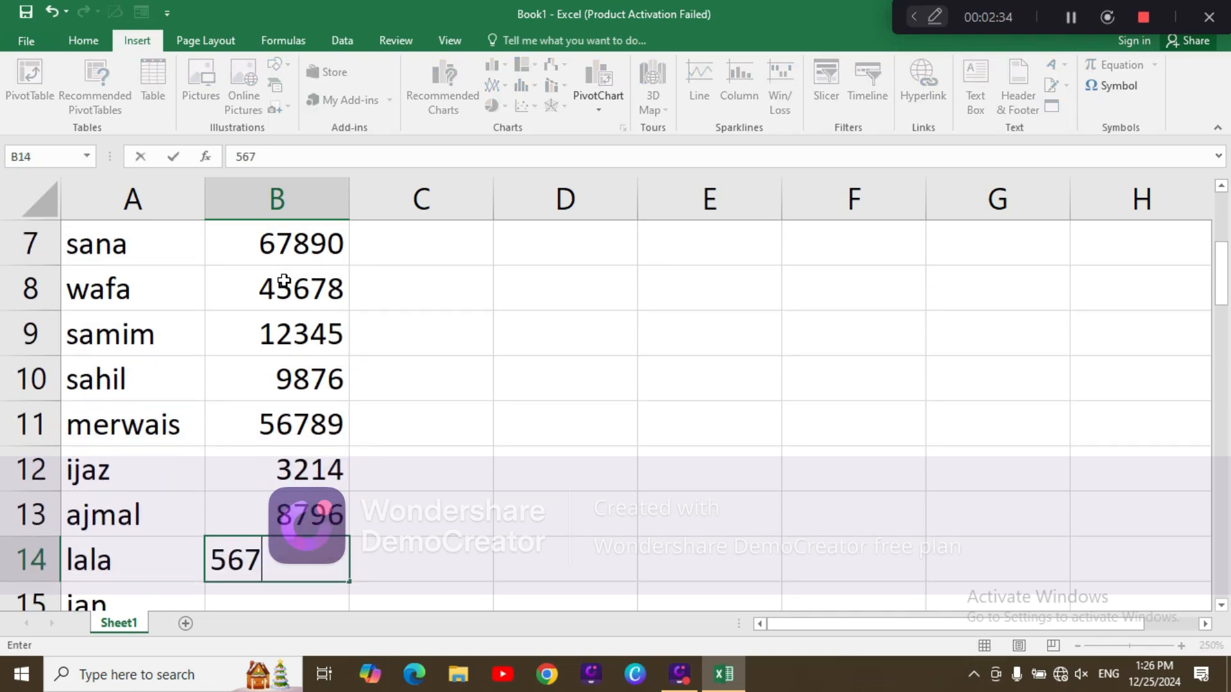
text(80)
key(Return)
text(9870)
key(Return)
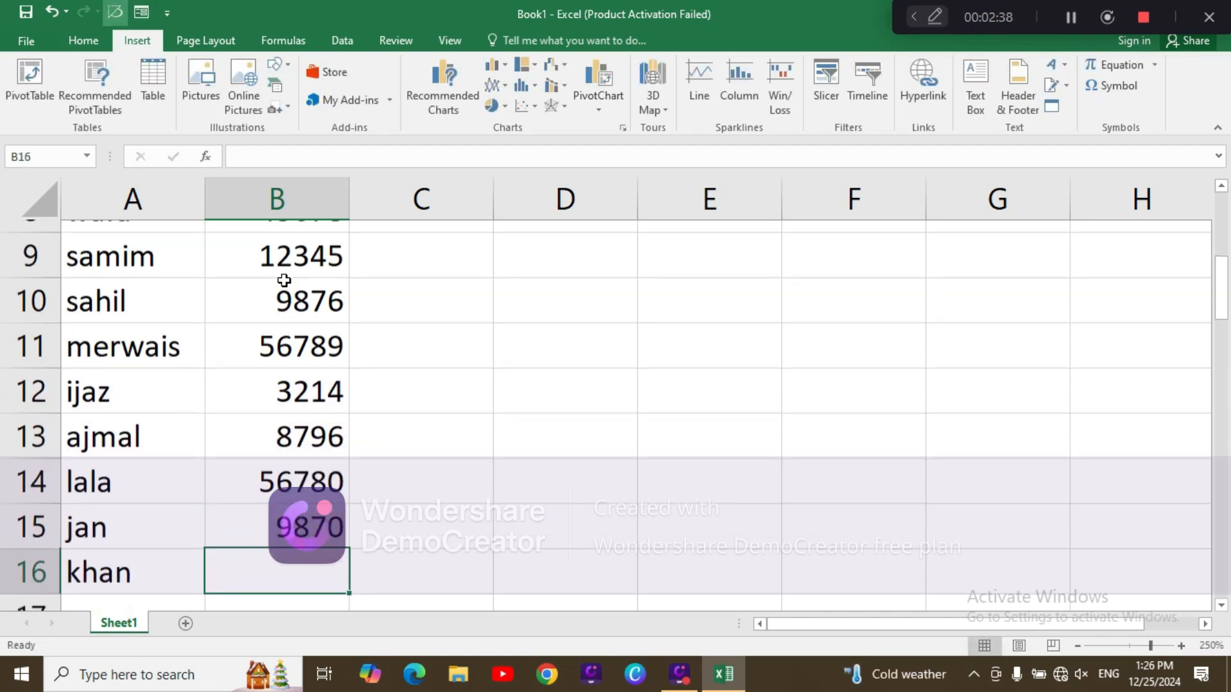
text(5670)
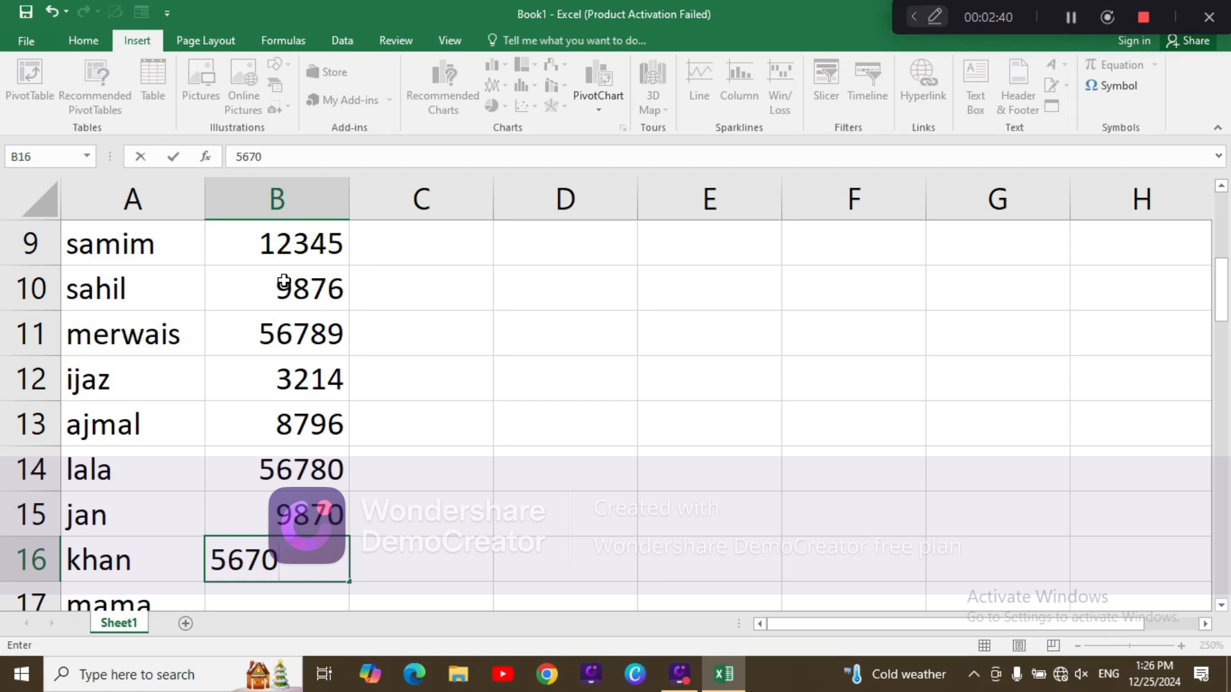
key(Return)
Step: Enter the sales values 35770, 2345, 4567, 7654 and 8790 in cells B17 to B21
text(3577)
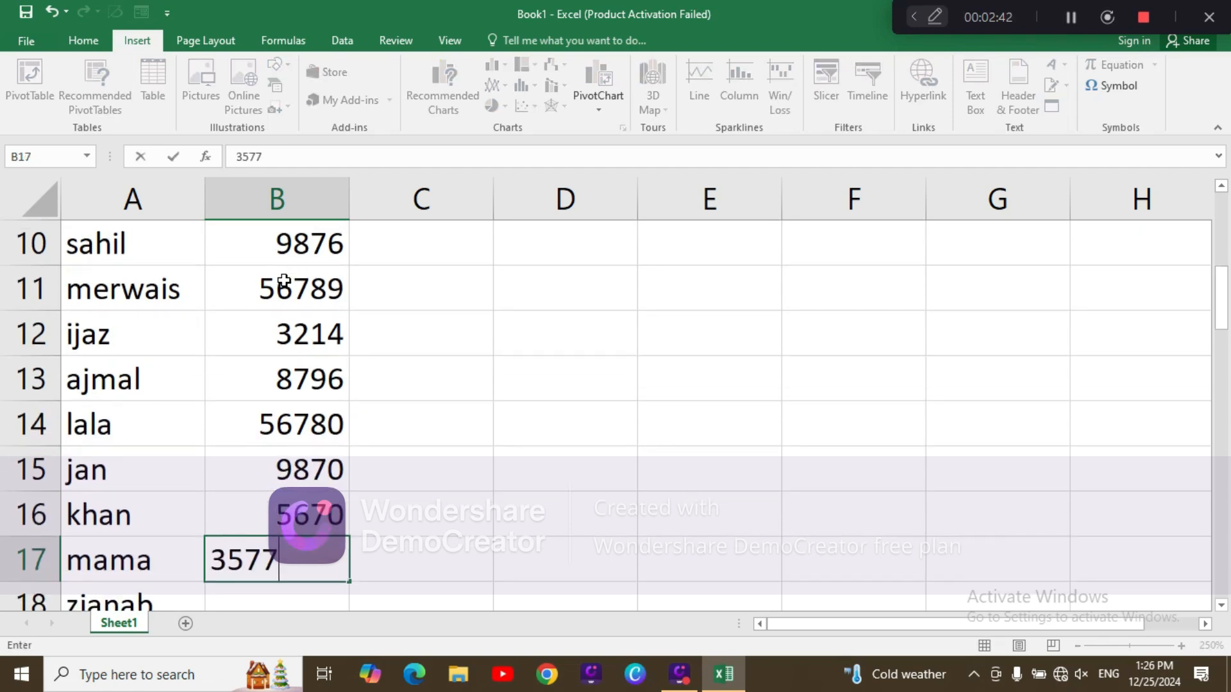
text(0)
key(Return)
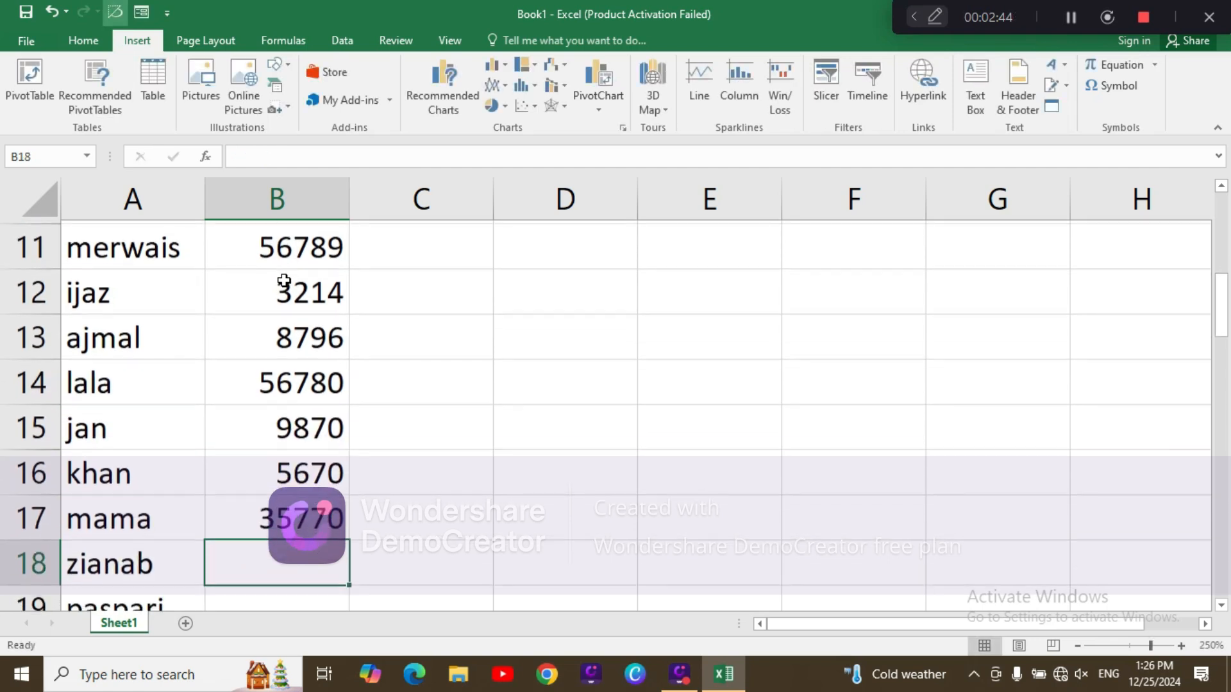
text(2345)
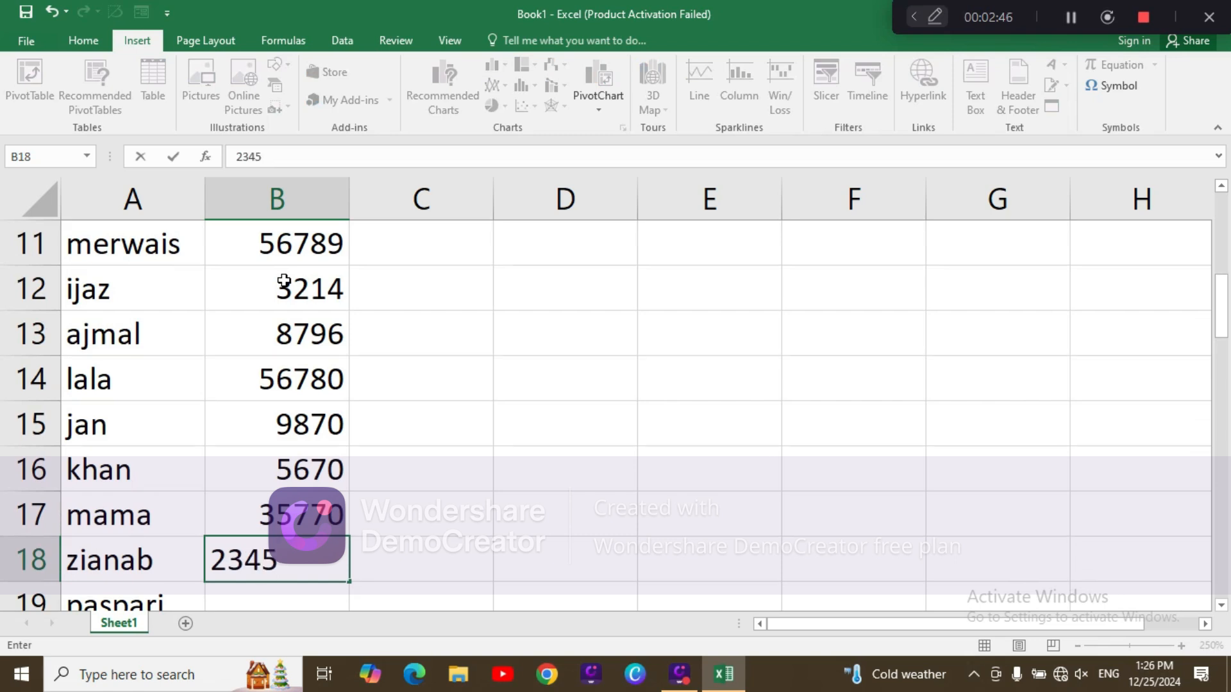
key(Return)
text(4567)
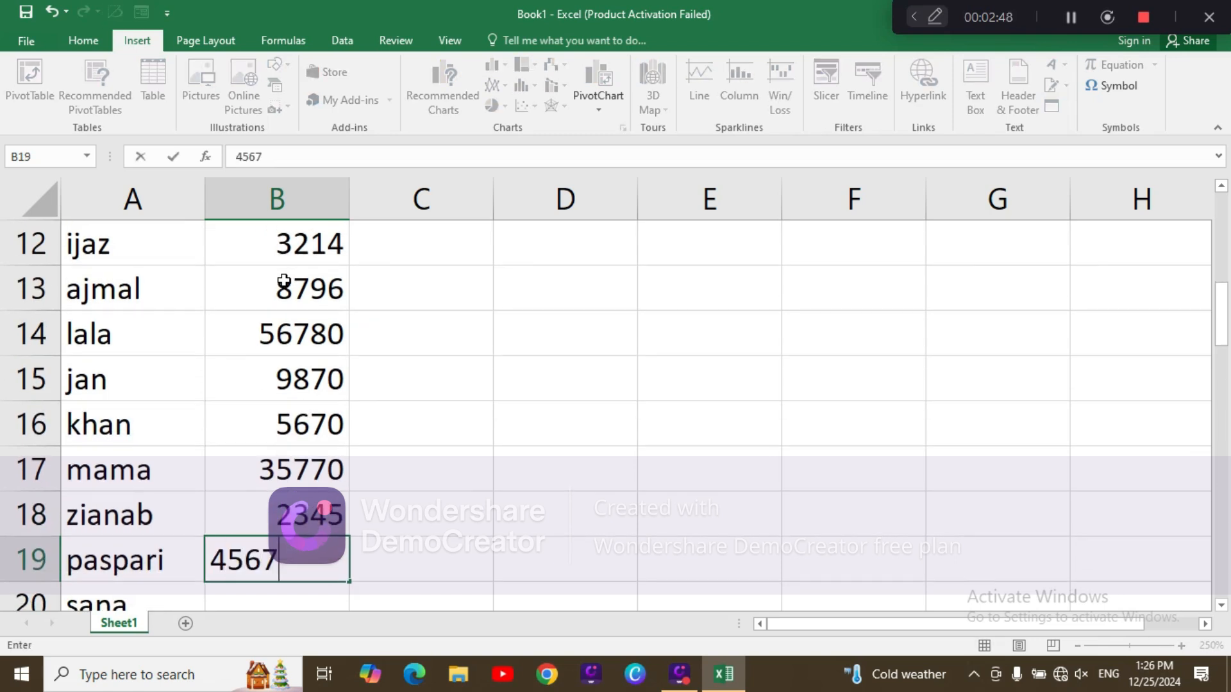
key(Return)
text(7654)
key(ctrl+Return)
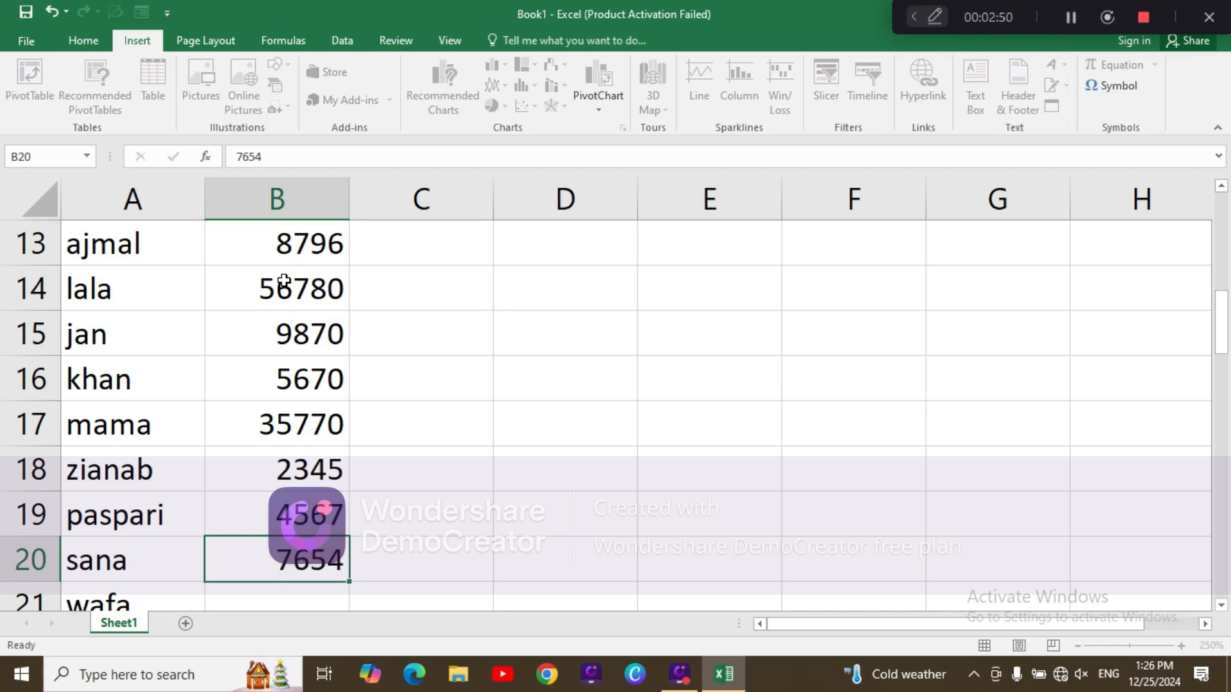
key(Return)
text(8790)
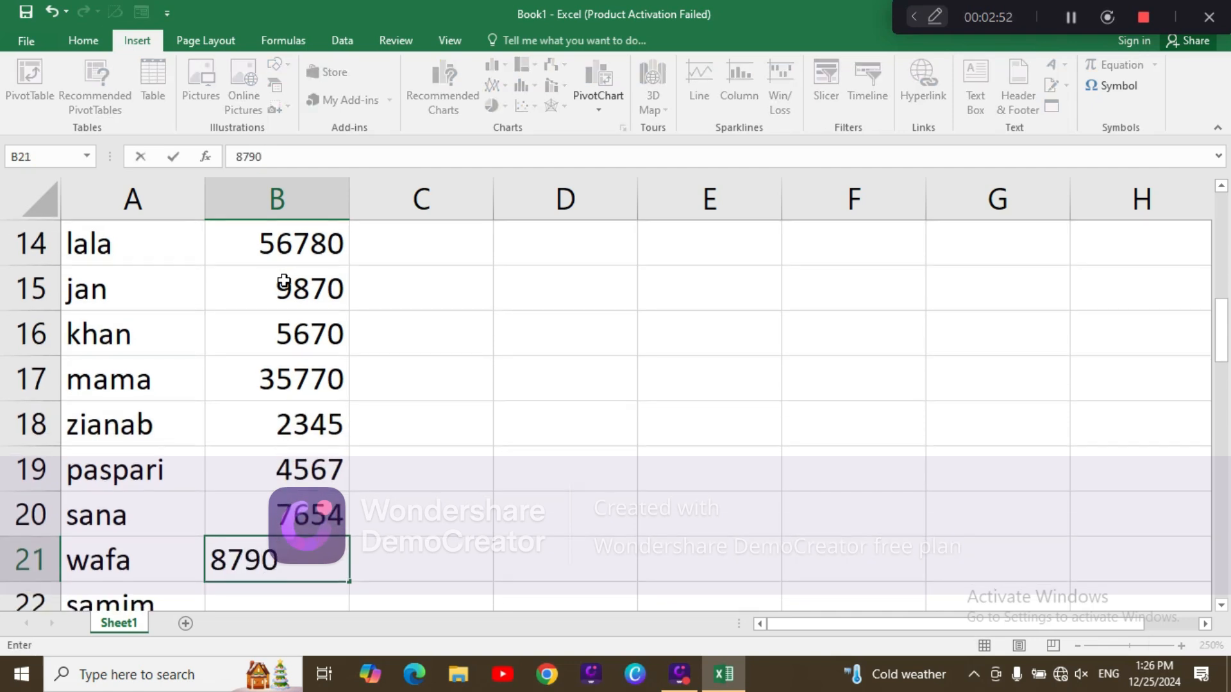
key(Return)
Step: Delete the surplus employee names in column A from row 22 downward
drag(1228, 353, 1228, 400)
mouse_move(165, 286)
mouse_down()
mouse_move(88, 586)
mouse_move(87, 687)
mouse_up()
scroll(603, 417, up, 9)
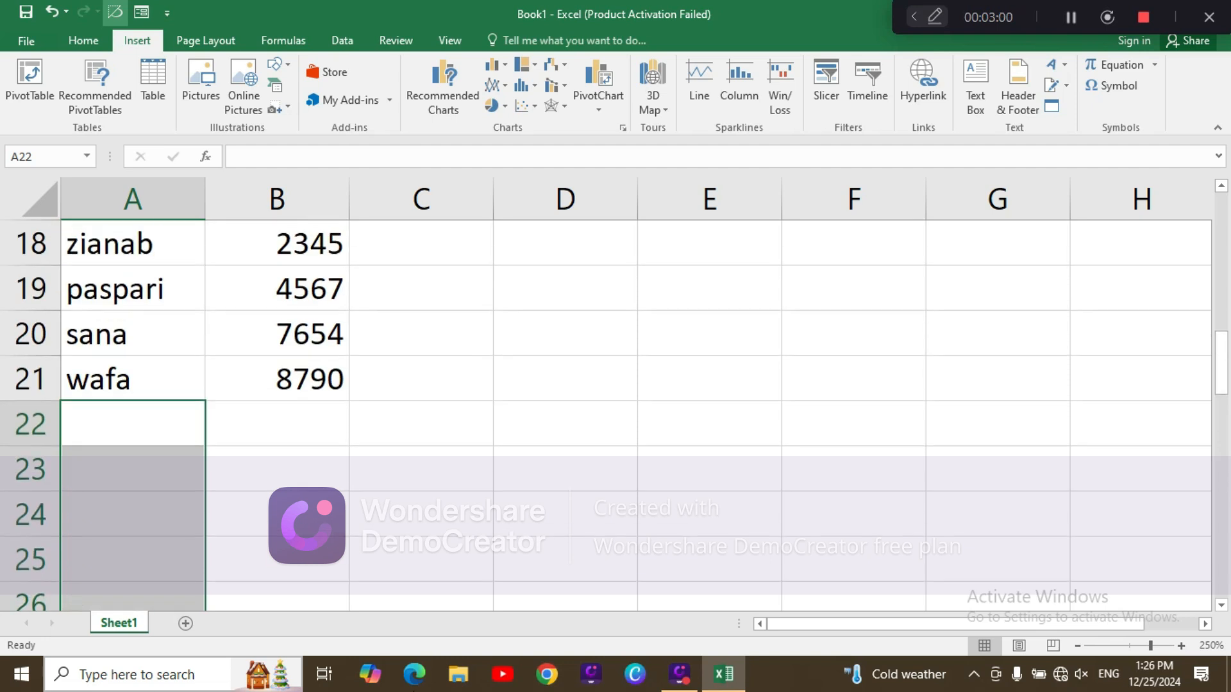
Step: Enter the states nangarhar, kabul and zabul in cells C2 to C4
drag(1222, 388, 1220, 192)
click(421, 289)
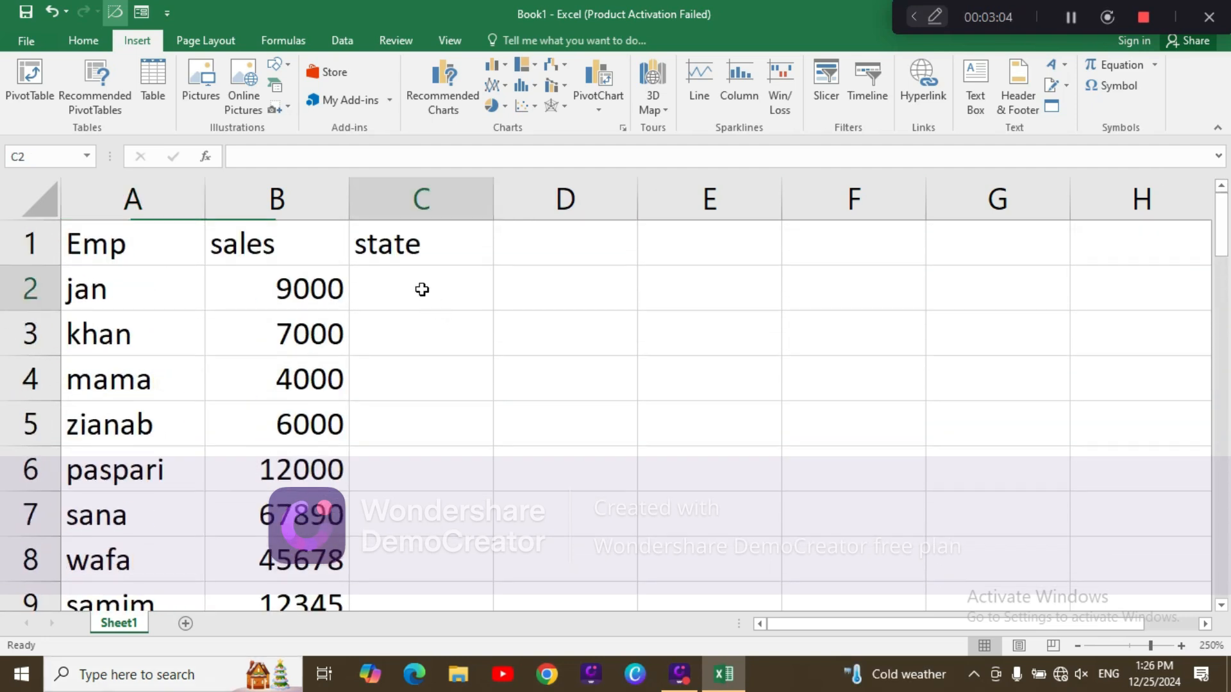
text(nag)
key(BackSpace)
text(ngarr)
key(BackSpace)
text(har)
key(Return)
text(kabul)
key(Return)
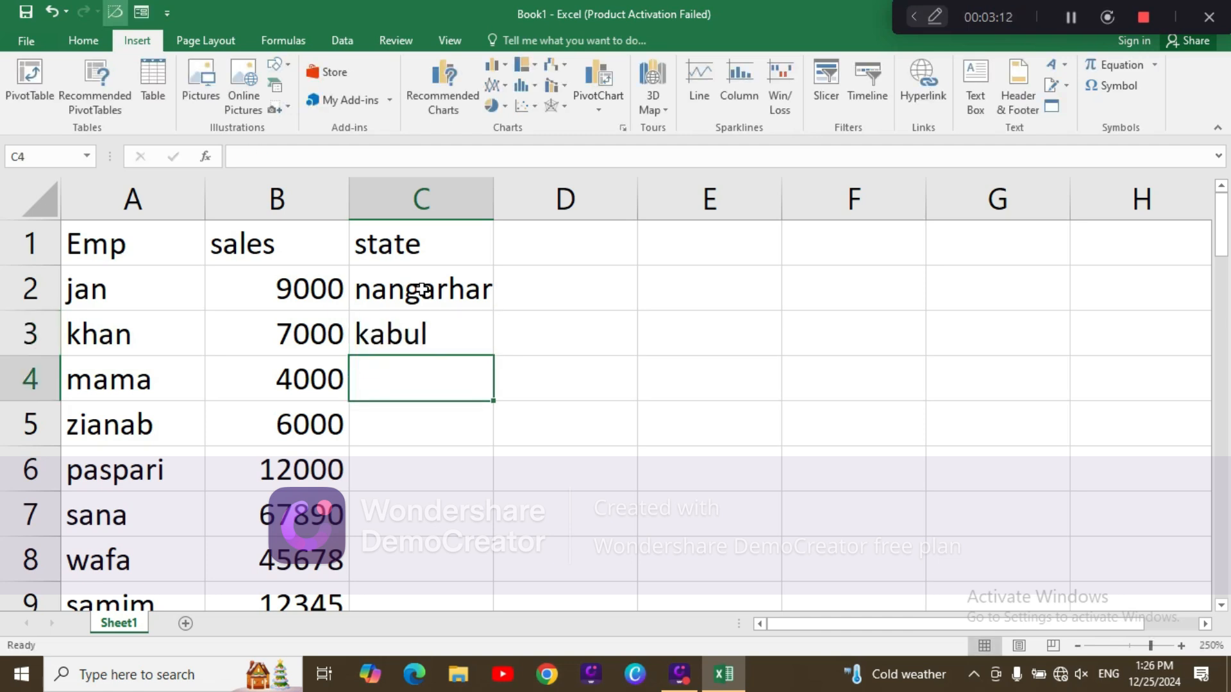
text(zabul)
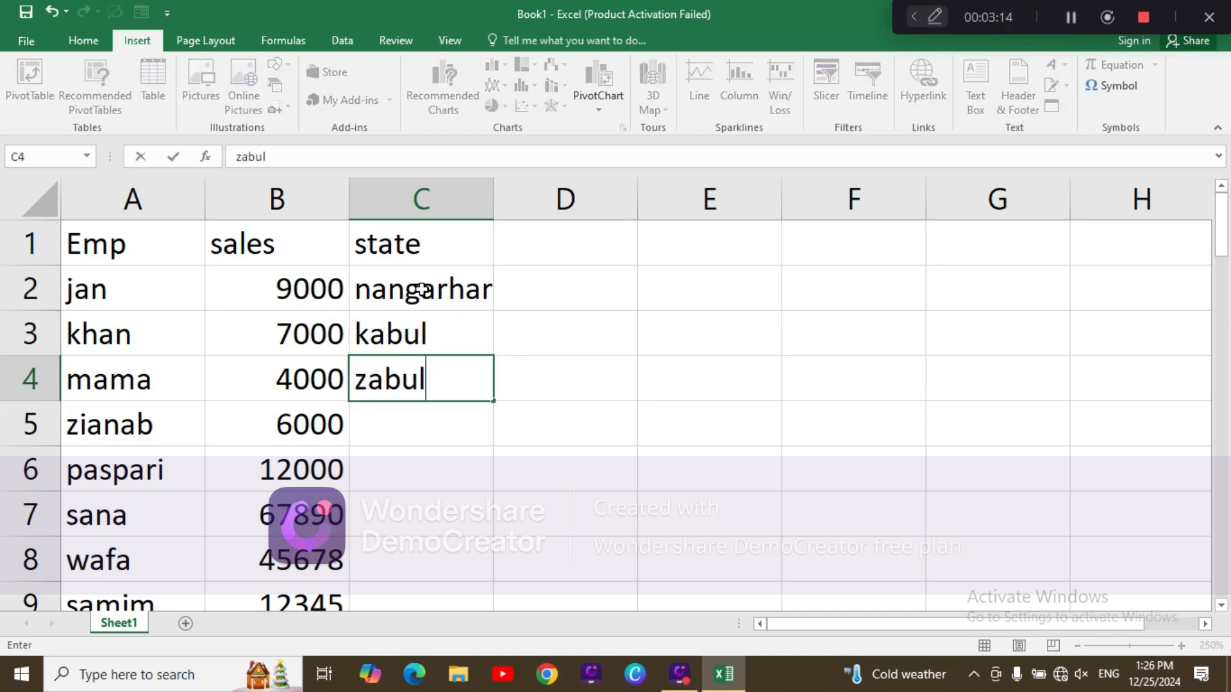
key(Return)
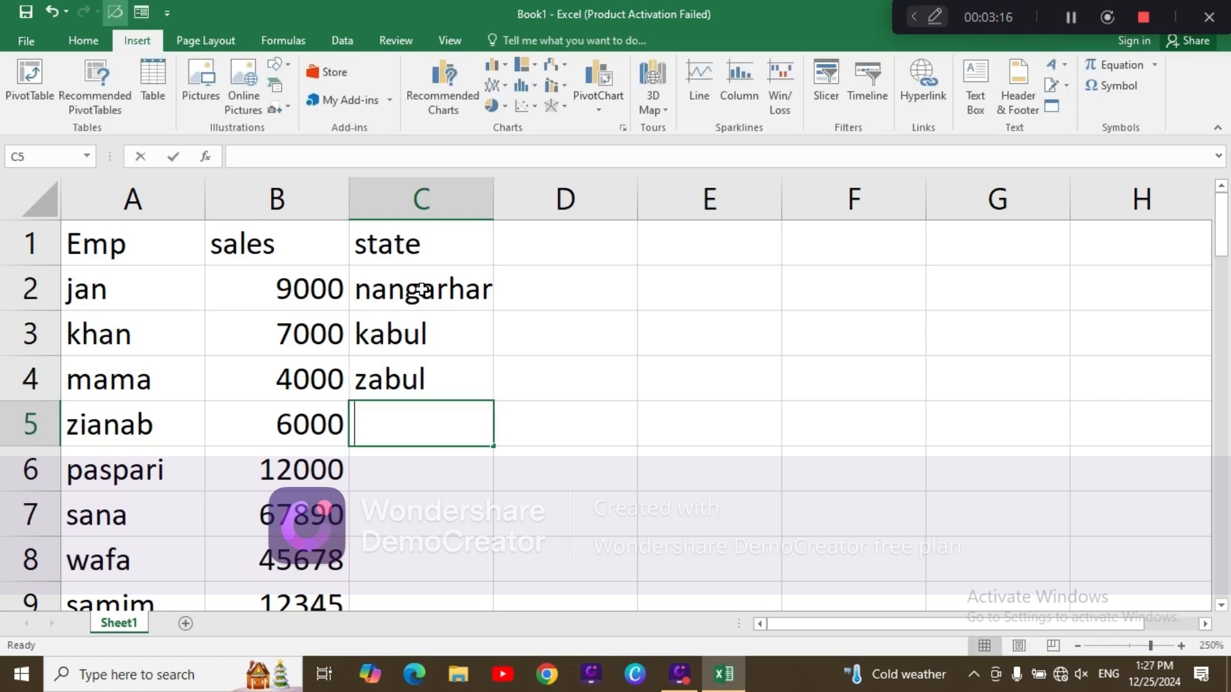
Step: Enter the states nangarhar, kabul and nangarhar in cells C5 to C7
text(n)
key(Return)
text(kabul)
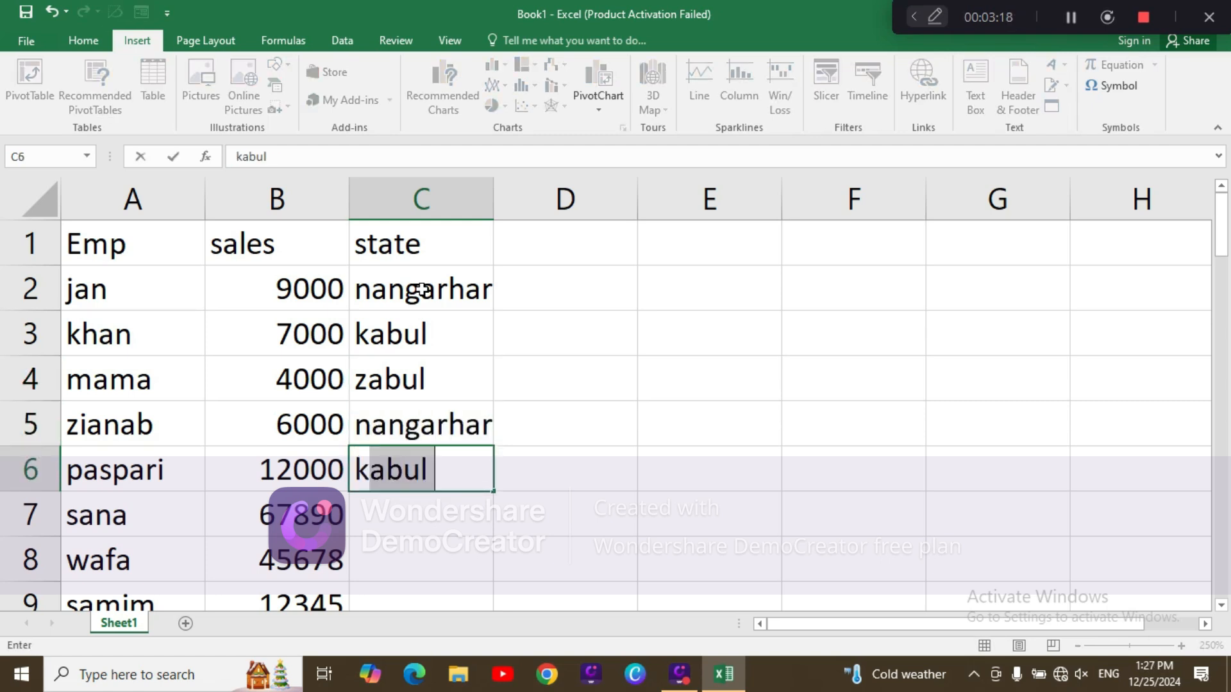
key(Return)
text(n)
key(BackSpace)
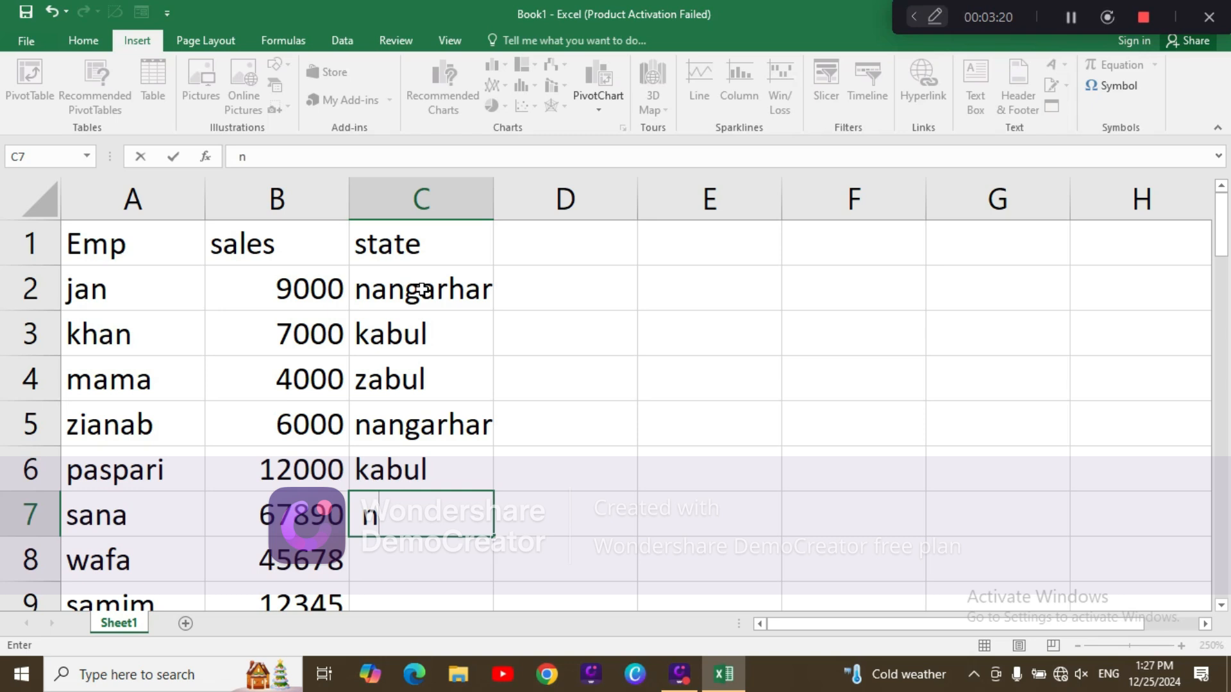
text(angarhar)
key(Return)
Step: Enter the states kabul, zabul and hirat in cells C8 to C10
text(kabul)
key(Return)
text(z)
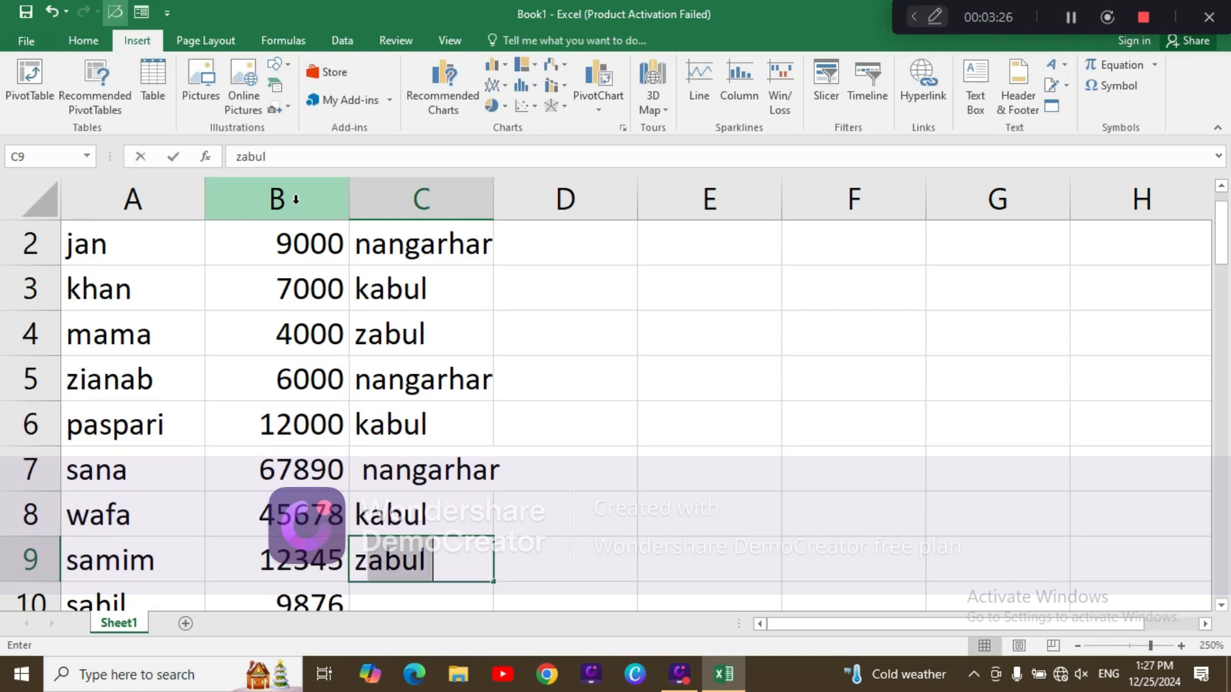
key(Return)
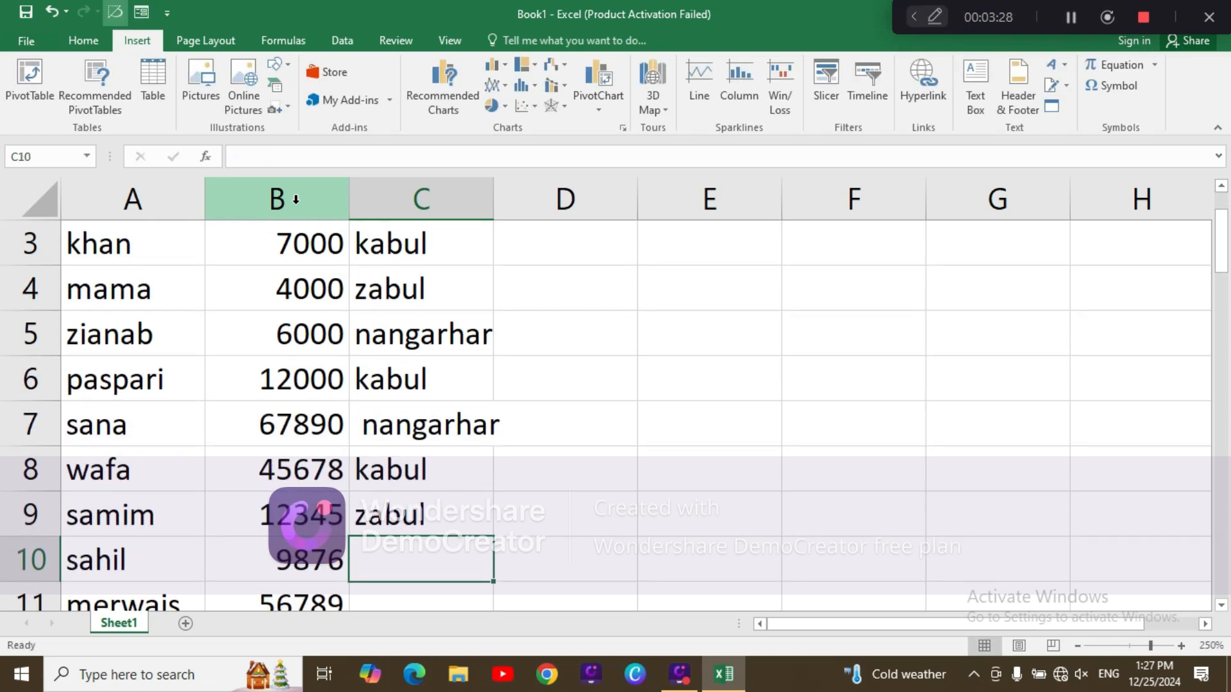
text(h)
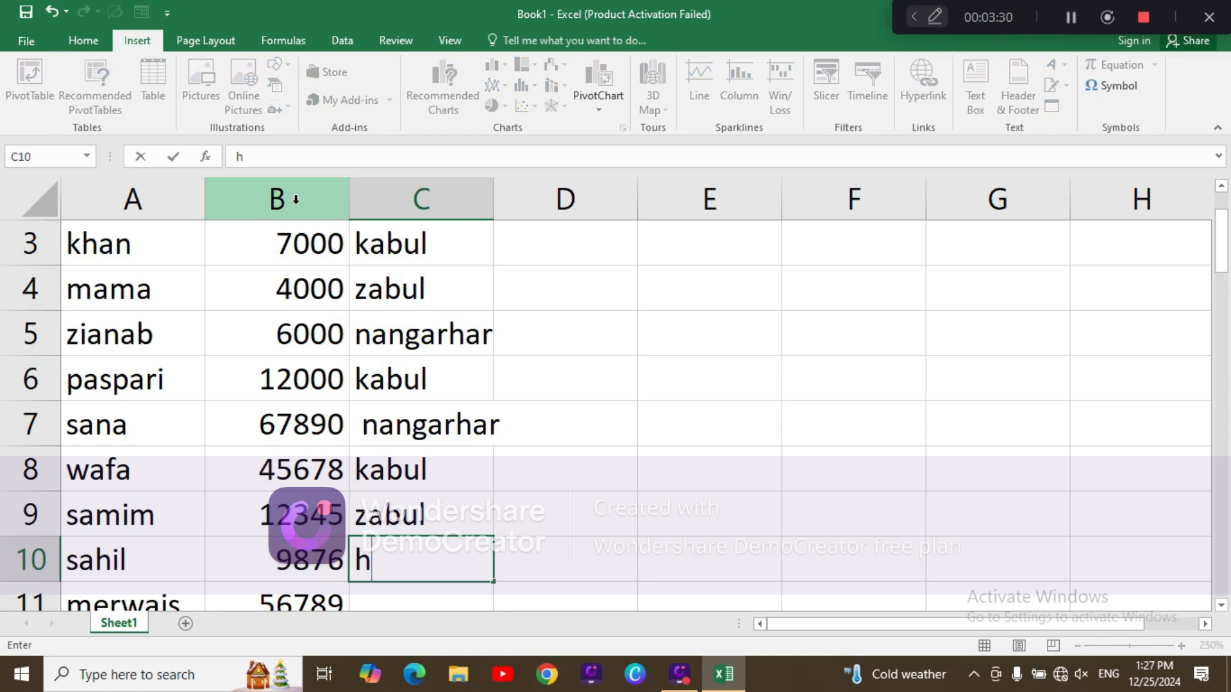
text(irat)
key(Return)
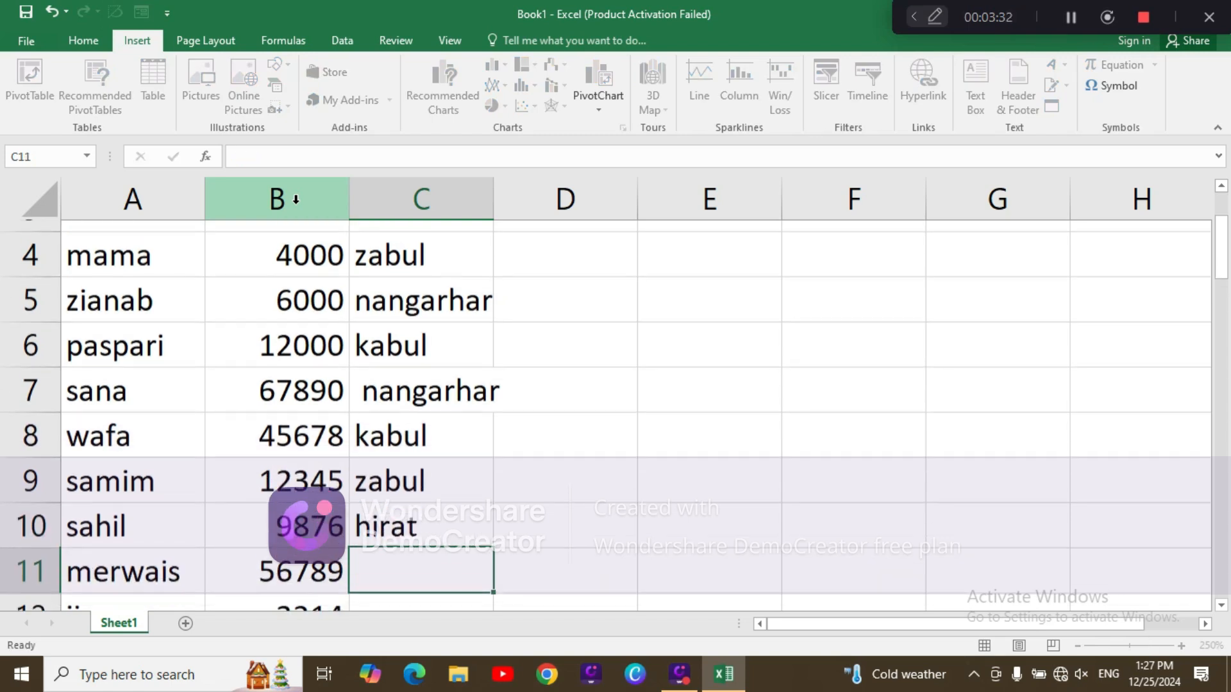
Step: Enter the states hirat and kandous in cells C11 and C12
text(h)
key(Return)
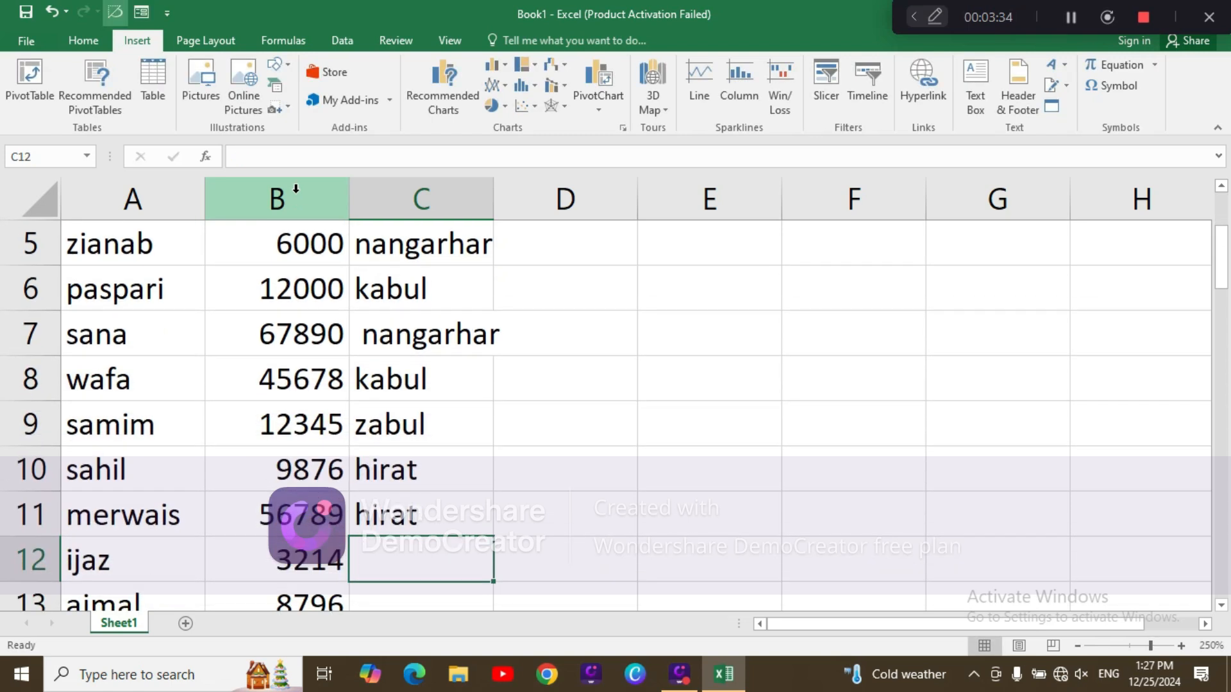
text(kandous)
key(Return)
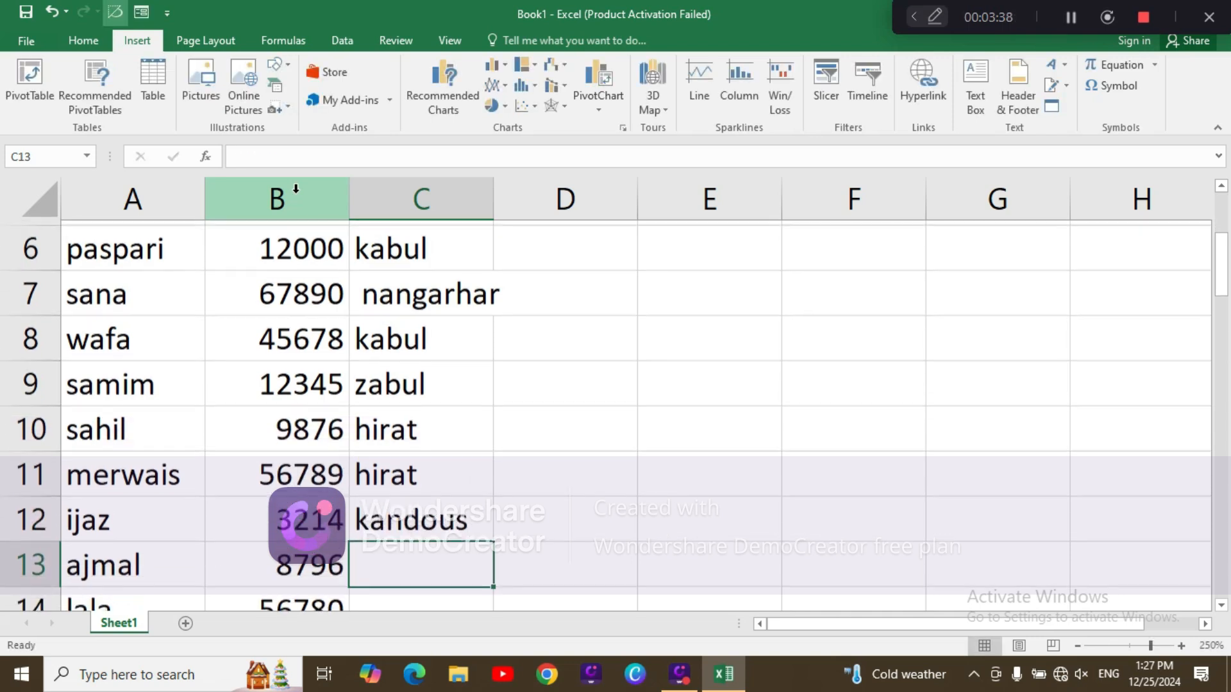
text(ka)
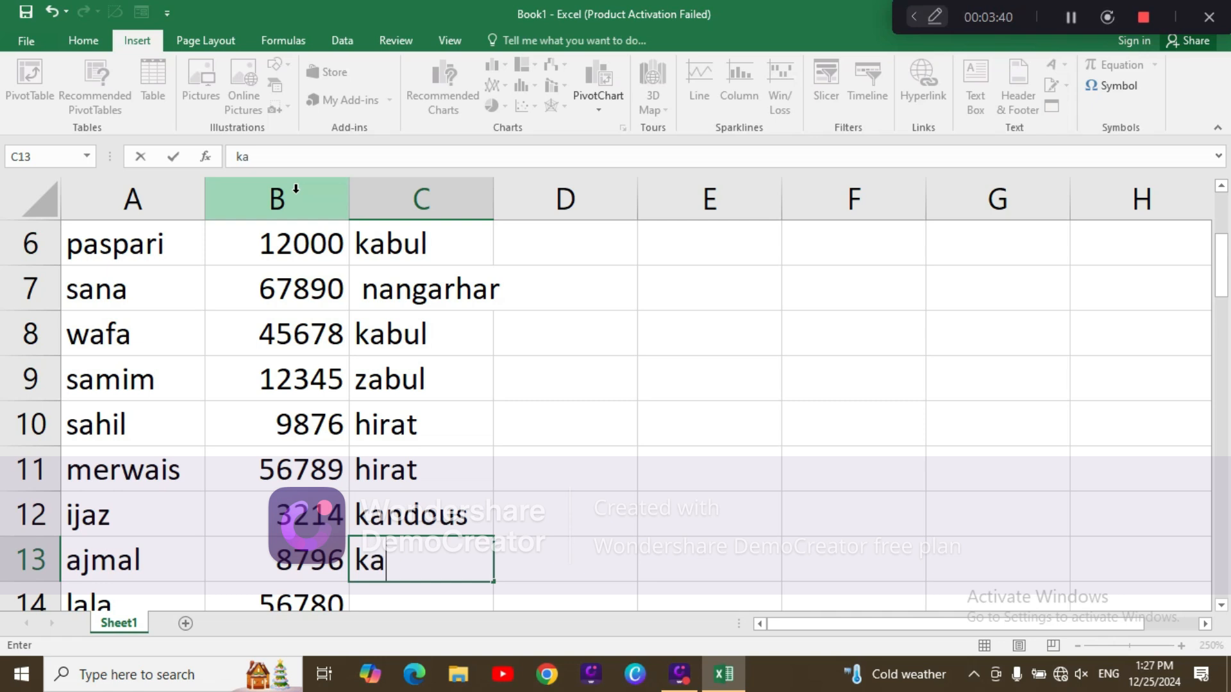
click(296, 188)
text(b)
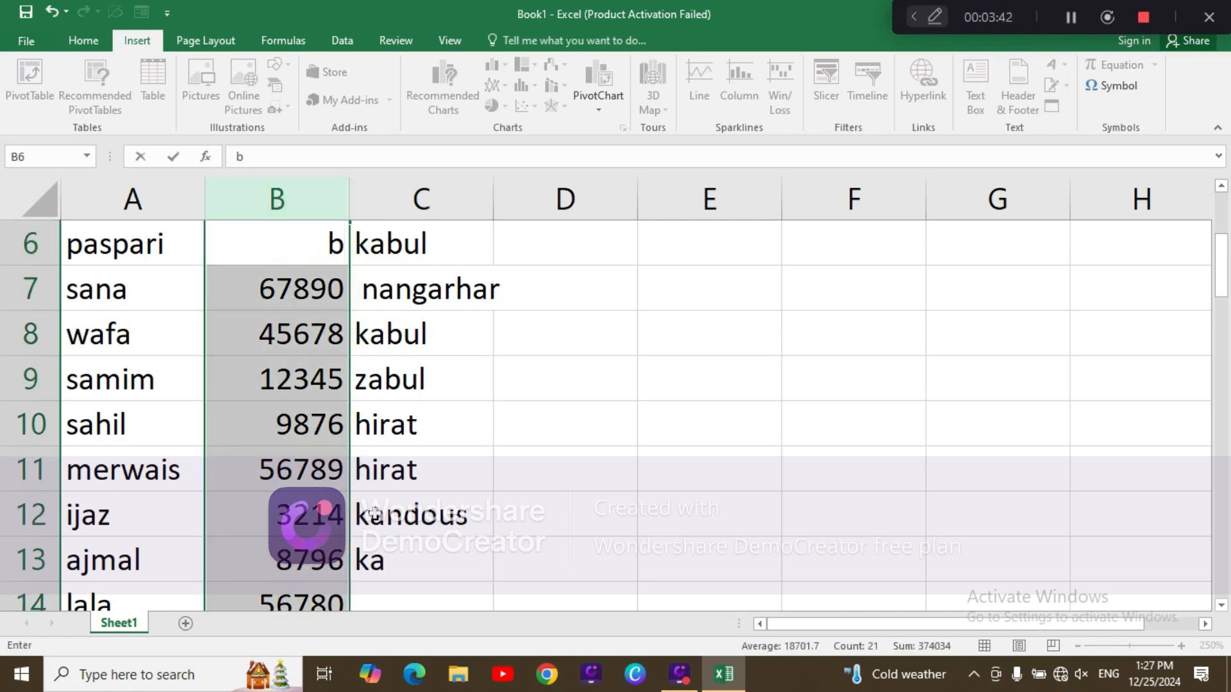
Step: Enter the states kabul and nangarhar in cells C13 and C14
click(411, 555)
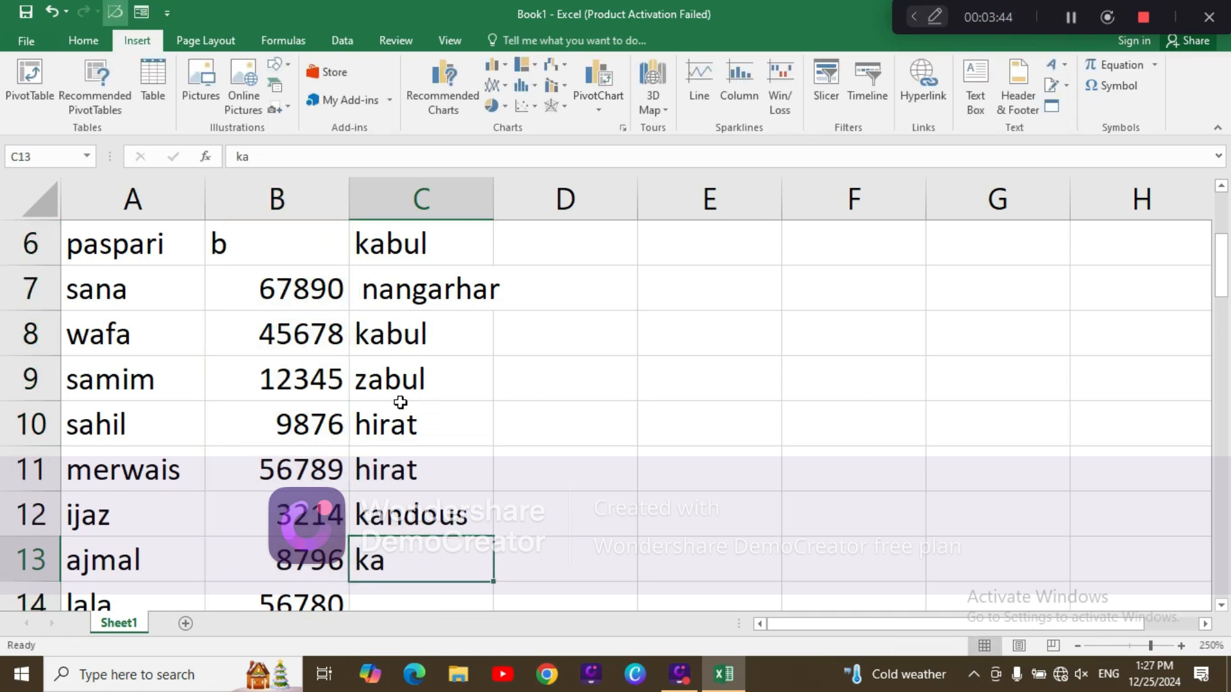
key(BackSpace)
text(kabul)
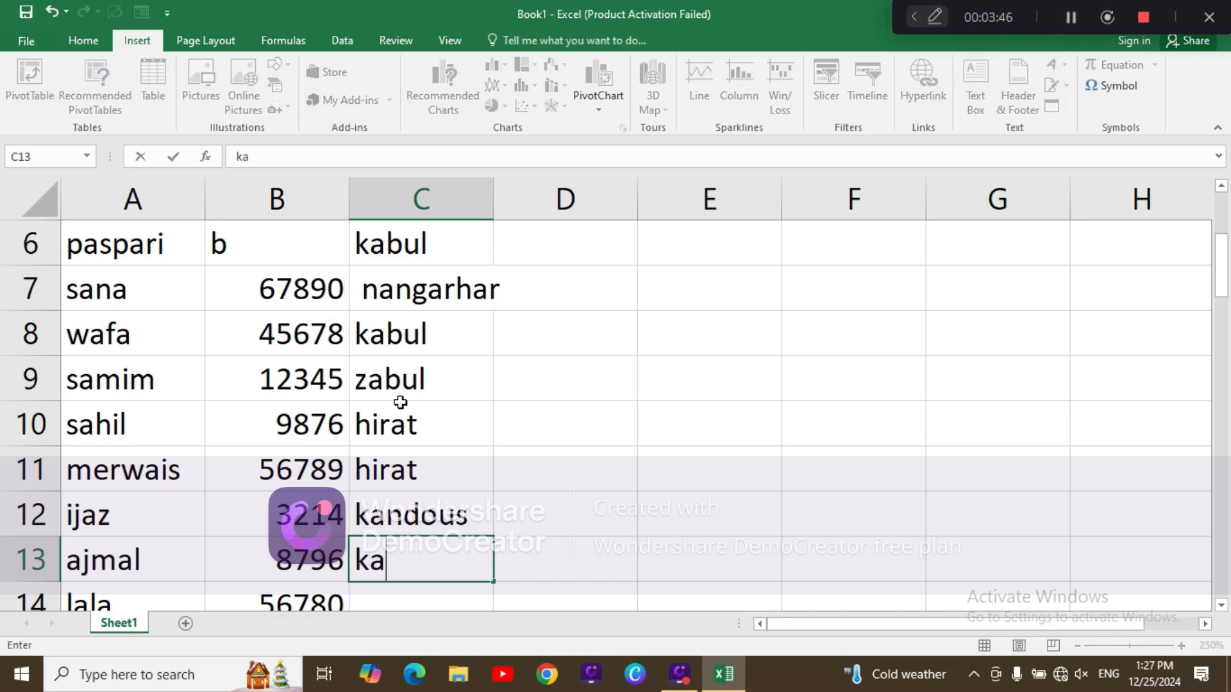
key(Return)
text(nangarhar)
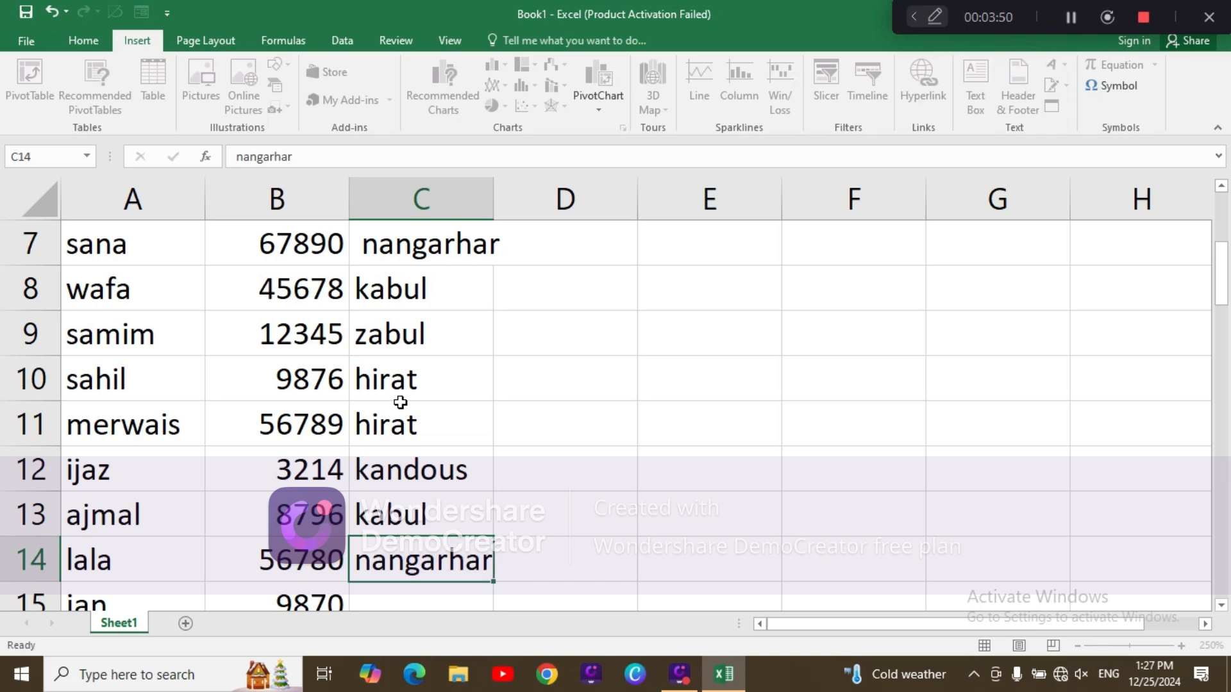
key(Return)
Step: Enter nangarhar in cells C15 and C16 and kabul in cell C17
text(n)
key(Return)
text(ngarhar)
key(Return)
text(kabul)
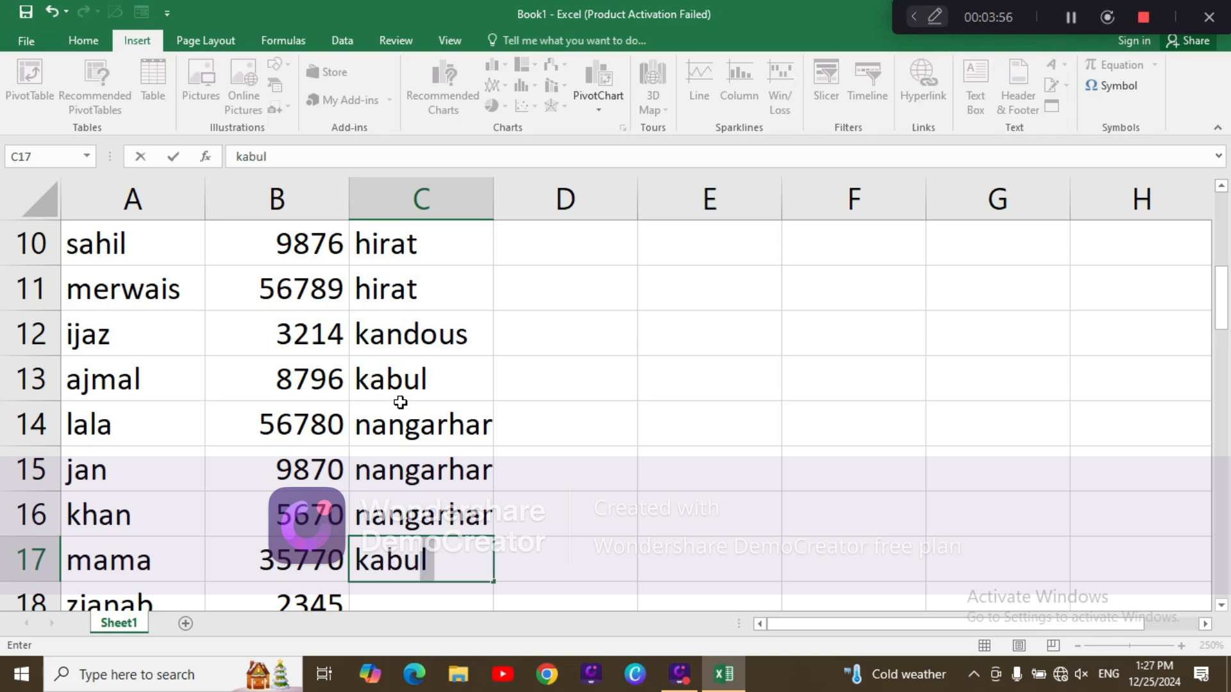
key(Return)
Step: Enter the state zabul in each of the cells C18 to C21
text(zabul)
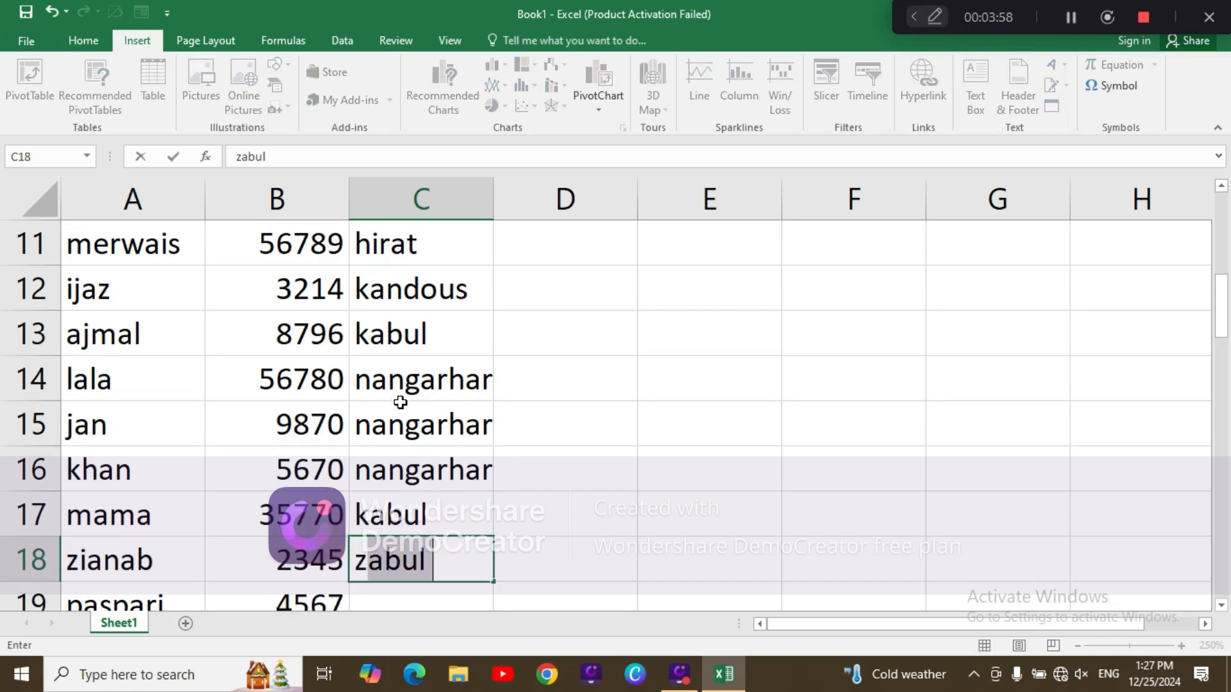
key(Return)
text(z)
key(Return)
text(zabul)
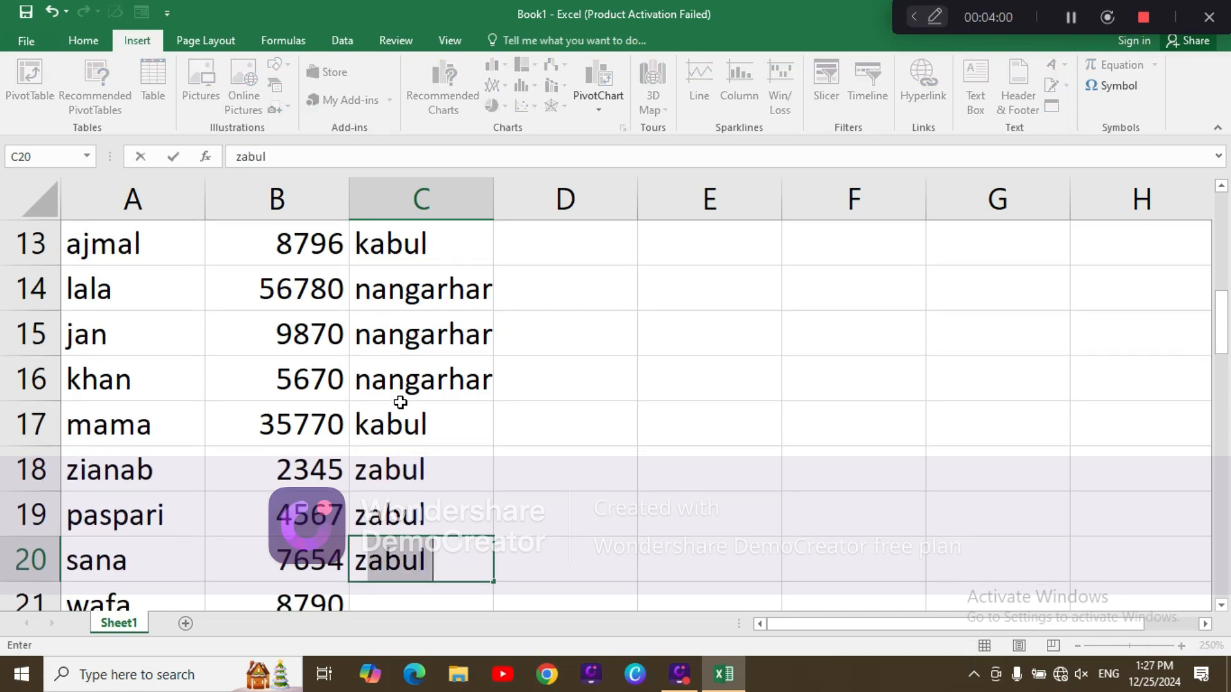
key(Return)
text(zabul)
key(Return)
Step: Replace the stray text in sales cell B6 with the value 9870
drag(1221, 359, 1221, 253)
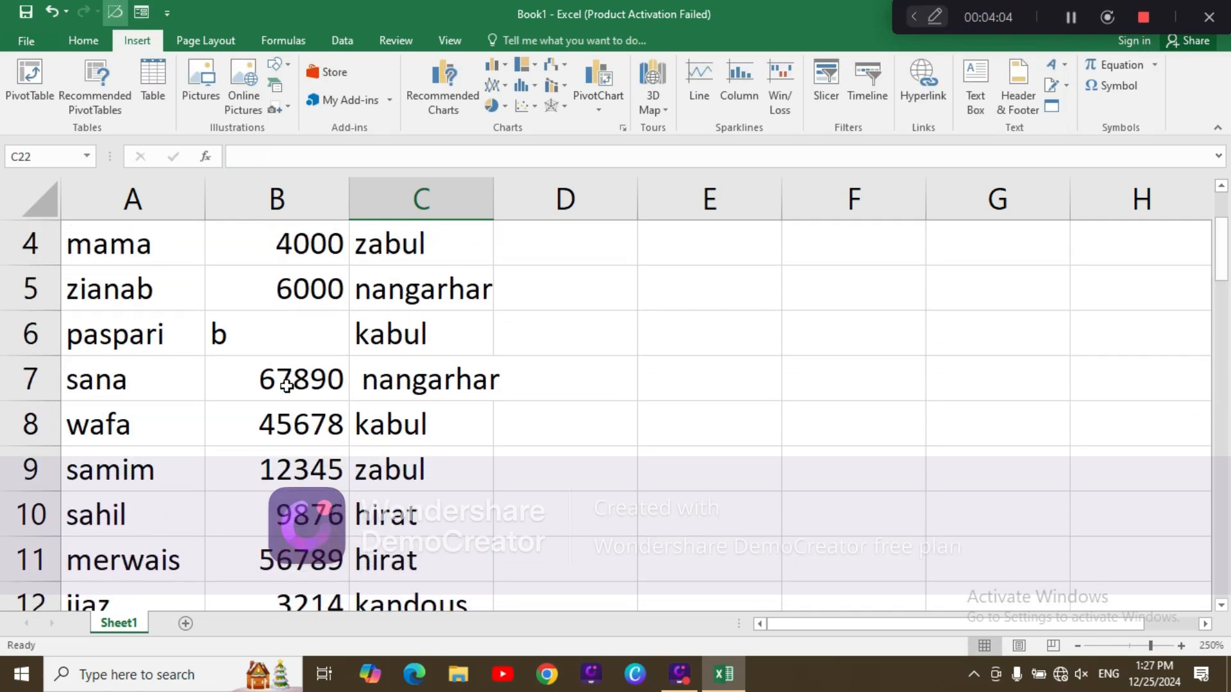
click(257, 346)
key(BackSpace)
text(9870)
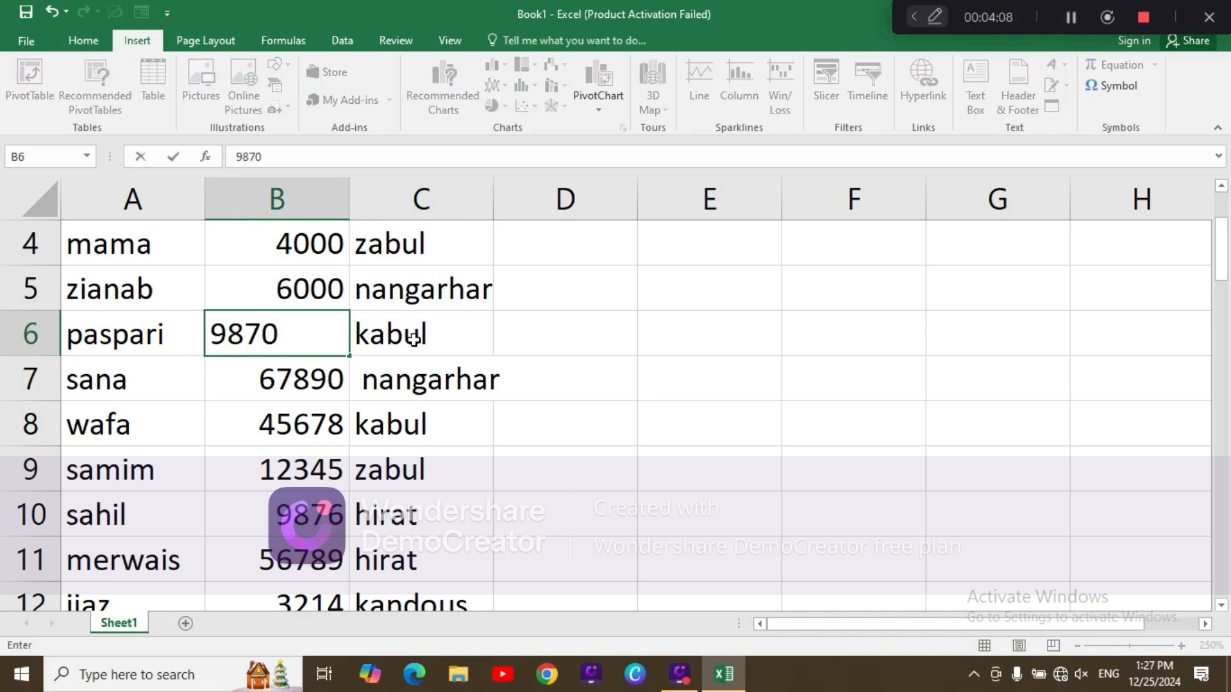
click(551, 372)
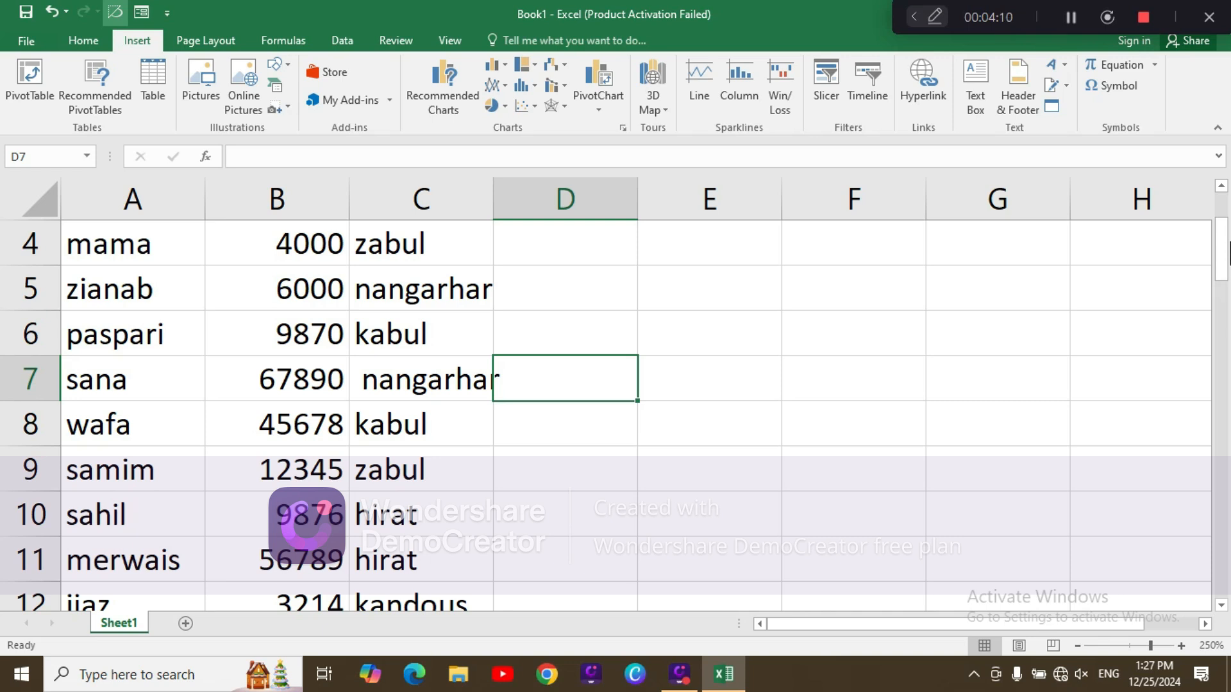
Step: AutoFit the column widths of the whole data table in A1:C21
drag(1227, 254, 1226, 231)
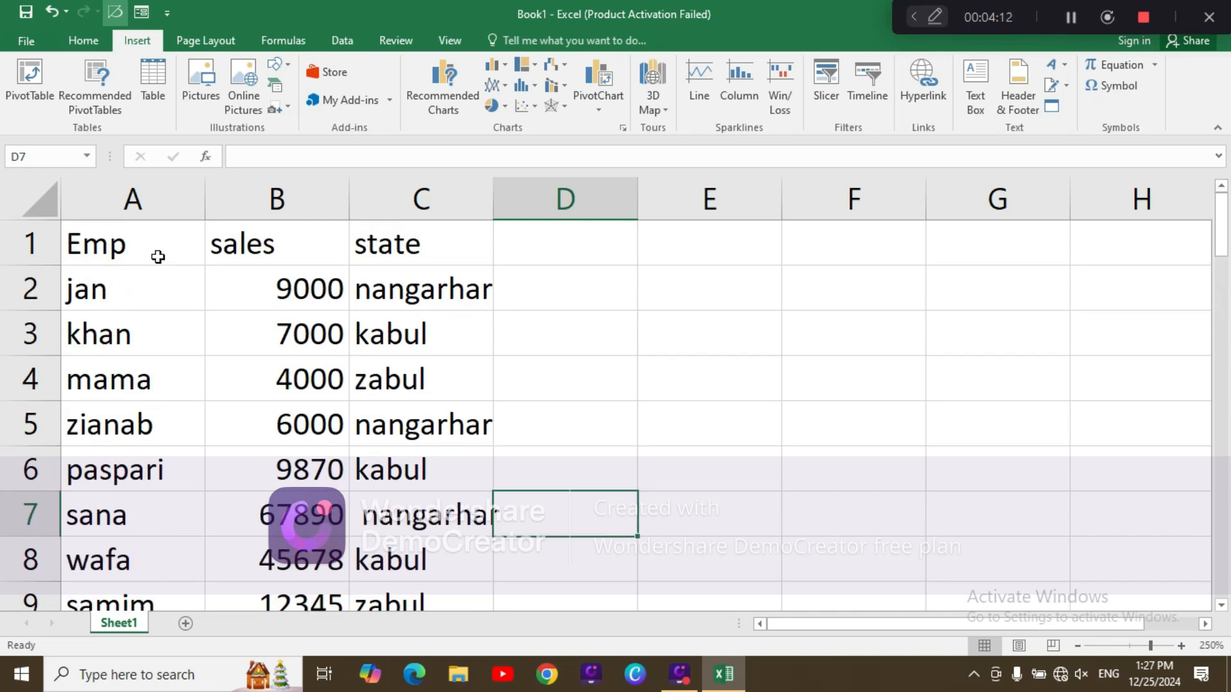
drag(164, 241, 493, 532)
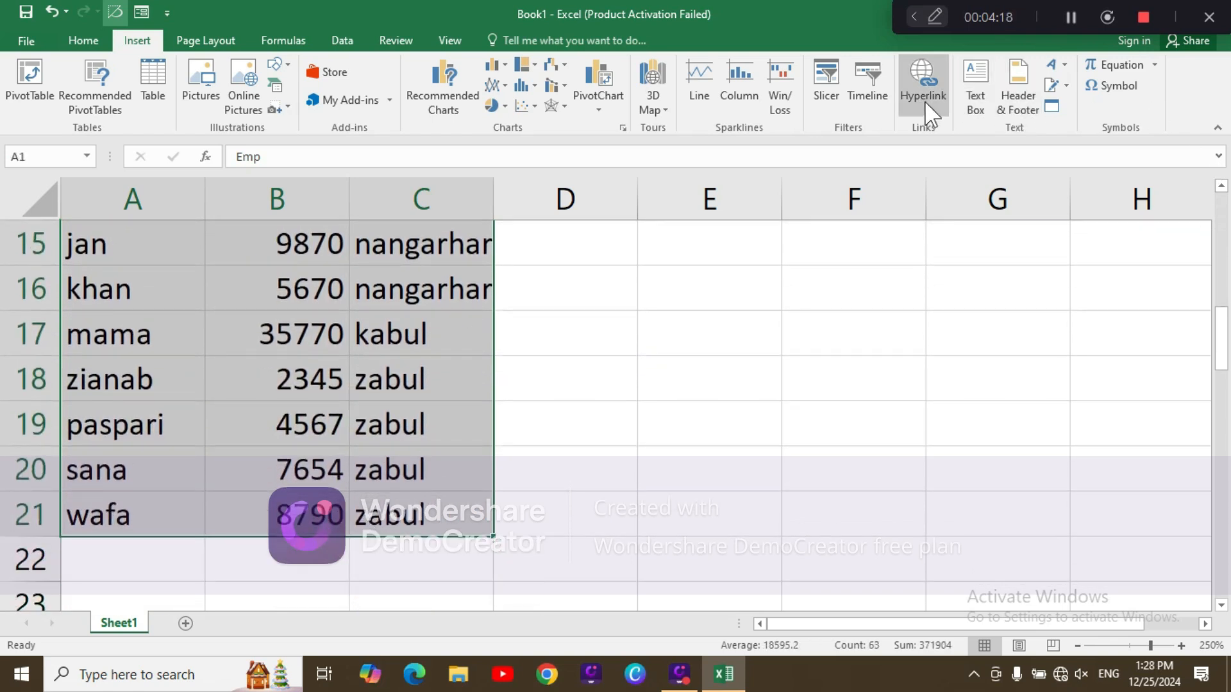
click(90, 39)
click(981, 93)
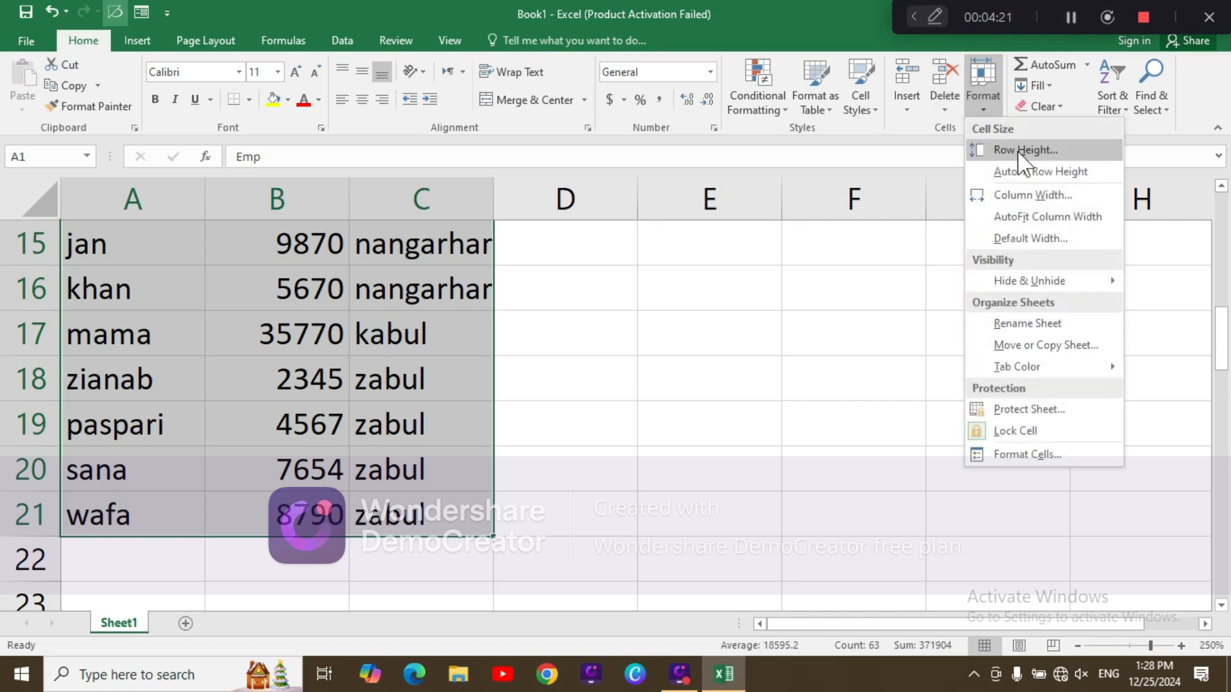
click(1048, 216)
scroll(1164, 344, up, 5)
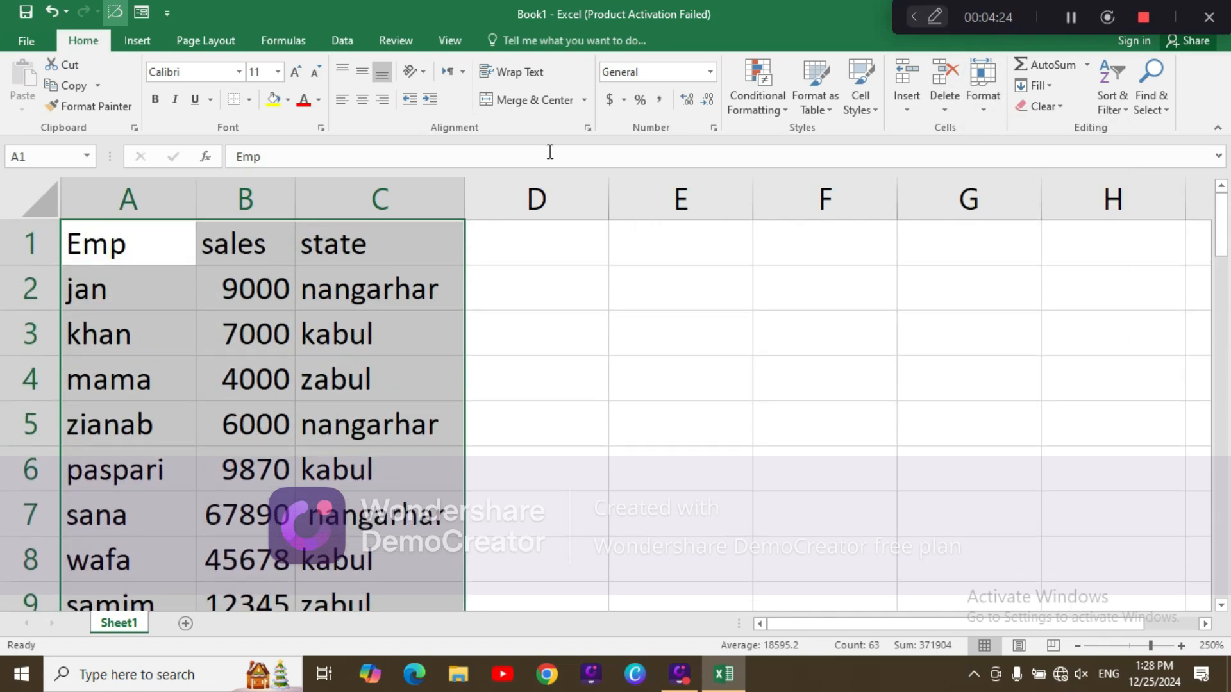
Step: Apply all borders to the data table and center its contents horizontally
click(248, 99)
click(276, 248)
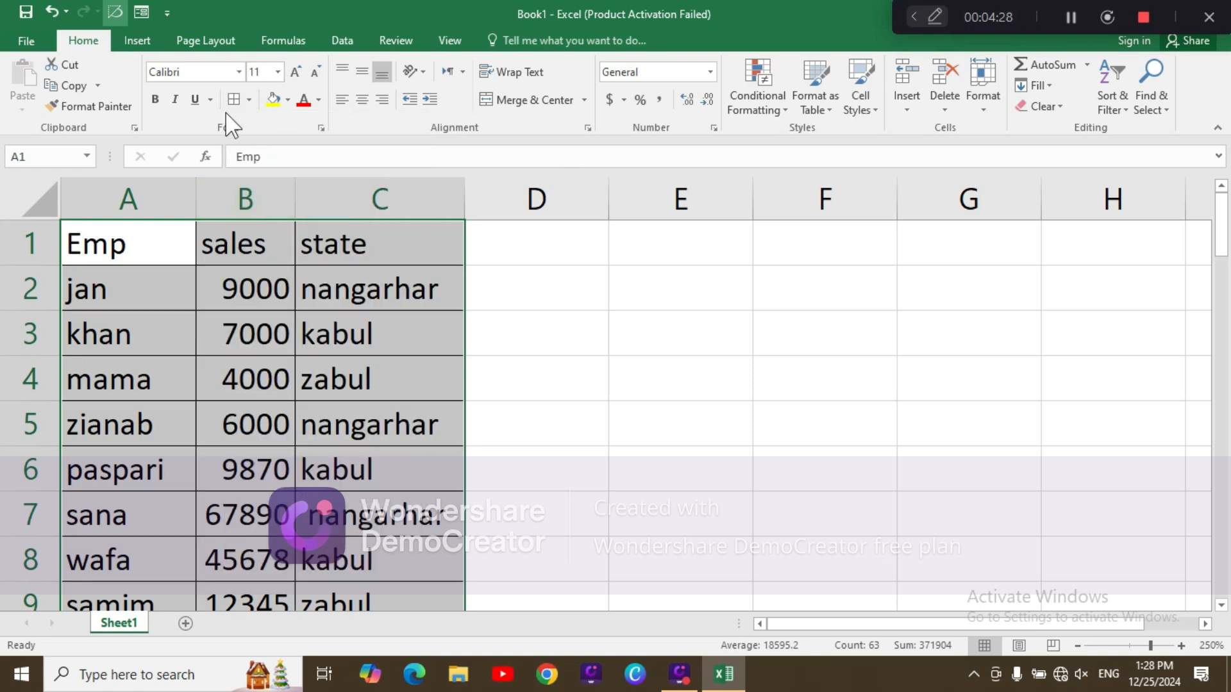
click(361, 100)
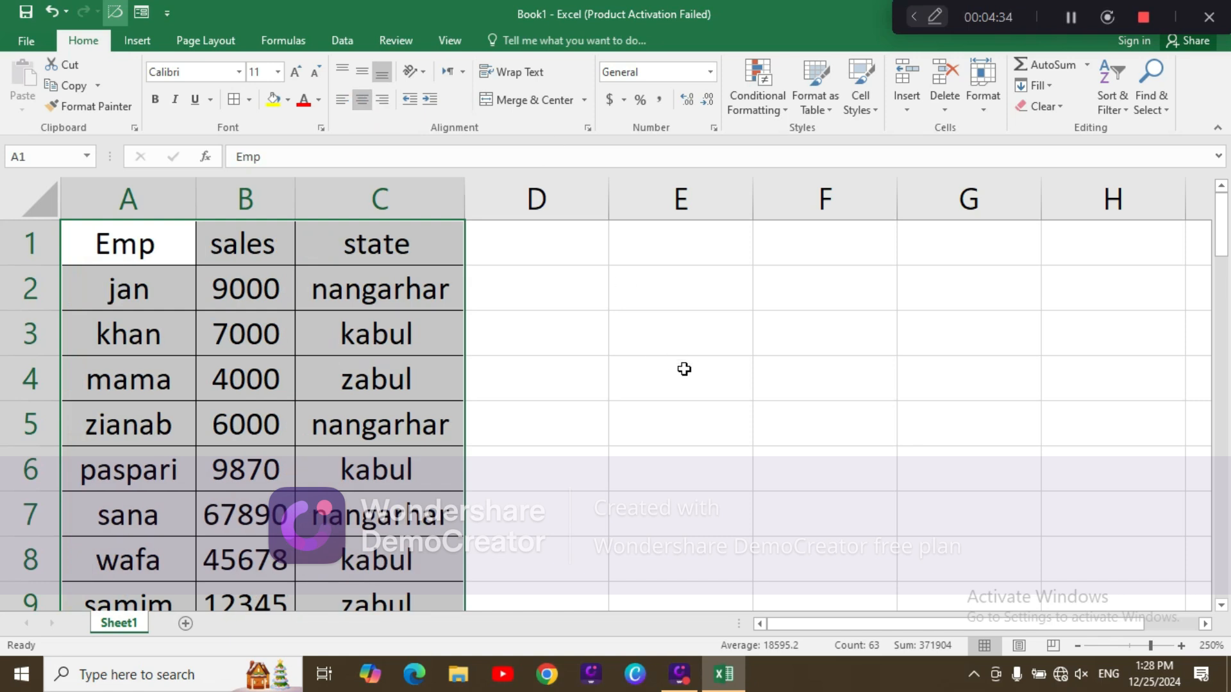
click(664, 379)
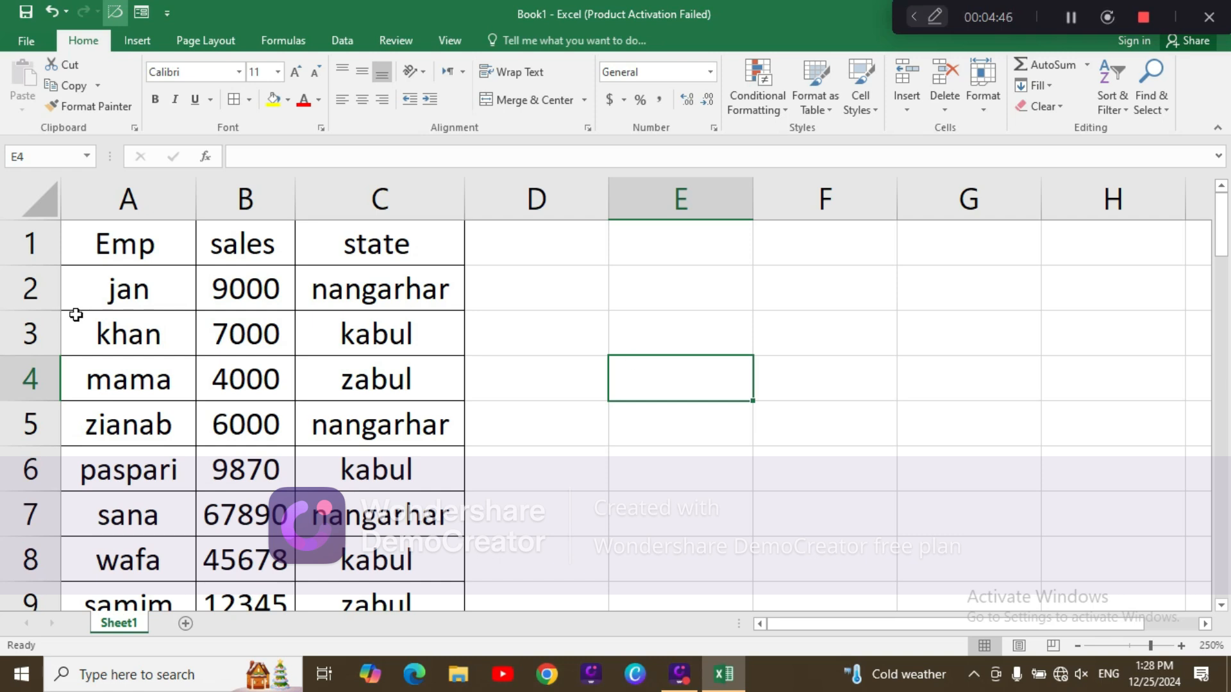
Step: Replace the sales value in cell B7 with 9876
ctrl+scroll(76, 314, down, 9)
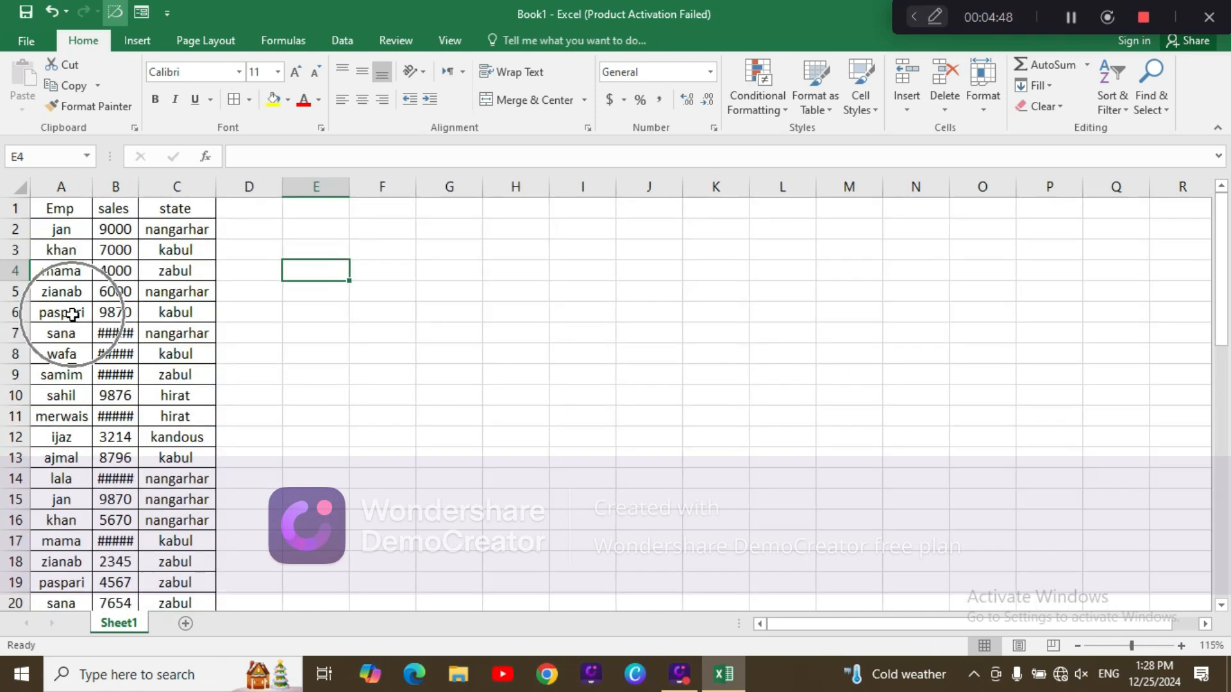
drag(39, 204, 195, 556)
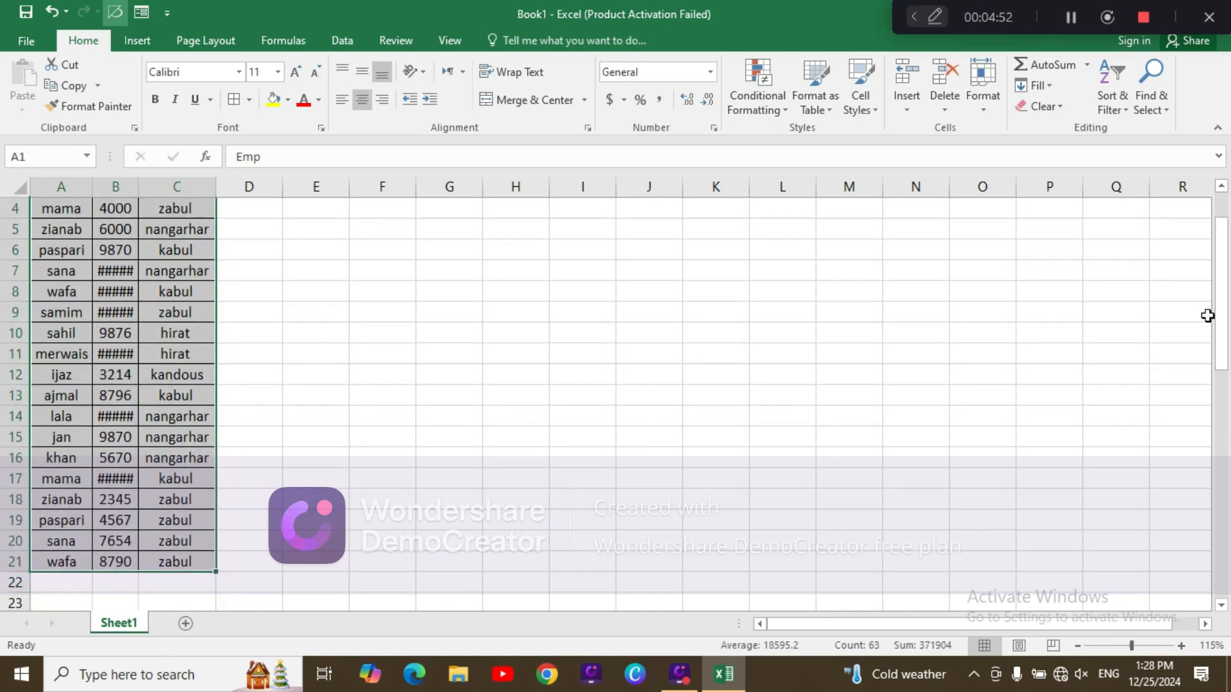
click(530, 458)
click(123, 269)
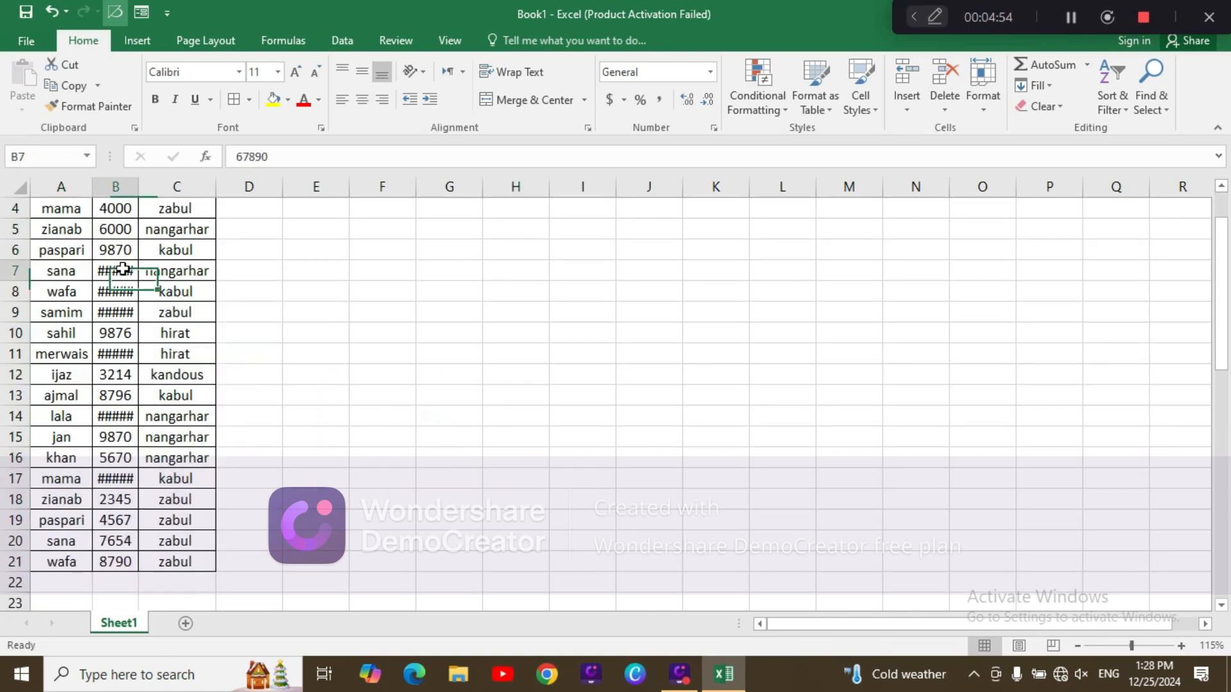
key(BackSpace)
text(9876)
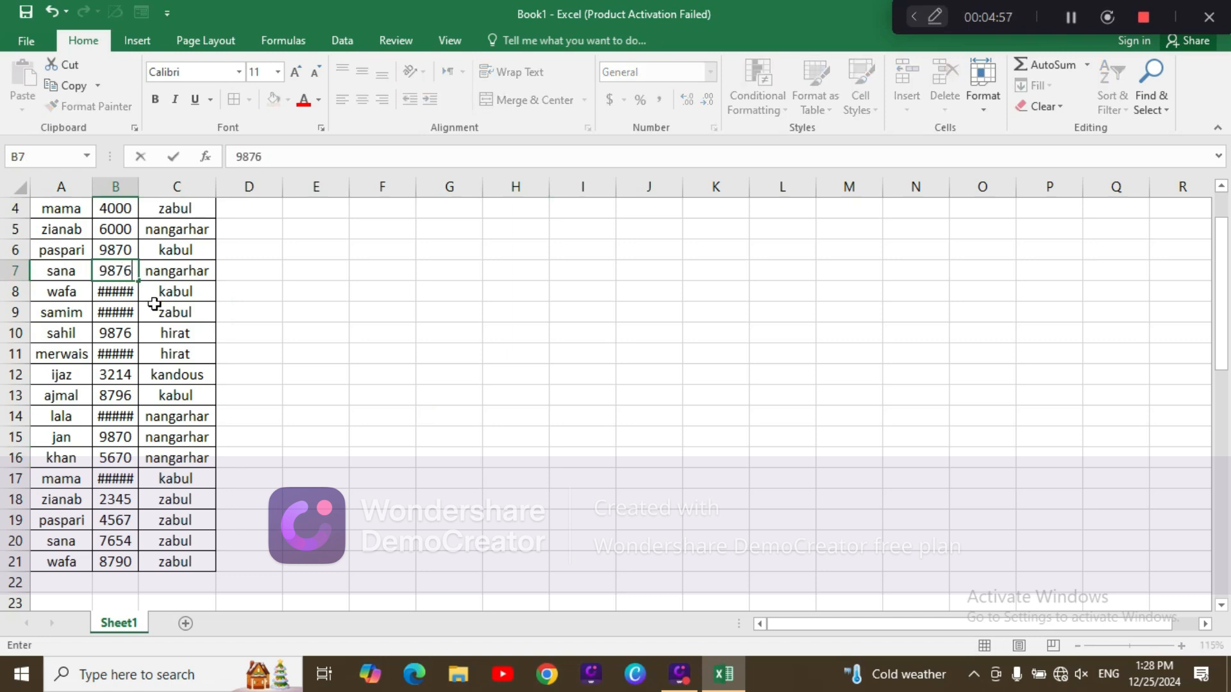
Step: Replace the sales values in cell B8 with 7890 and cell B9 with 3456
click(122, 290)
text(98765)
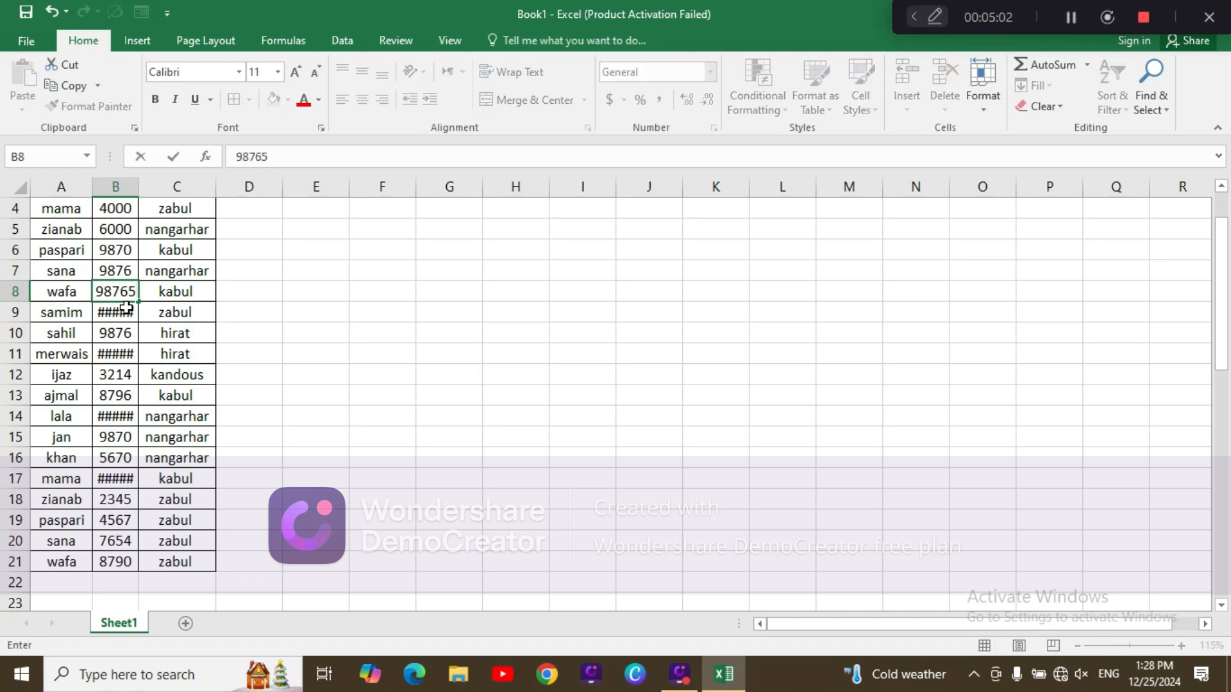
click(127, 309)
click(117, 297)
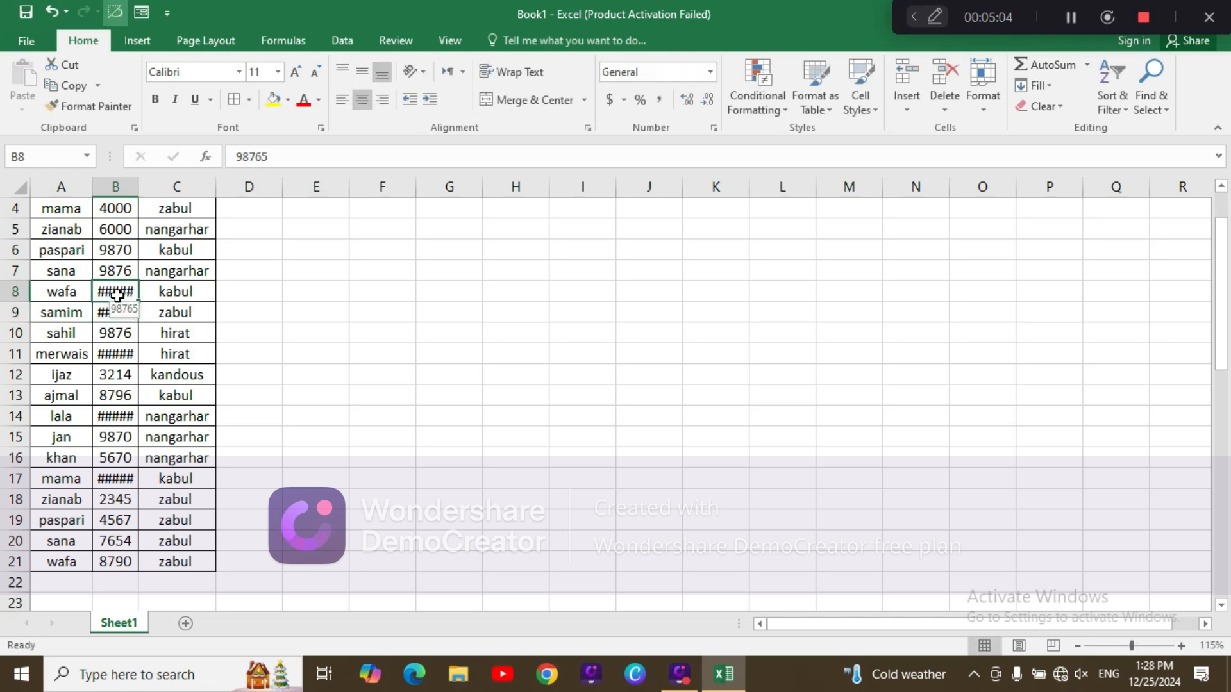
text(7890)
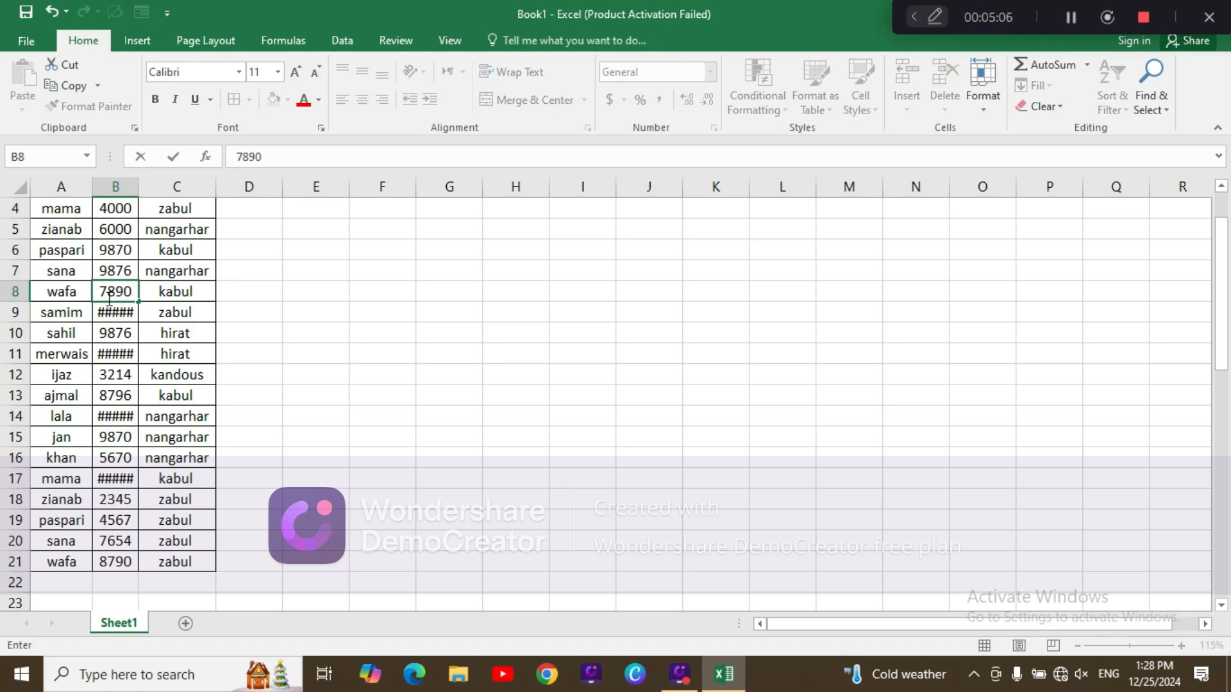
click(122, 314)
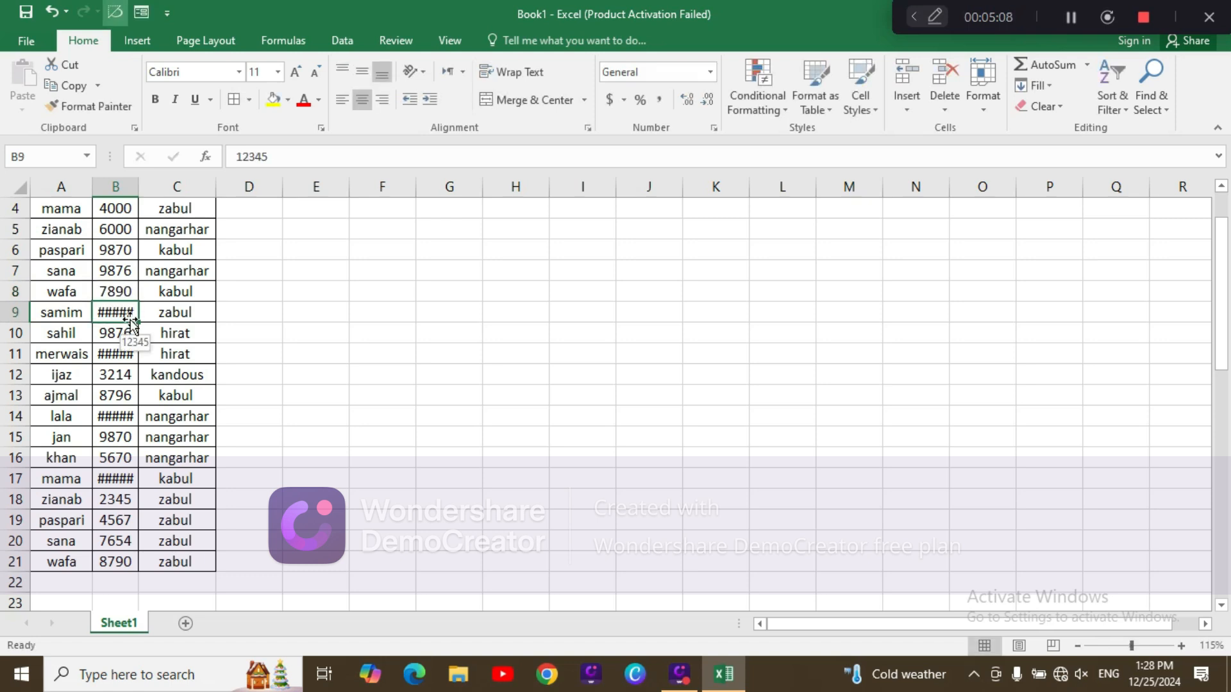
text(3456)
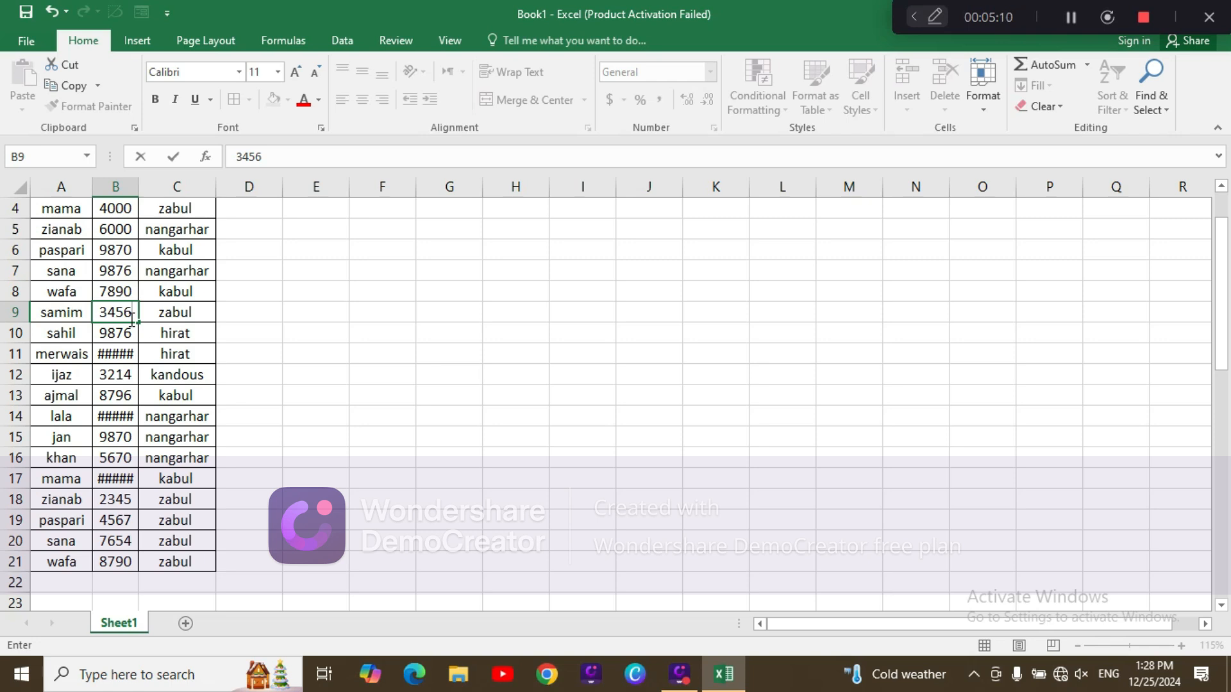
Step: Replace the sales values in cell B11 with 56780 and cell B14 with 88880
click(110, 356)
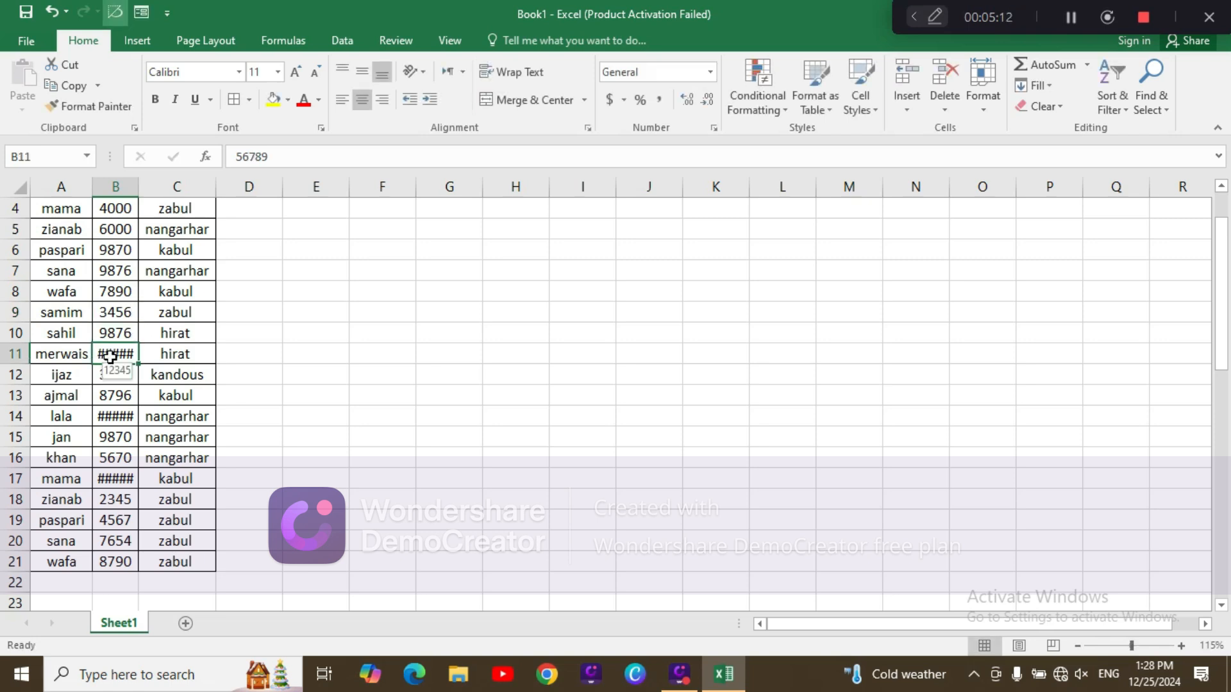
text(56780)
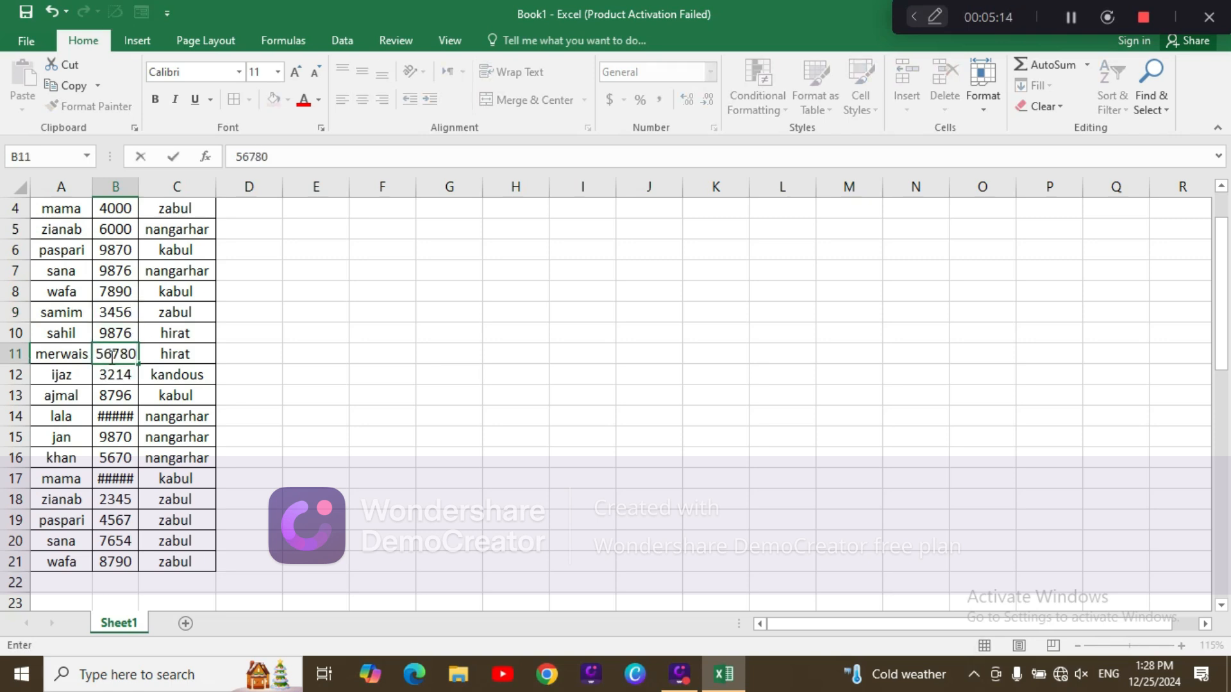
click(115, 421)
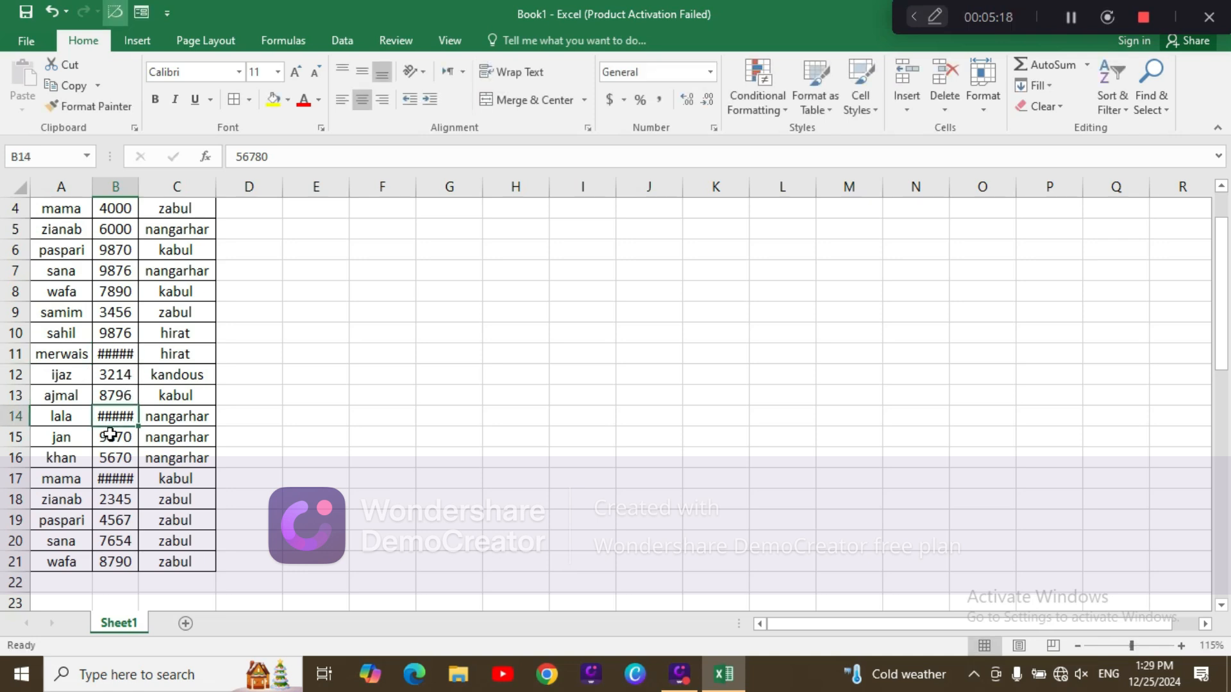
text(78965)
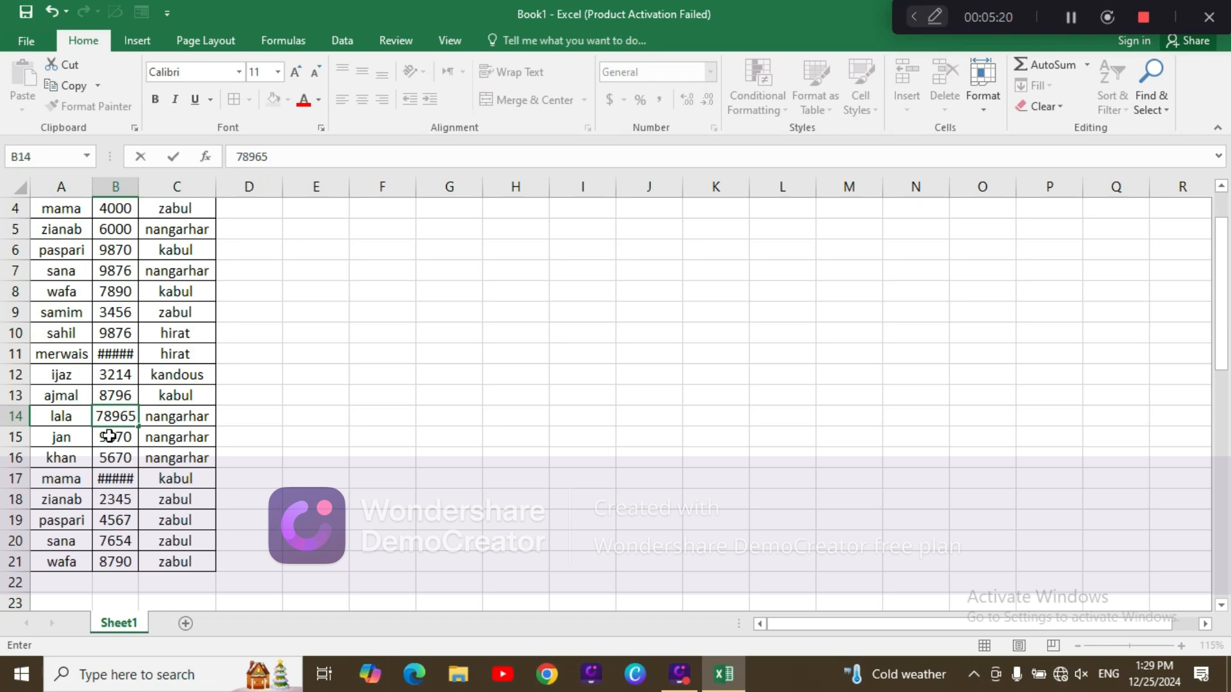
click(123, 481)
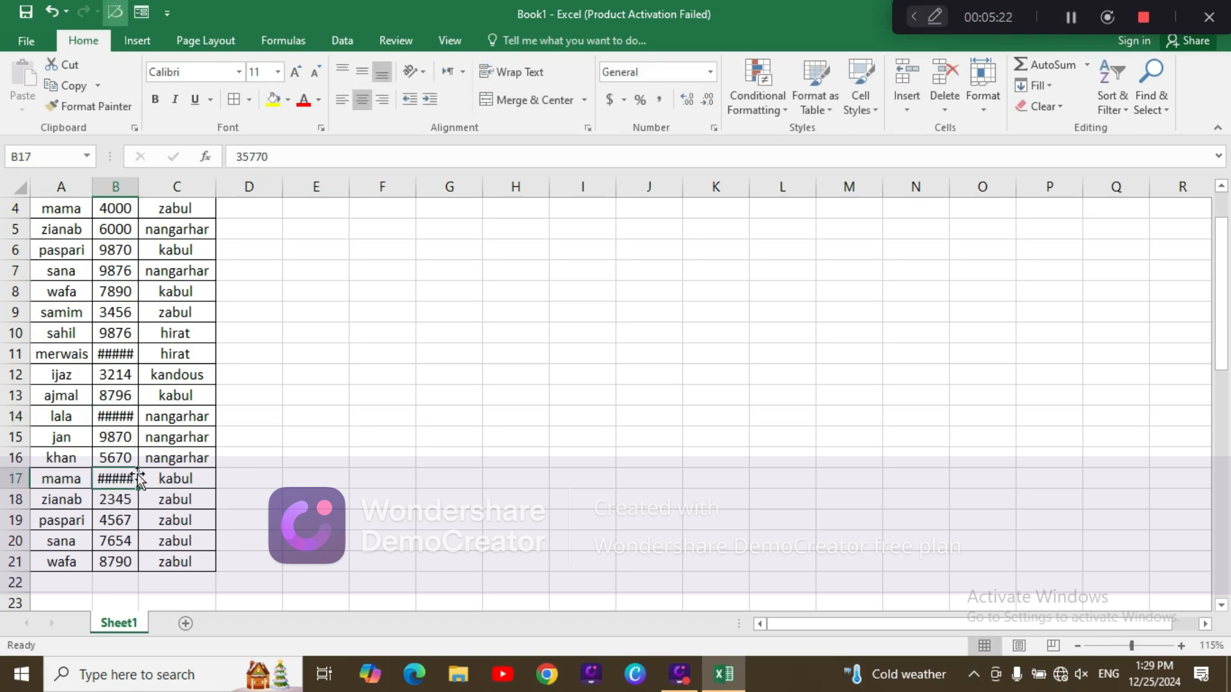
click(122, 417)
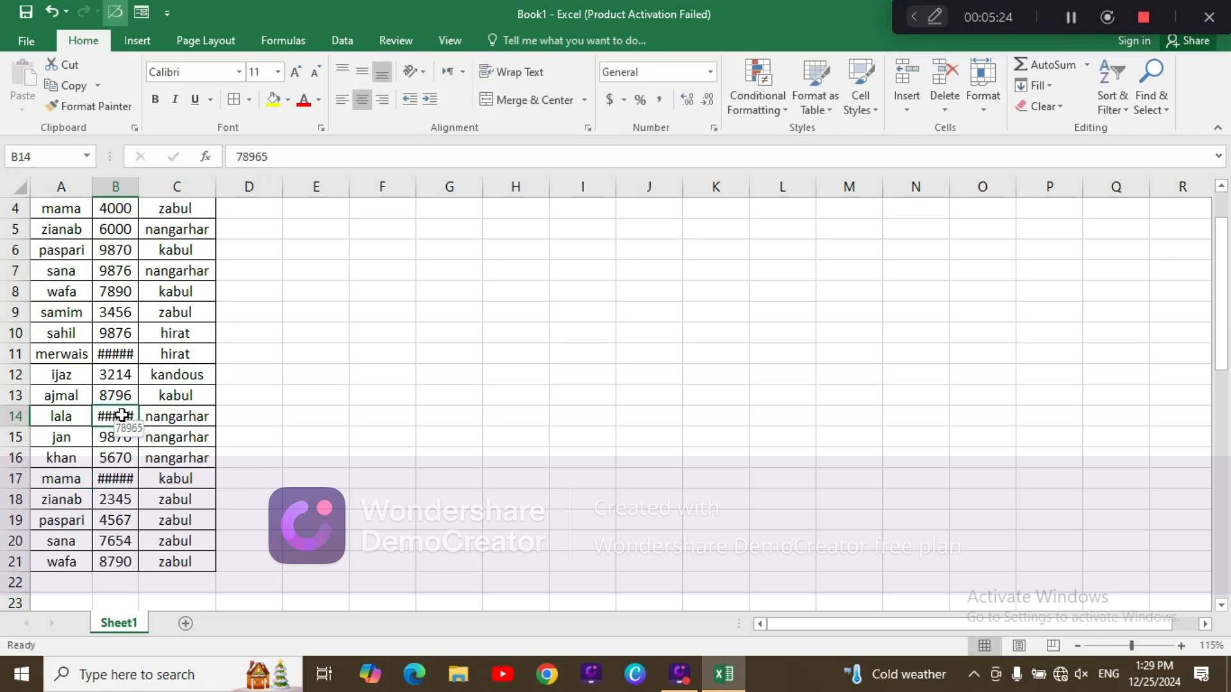
text(88880)
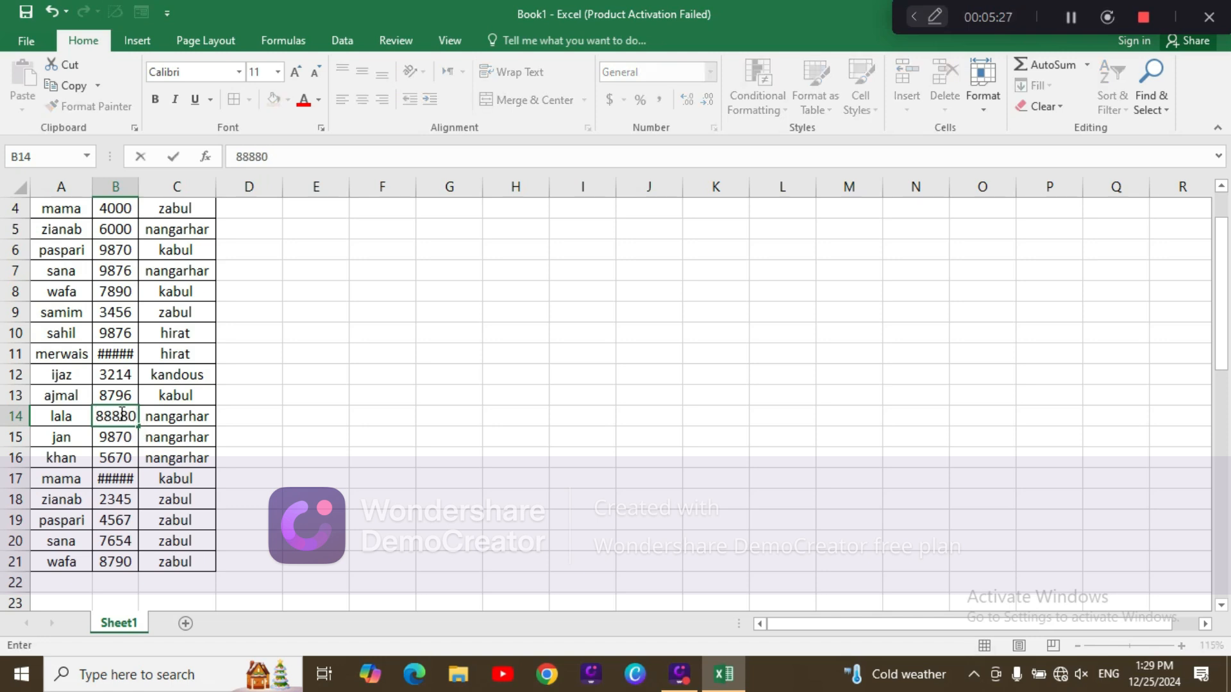
click(120, 497)
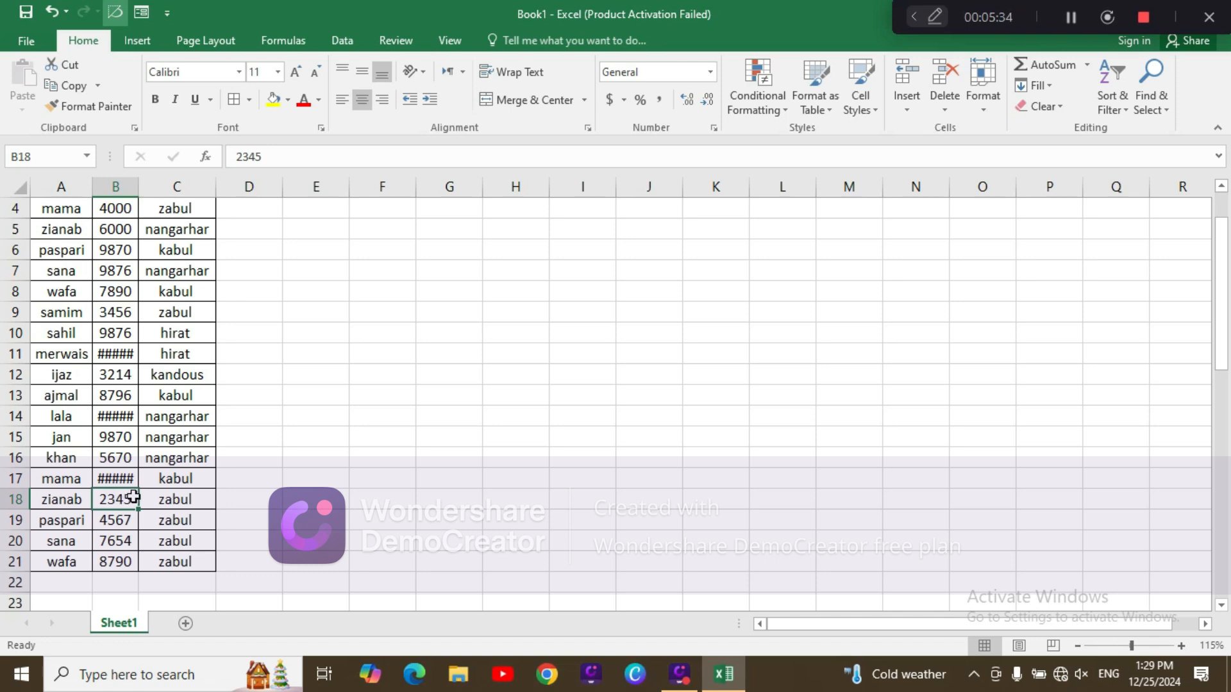
Step: Clear the contents of A11:C21 and remove all borders from that range
drag(40, 350, 145, 570)
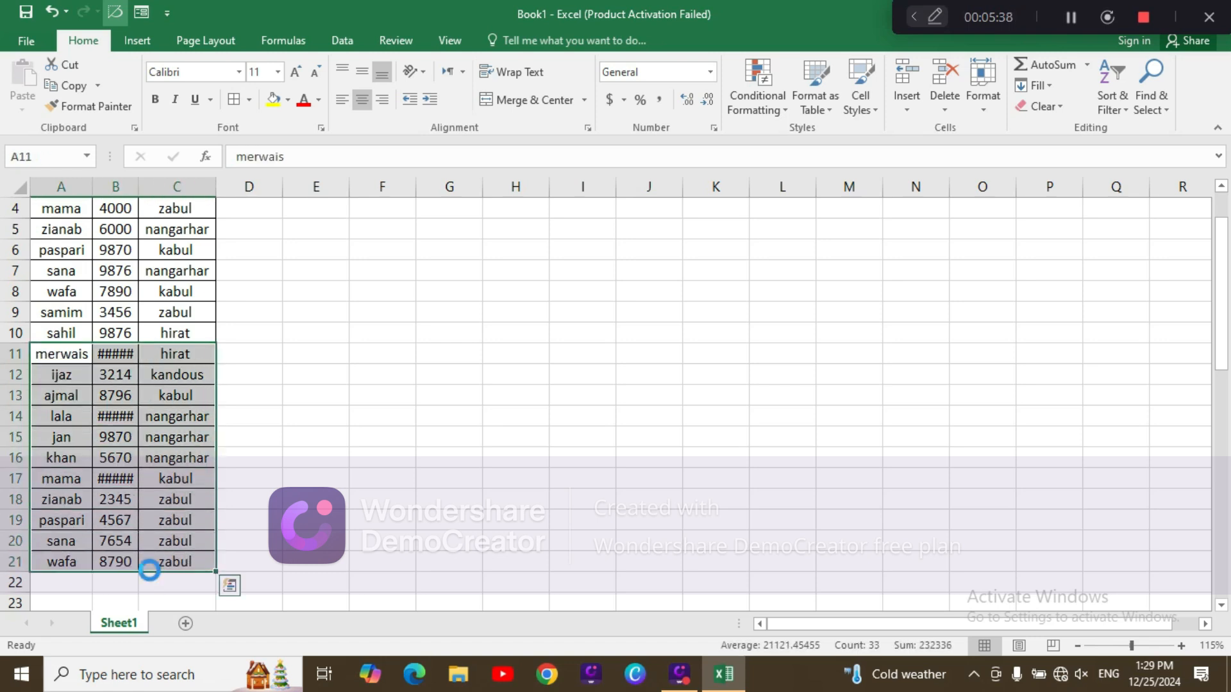
key(Delete)
scroll(474, 575, up, 1)
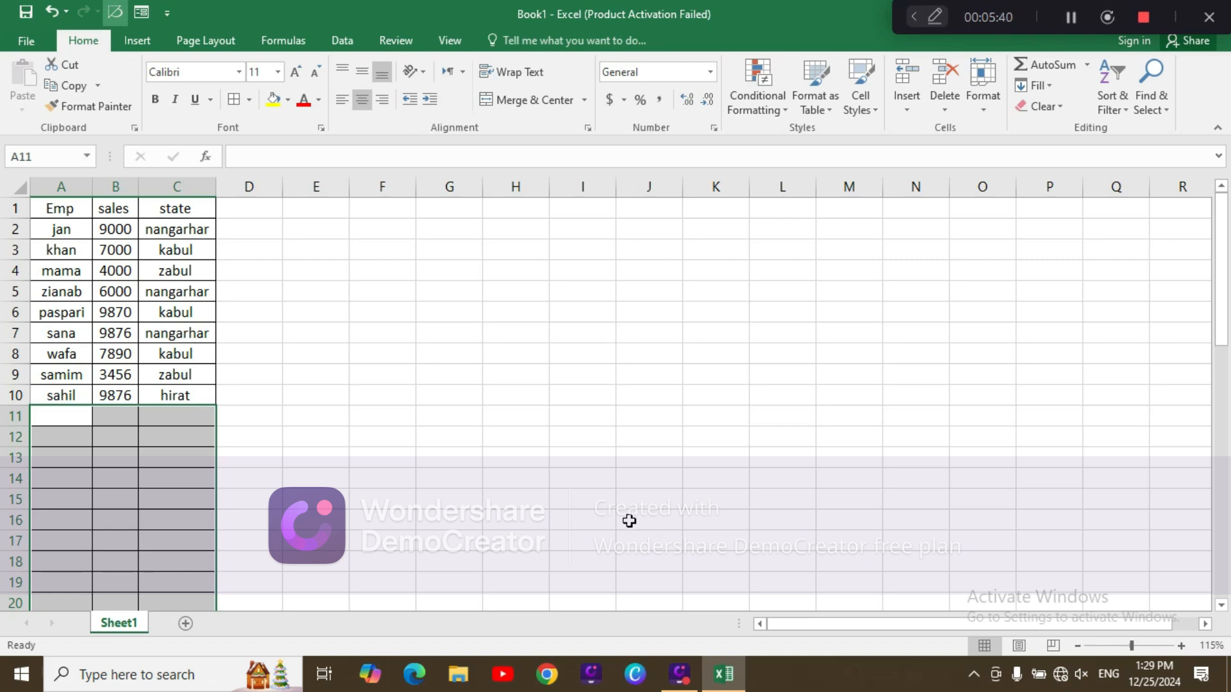
click(248, 100)
click(282, 232)
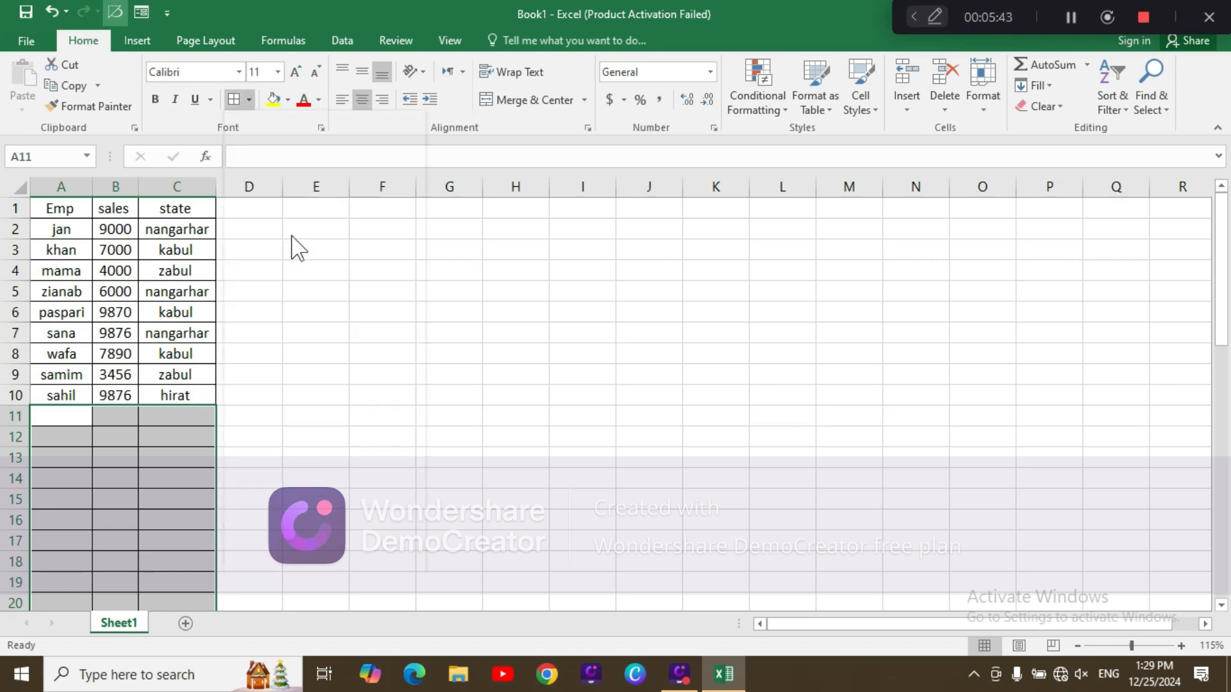
click(292, 282)
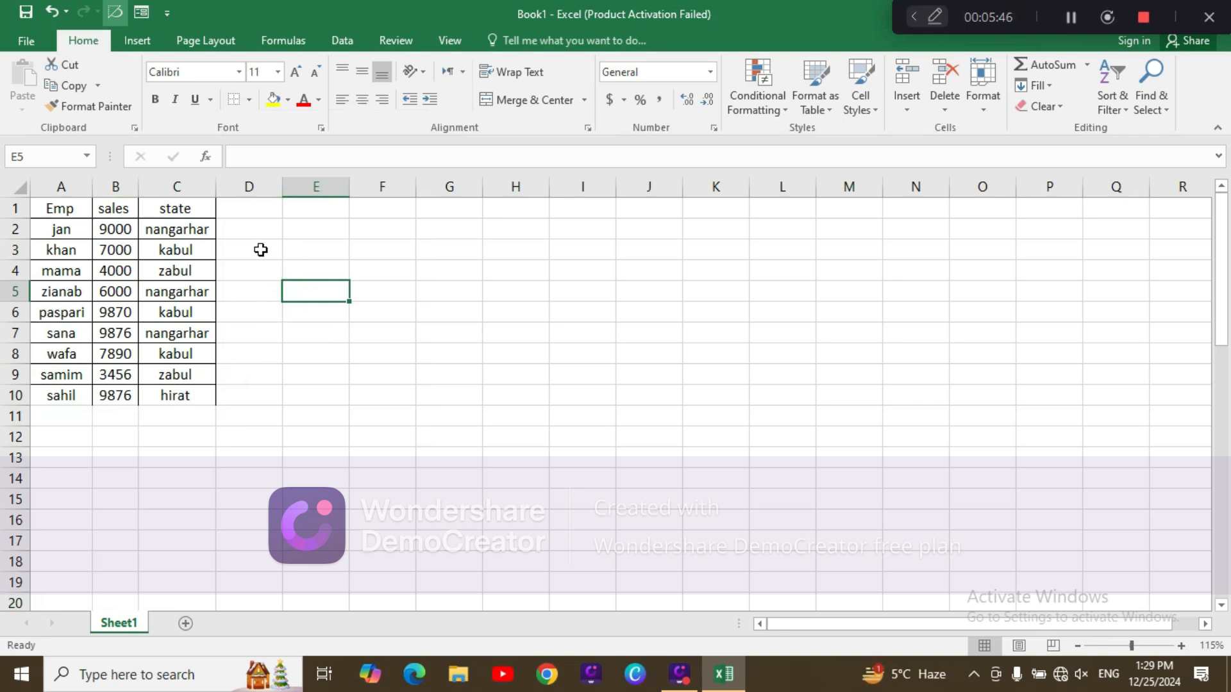
Step: Convert the data range A1:C10 into an Excel table with headers
scroll(261, 250, up, 7)
scroll(321, 282, down, 2)
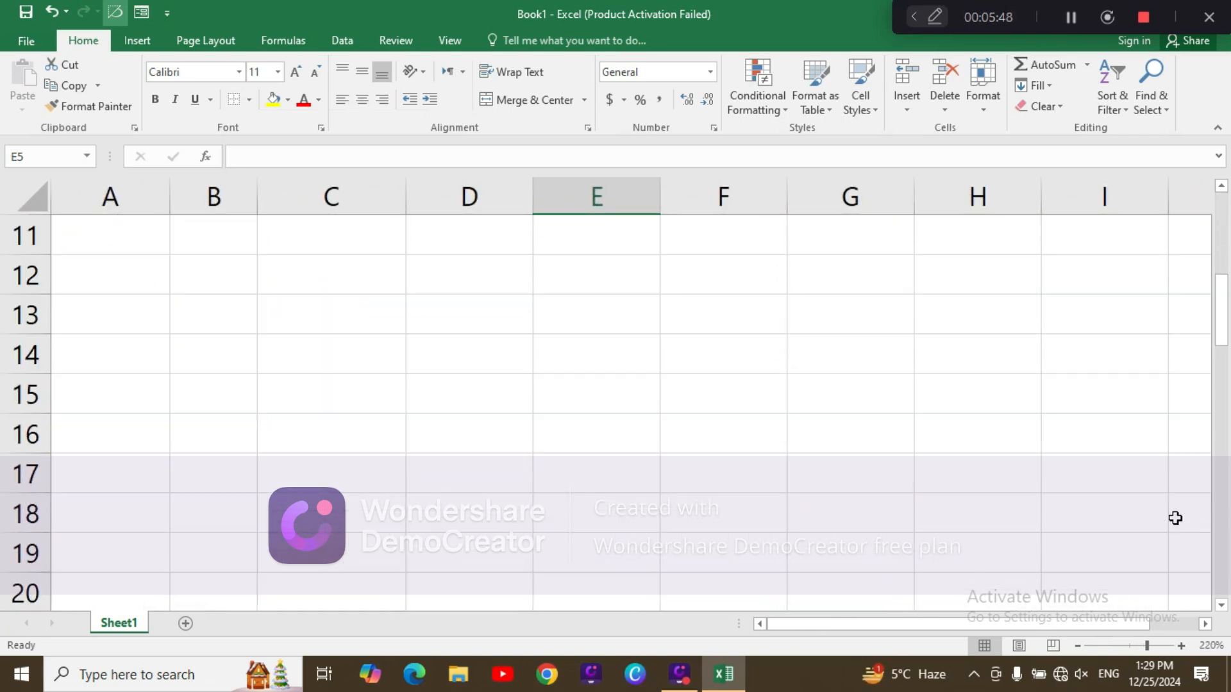
drag(1210, 288, 1211, 211)
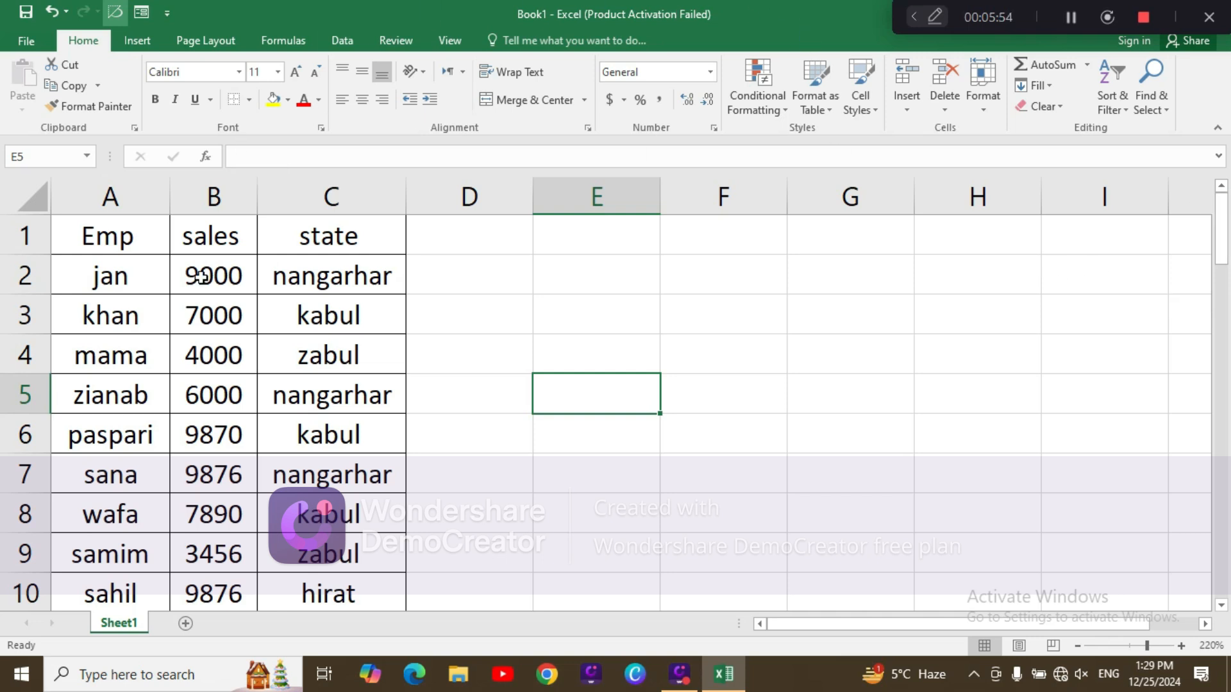
drag(106, 238, 330, 269)
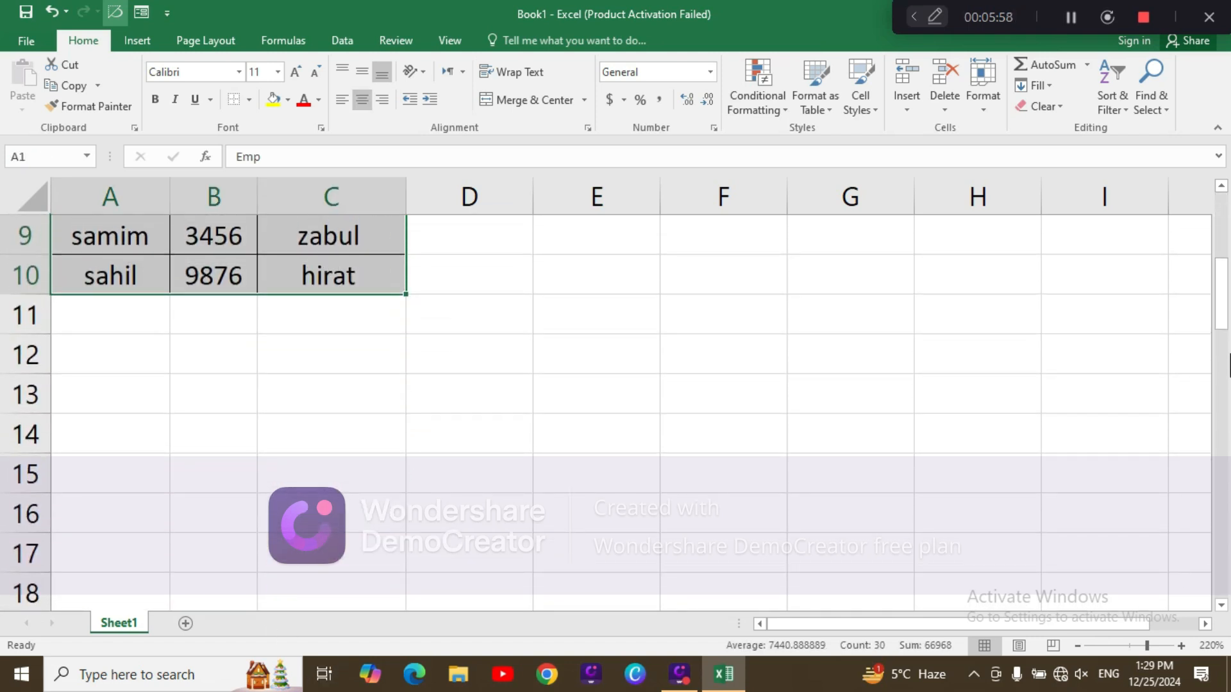
drag(1224, 298, 1224, 186)
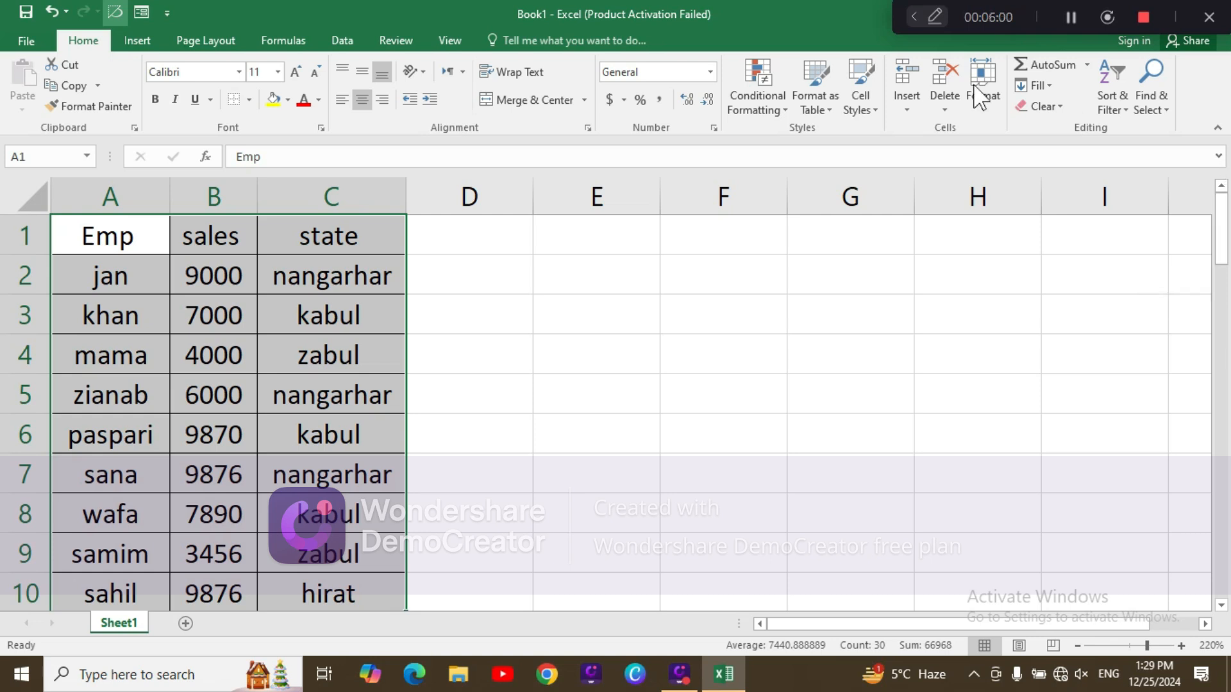
click(833, 111)
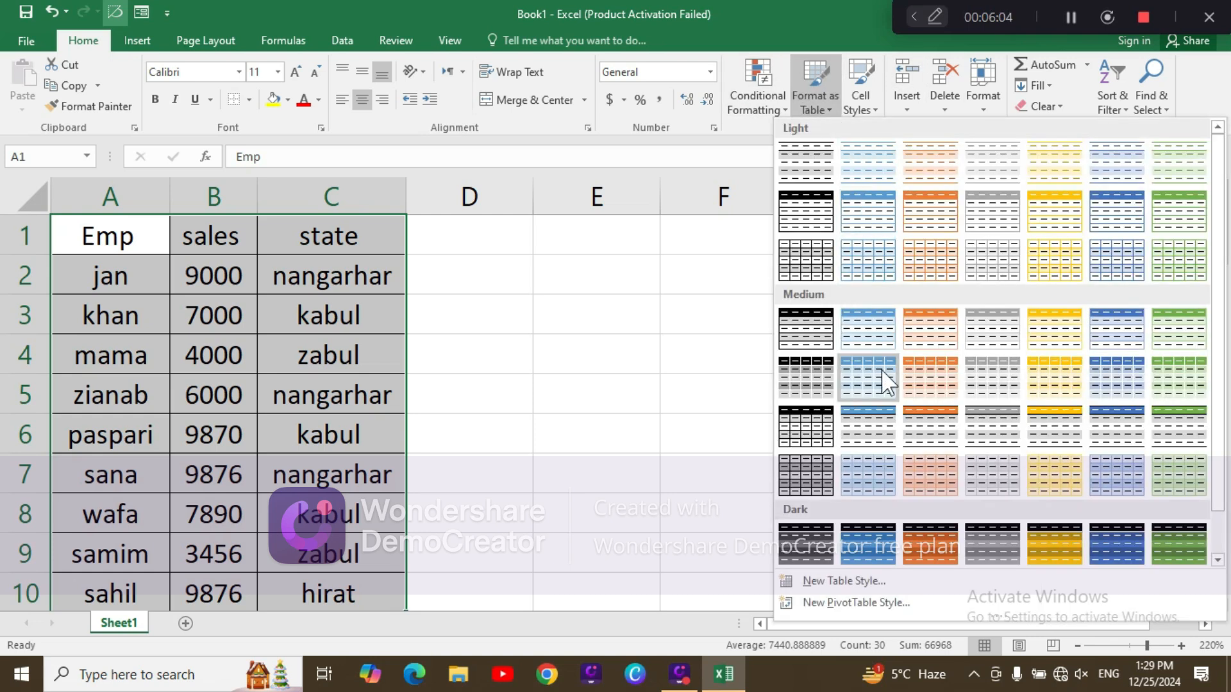
click(238, 296)
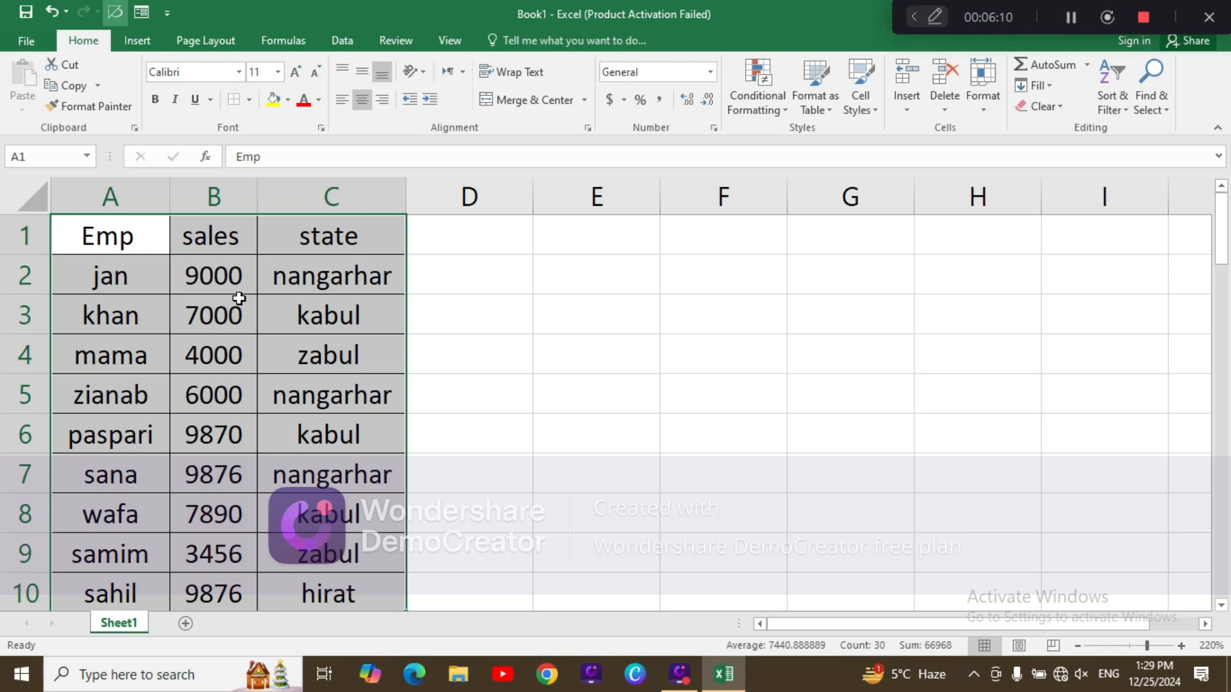
key(ctrl+t)
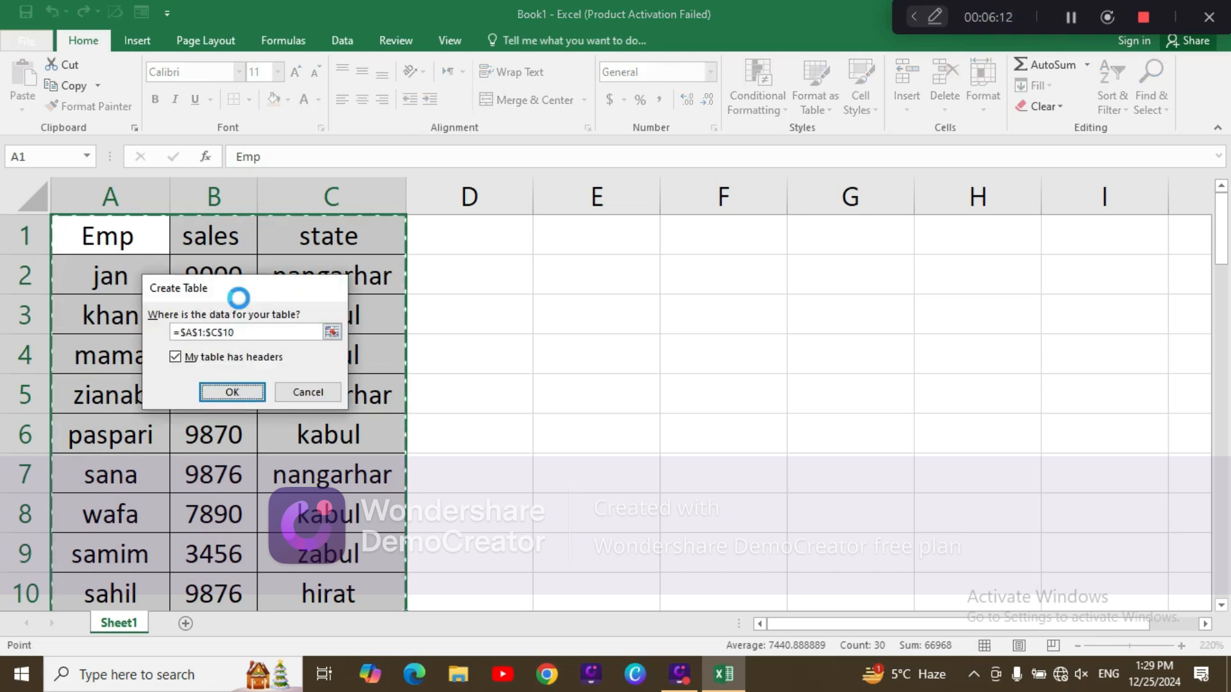
key(Return)
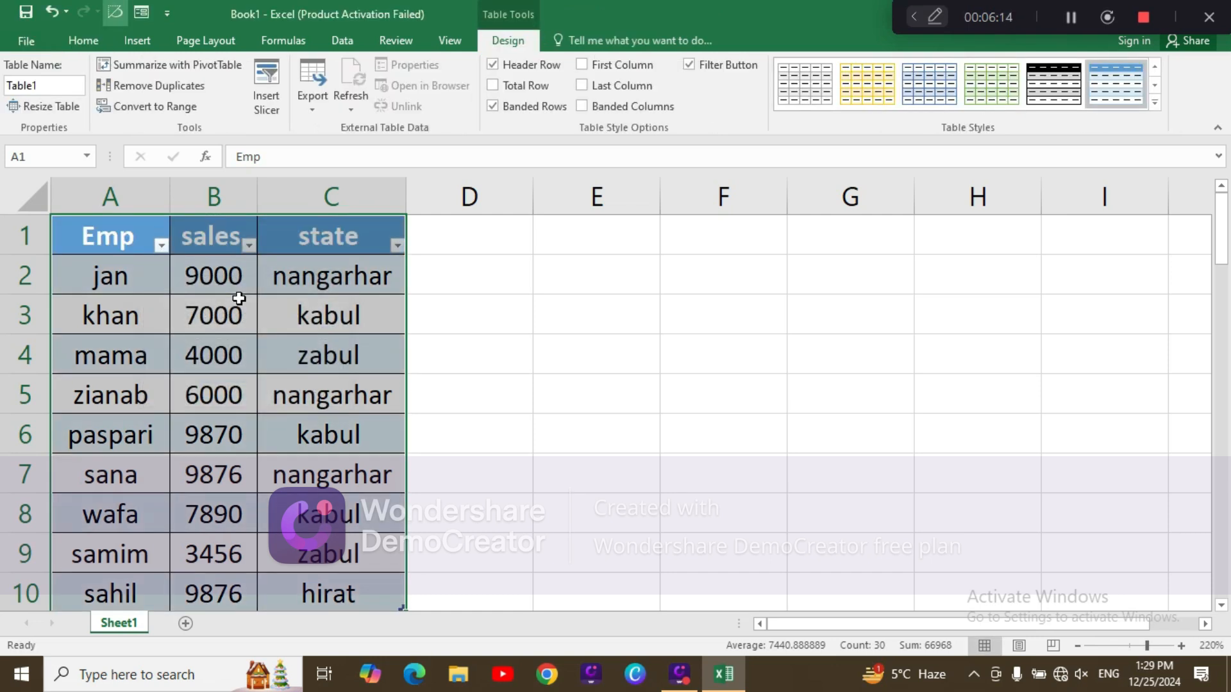
Step: Enter the note "shortcut for table" in cell F4 and "control + l" in cell F5
click(719, 354)
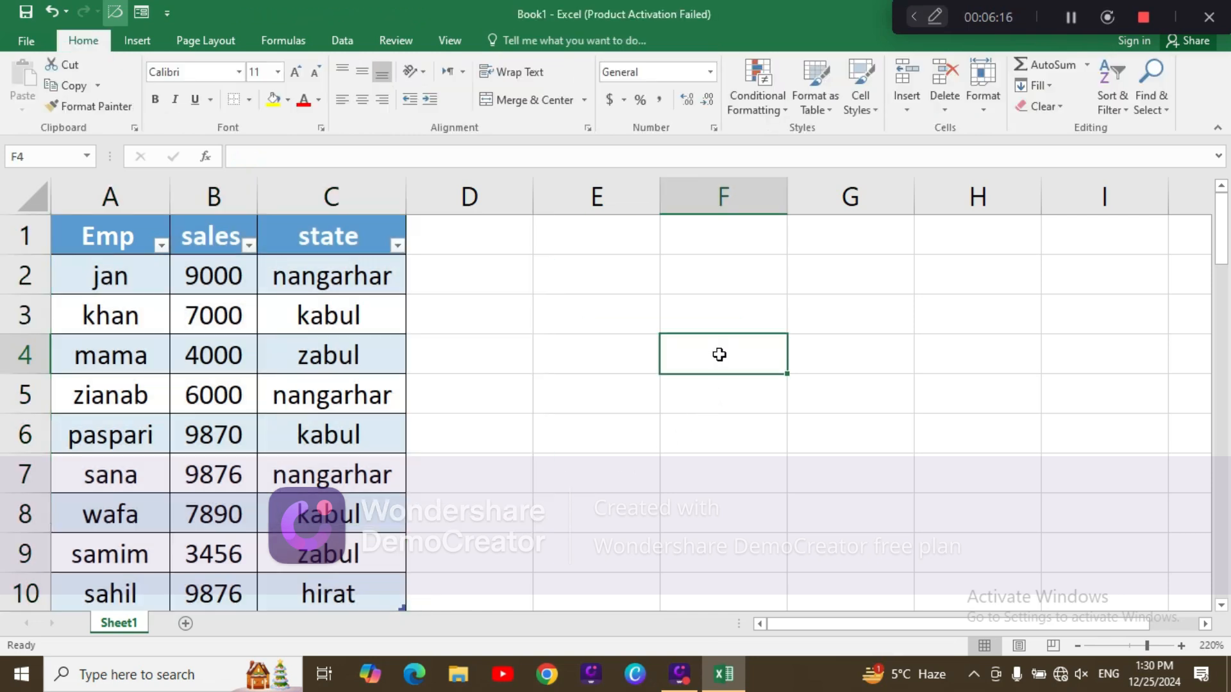
text(shortcut for )
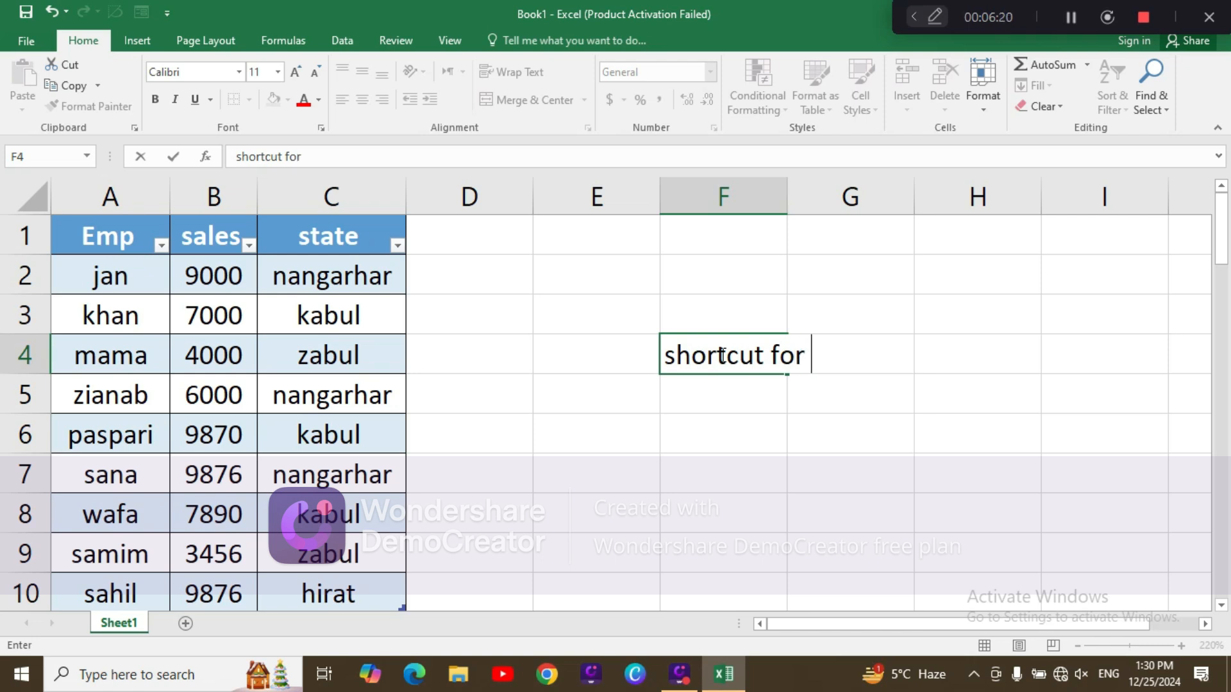
text(table)
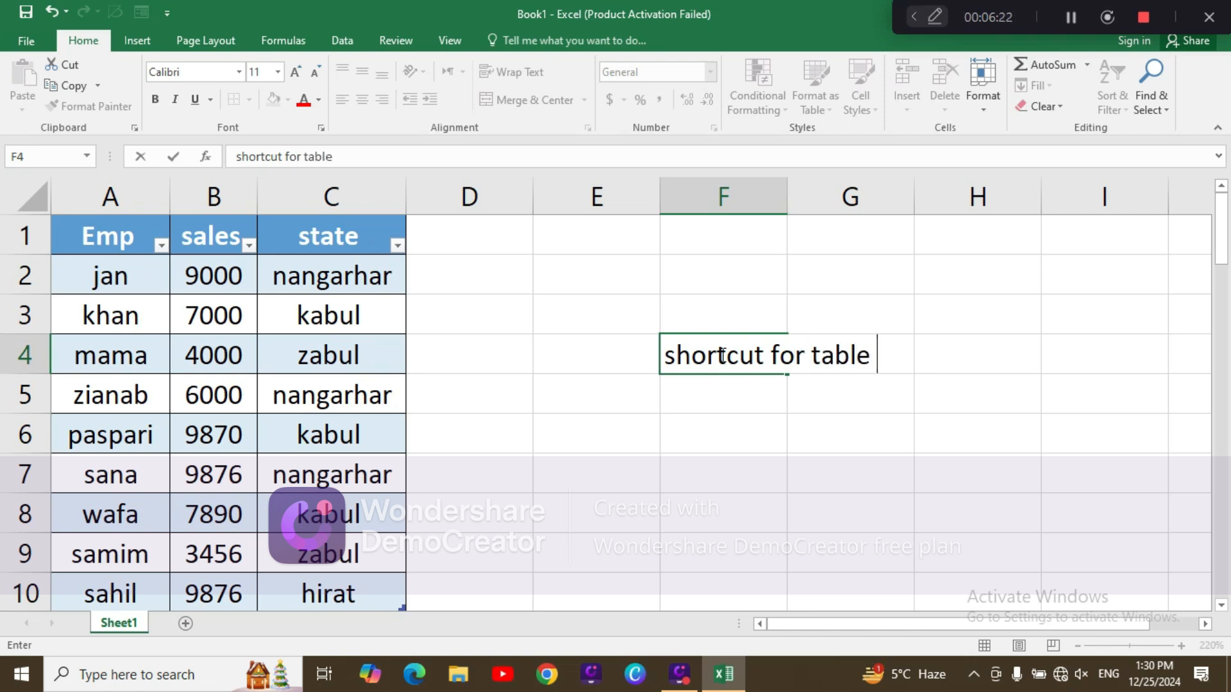
key(Return)
text(c)
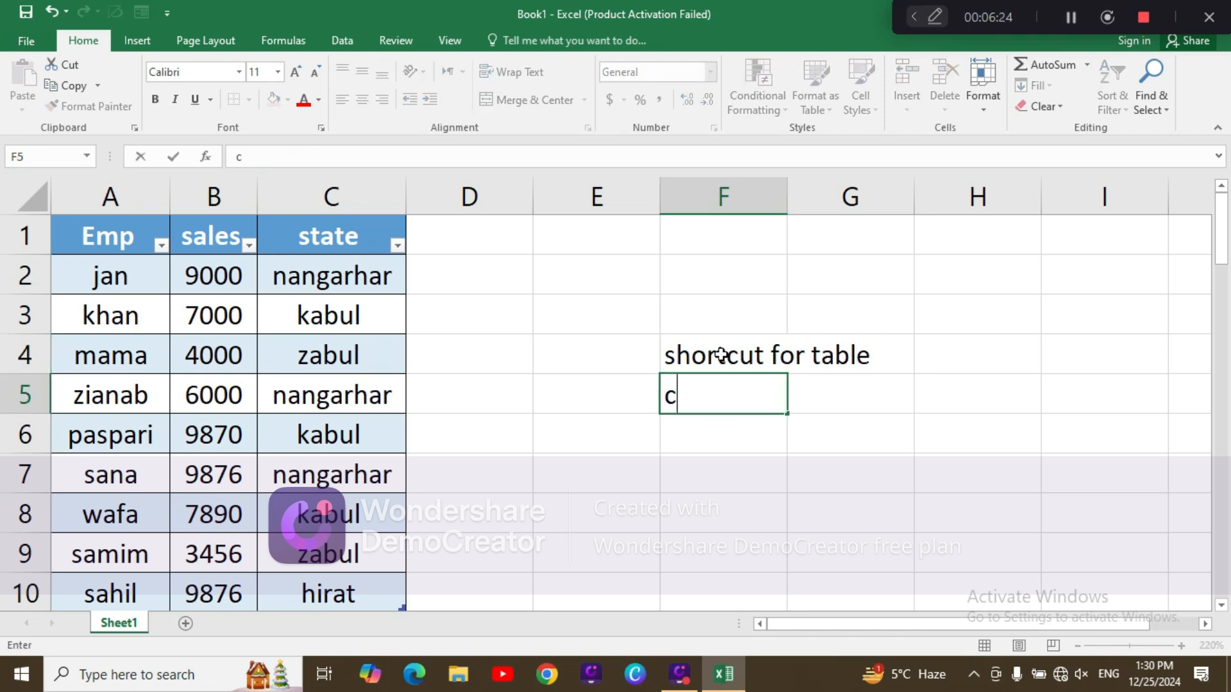
text(ontrol + l)
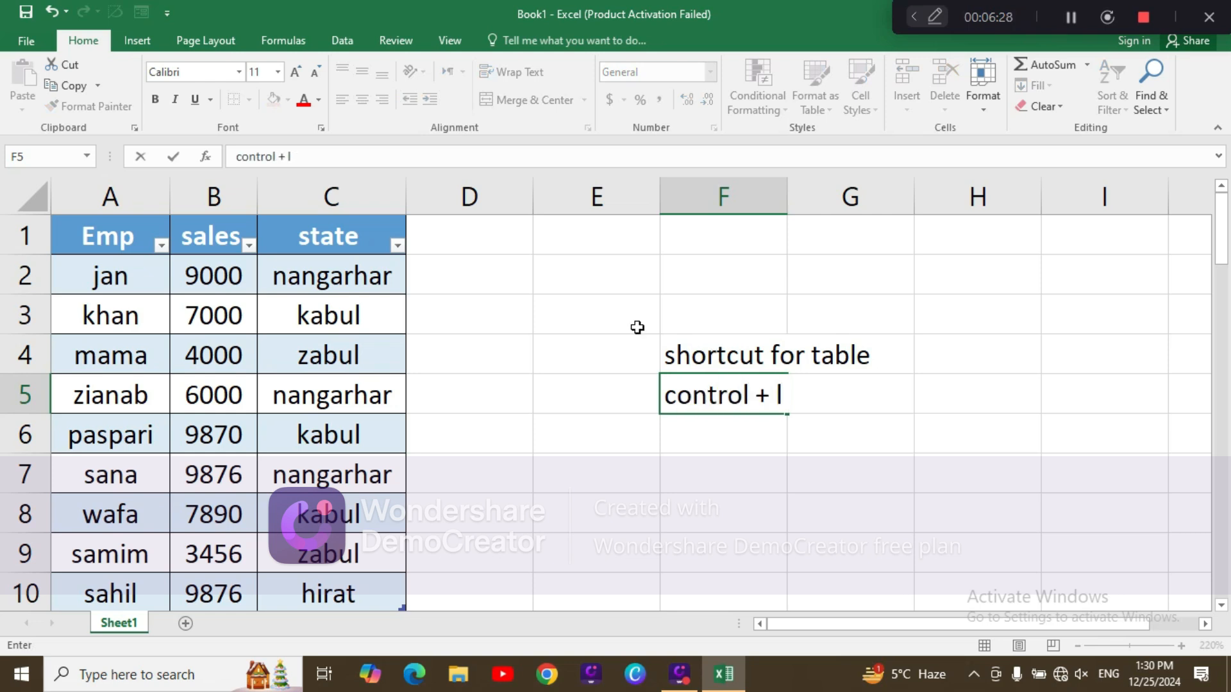
Step: Convert the employee table in A1:C10 back to a normal range
click(137, 263)
drag(115, 236, 327, 337)
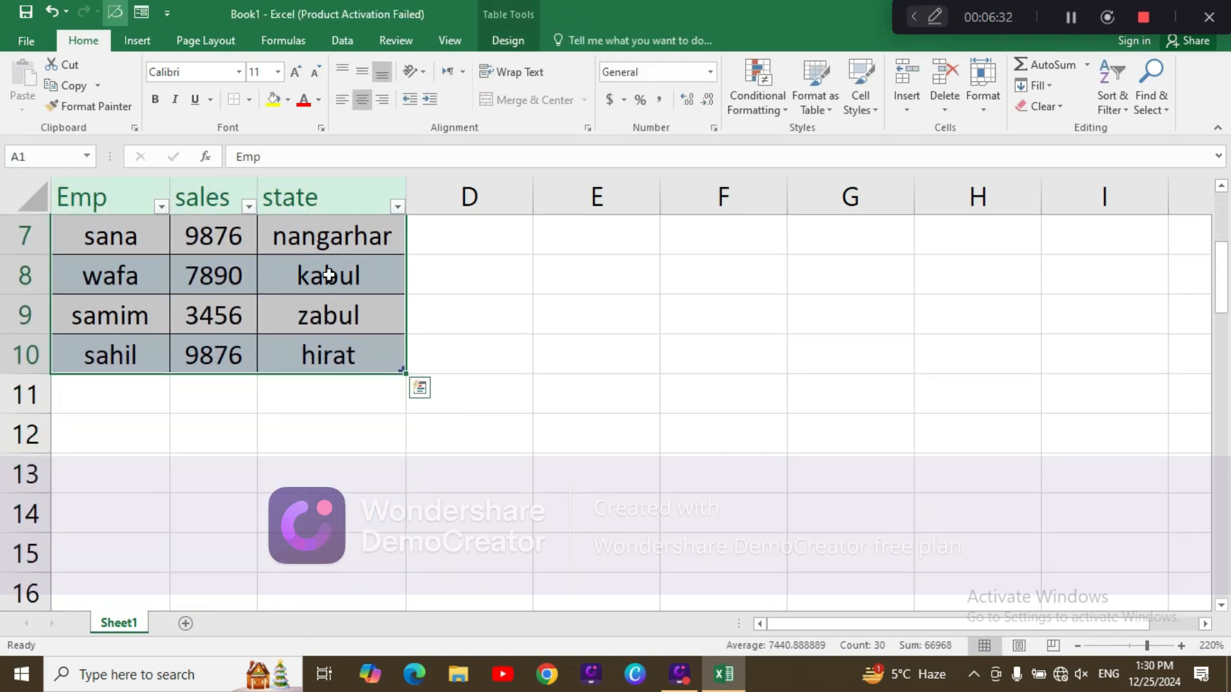
click(529, 36)
click(137, 108)
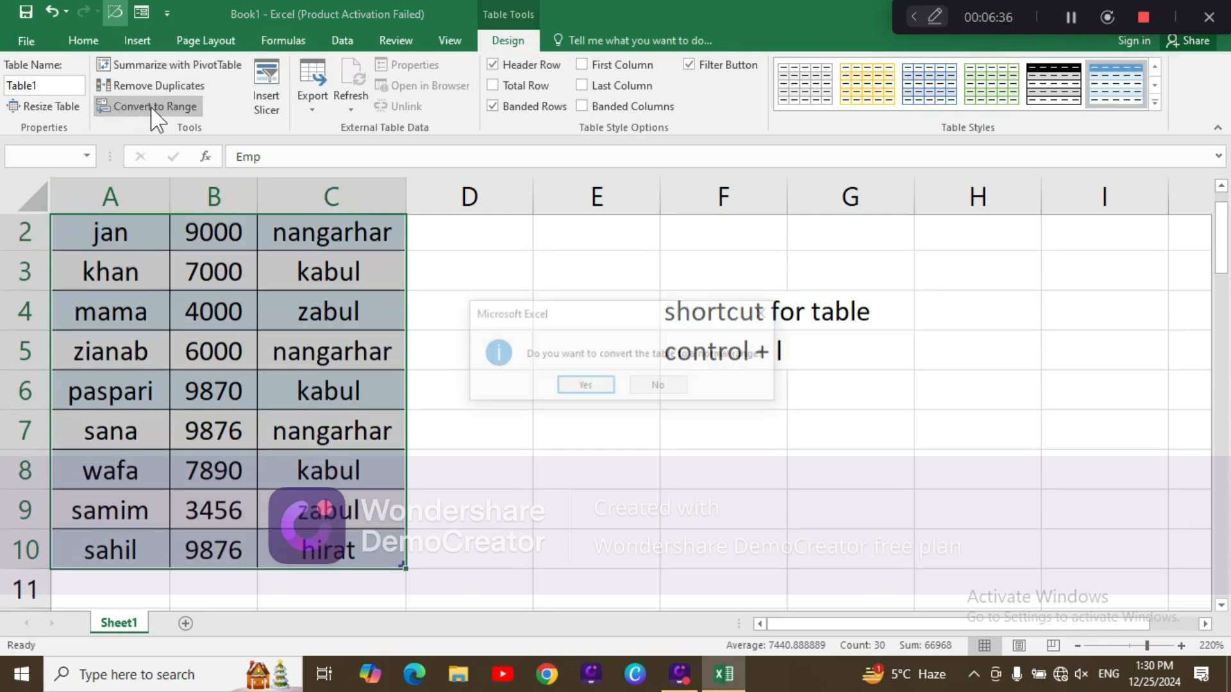
click(566, 382)
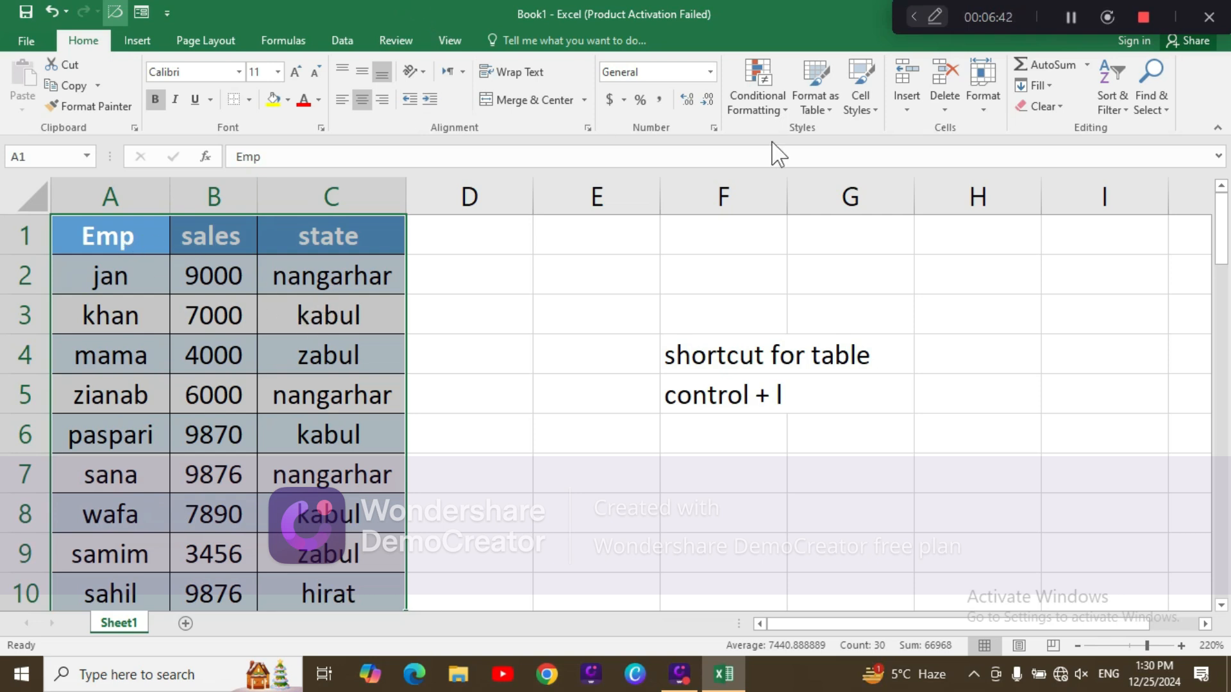
Step: Format the range A1:C10 as a table with headers using the orange dark table style
click(830, 118)
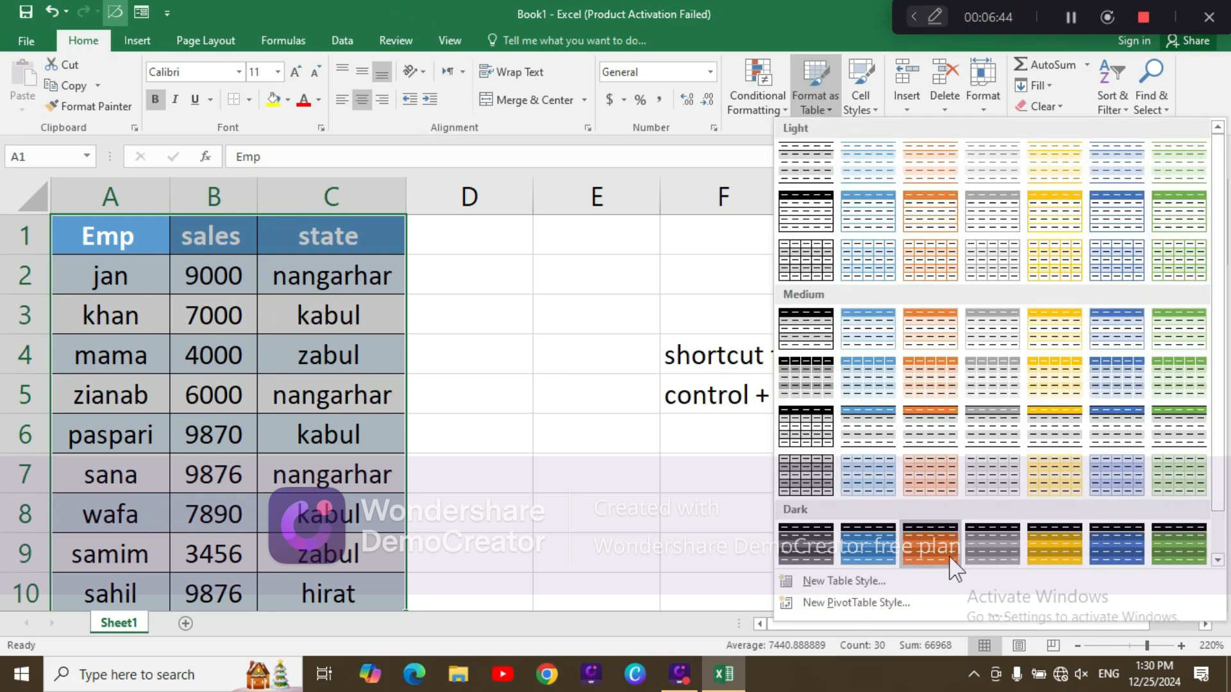
click(925, 547)
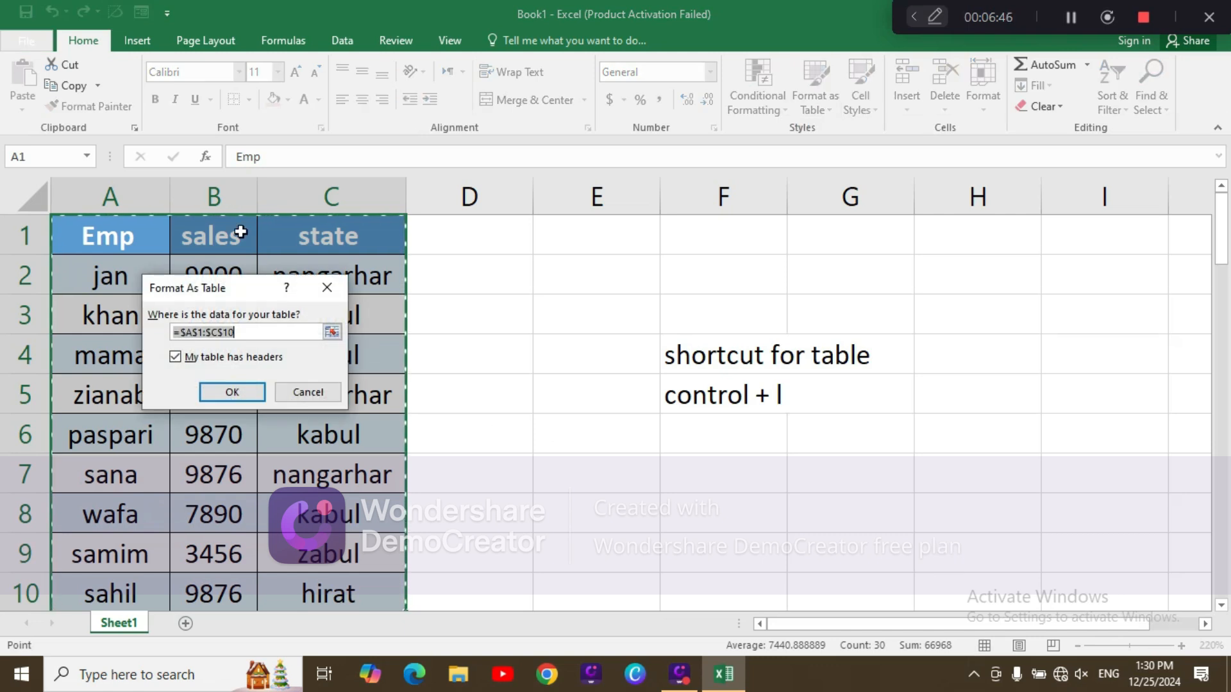
click(241, 389)
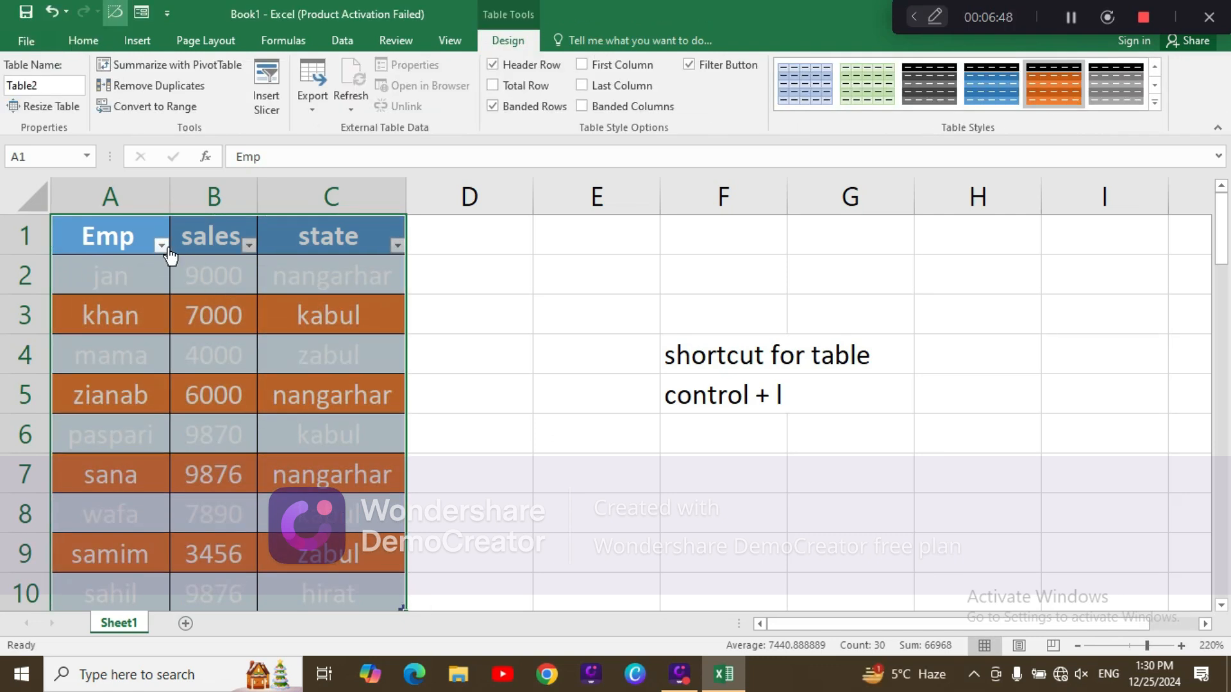
click(161, 245)
click(275, 289)
Step: Create a PivotTable from the employee table on a new worksheet and add the Emp, sales and state fields
click(140, 41)
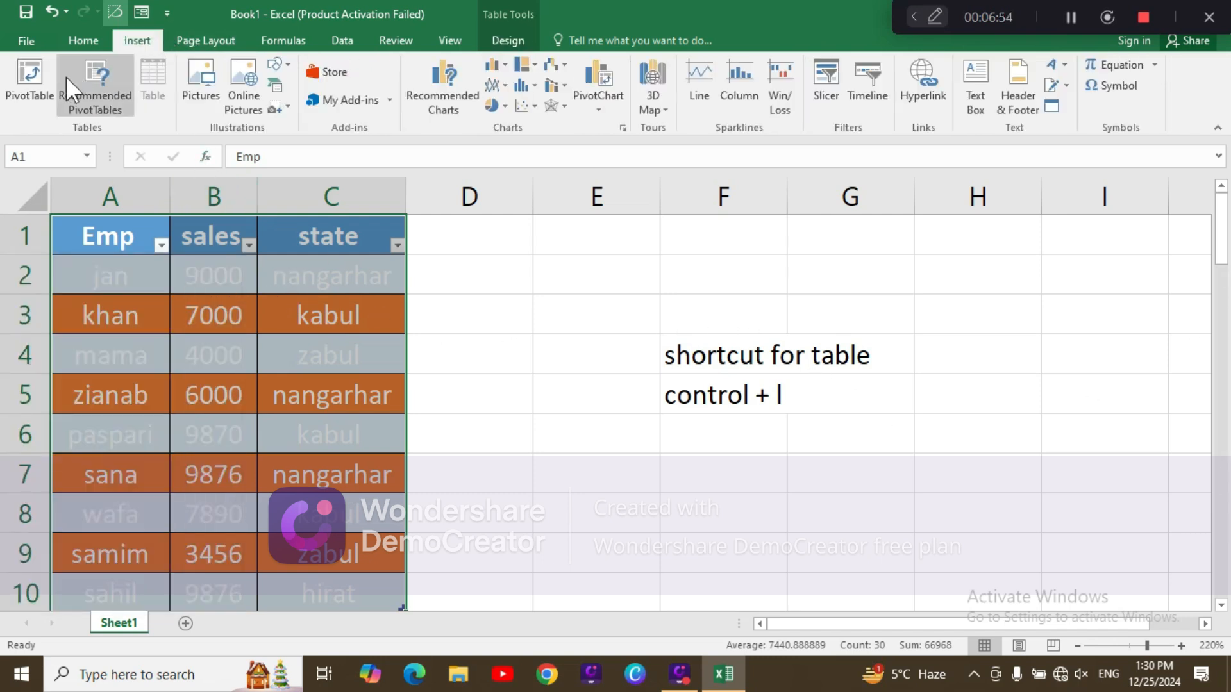
click(40, 91)
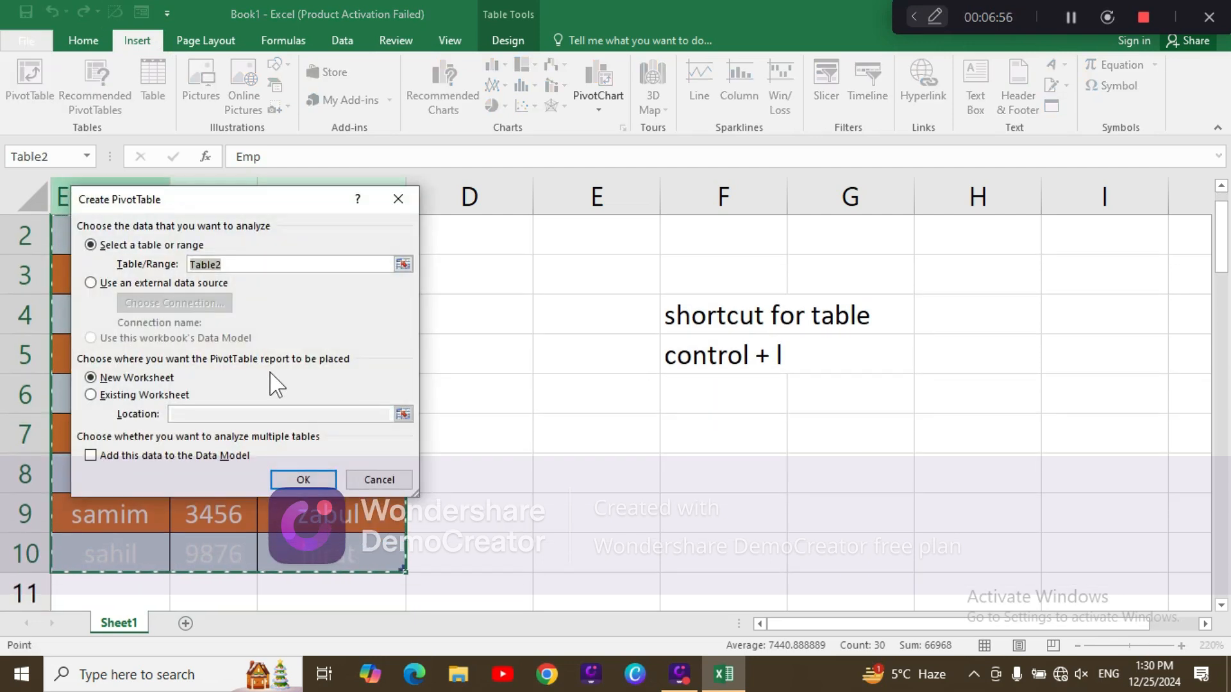
click(301, 480)
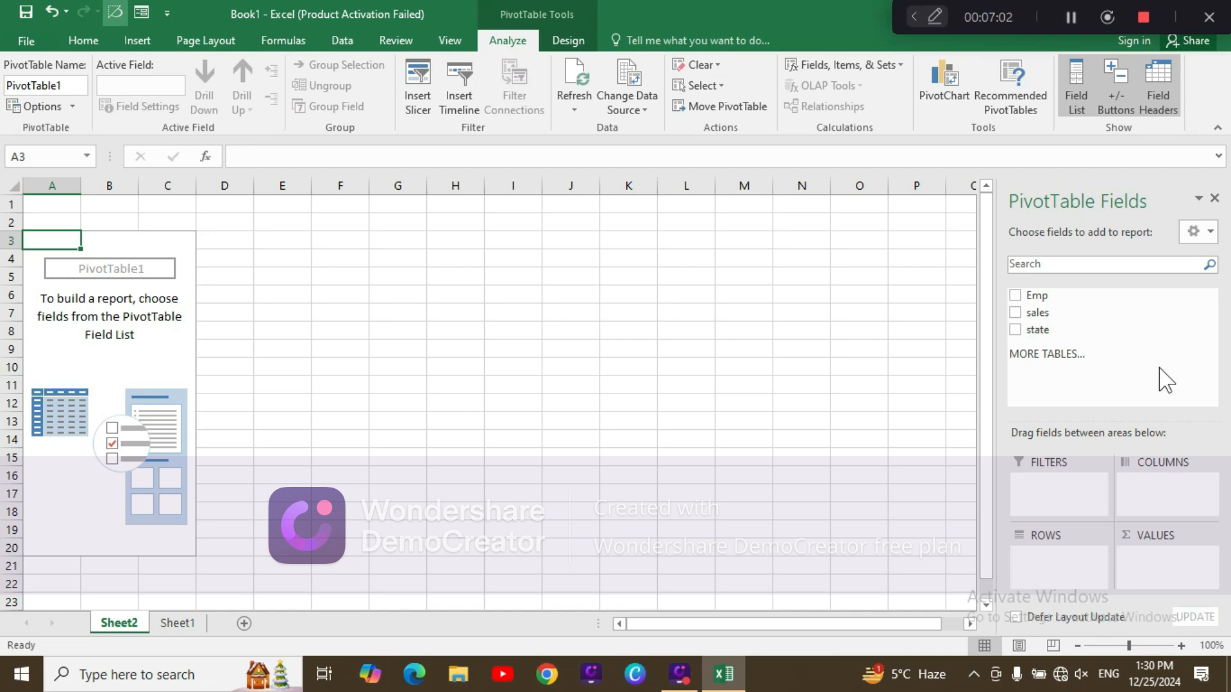
click(1033, 297)
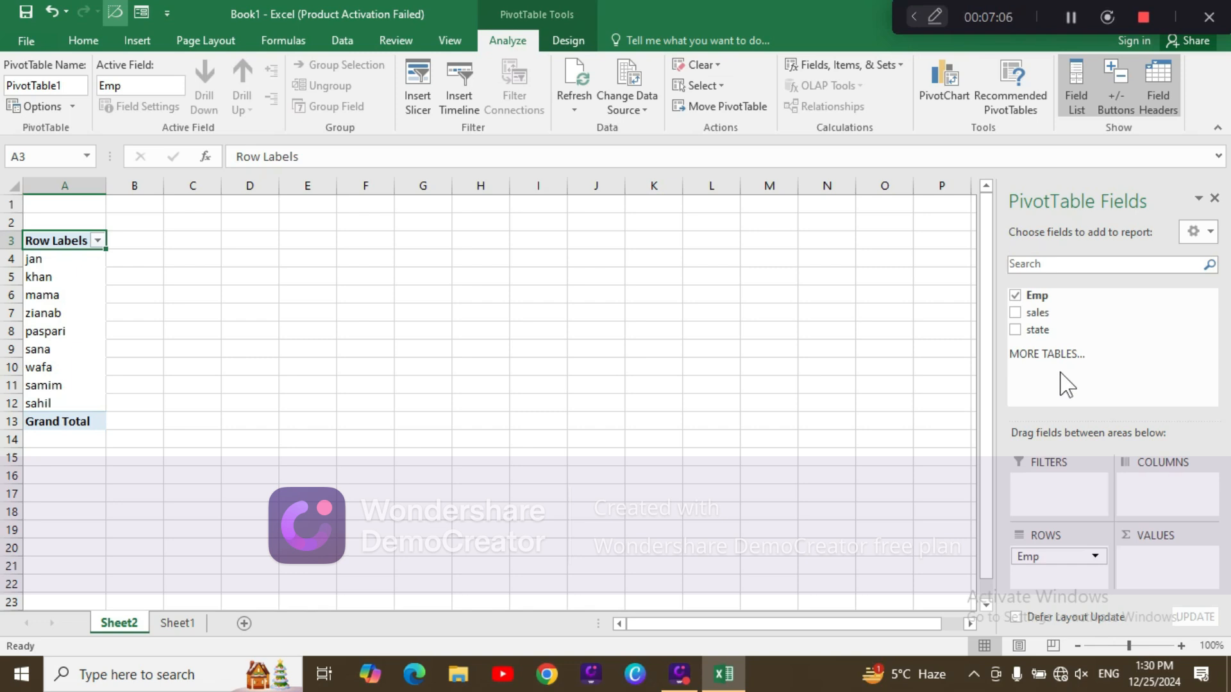
click(1015, 313)
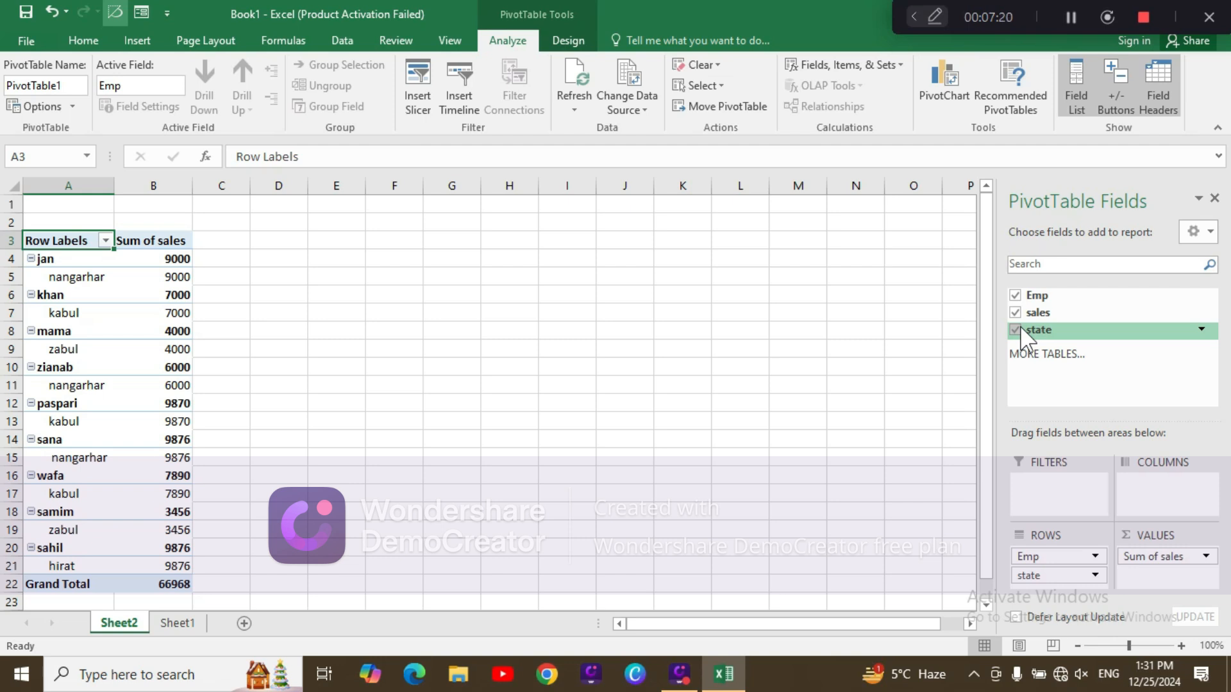
Step: Clear all fields from the PivotTable and add state and sales to sum the sales by state
click(1020, 327)
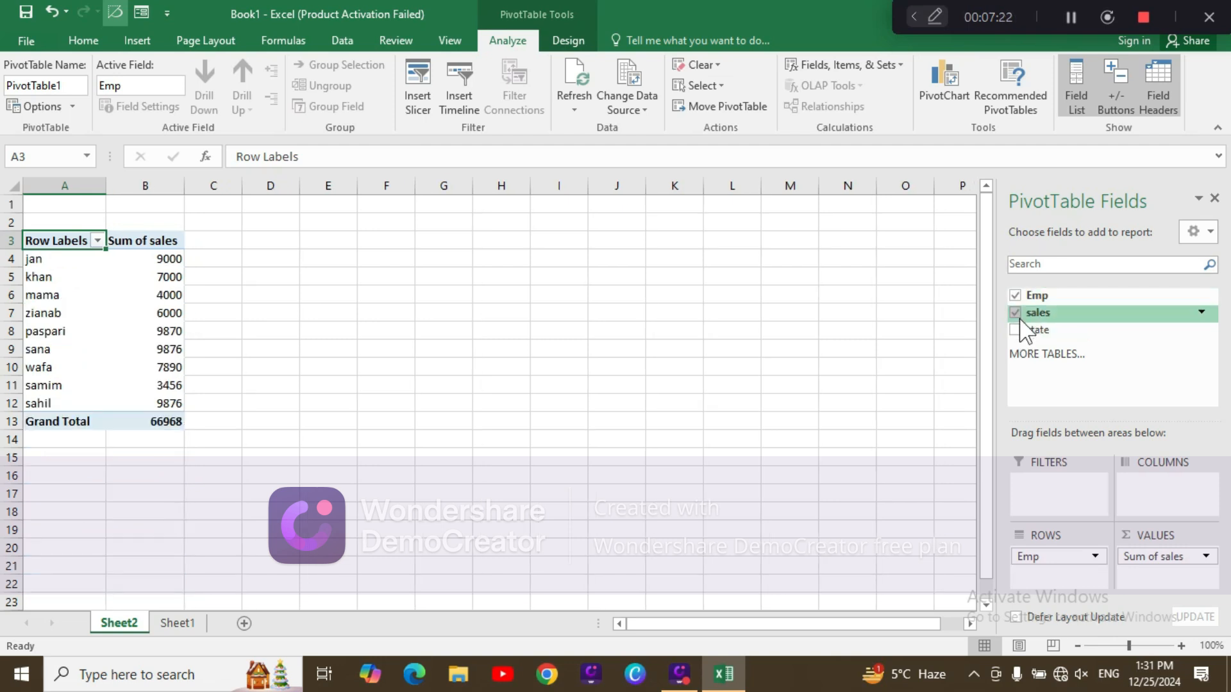
click(1016, 313)
click(1015, 295)
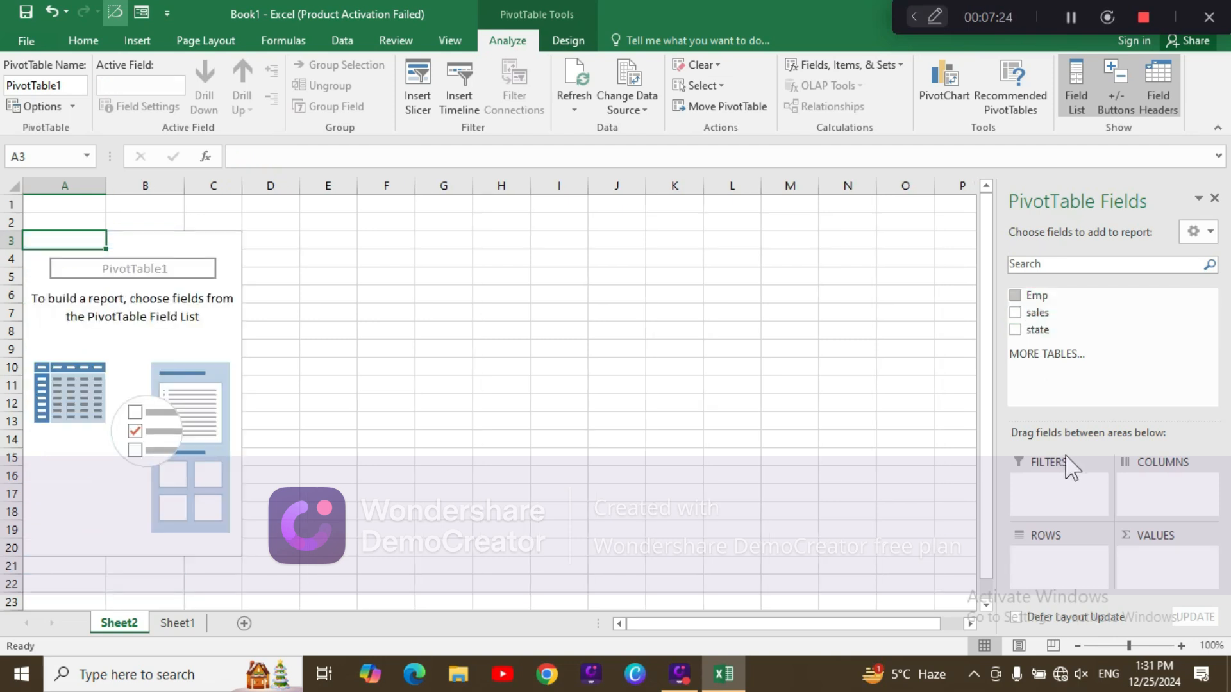
click(1015, 330)
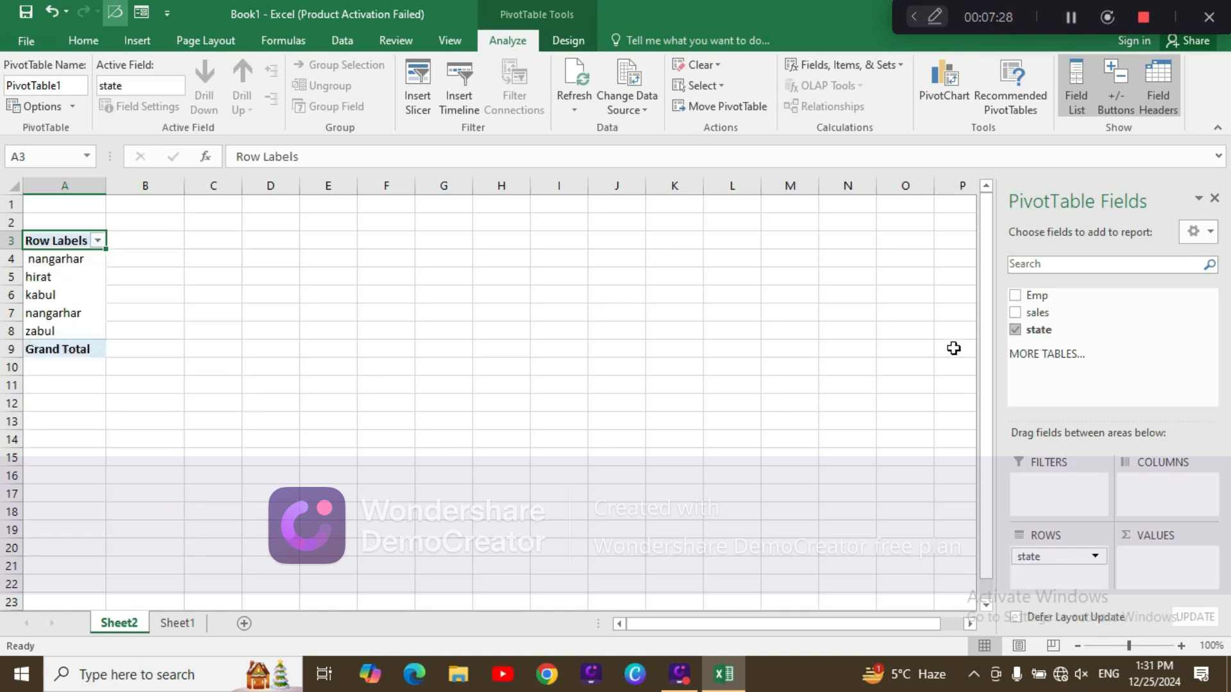
click(1010, 312)
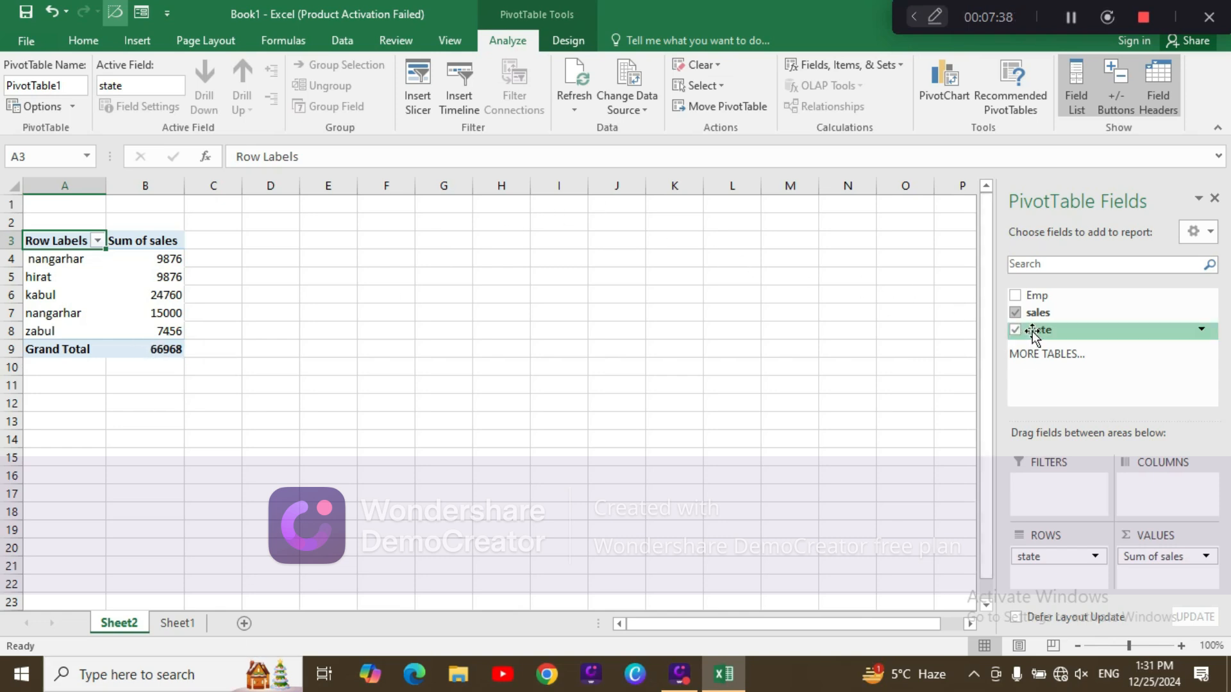
Step: Remove sales from the PivotTable, nest Emp under state in the rows, and add sales back as the summed values
click(1015, 312)
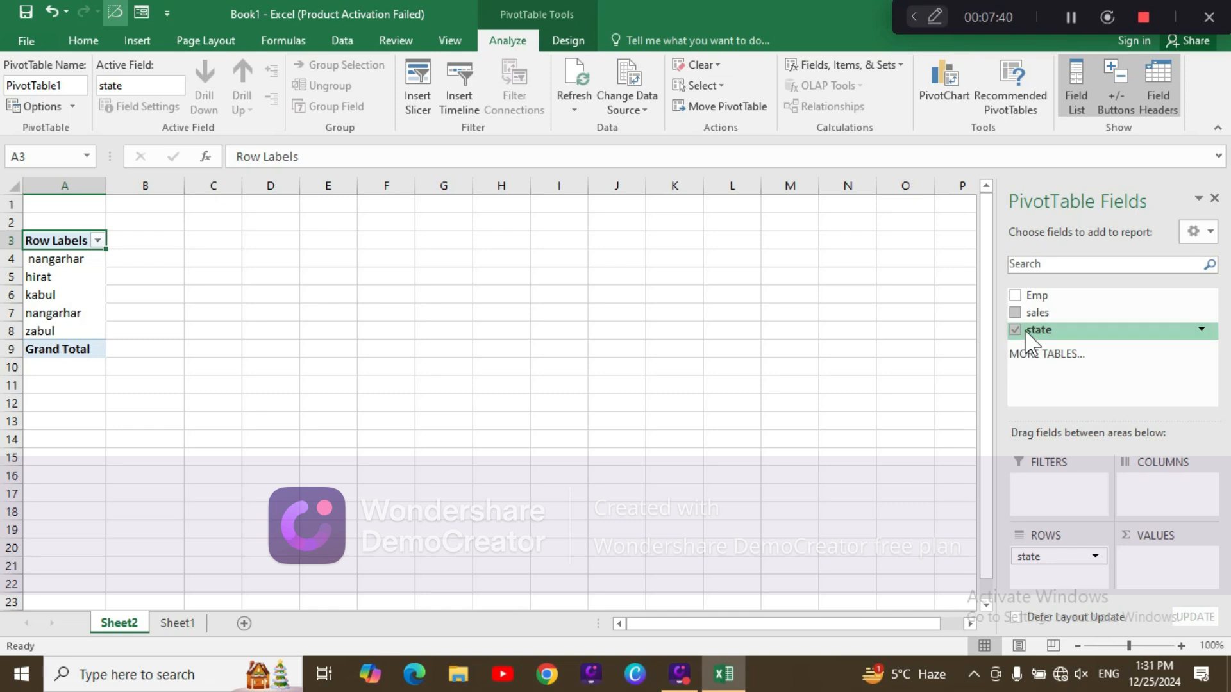
click(1015, 295)
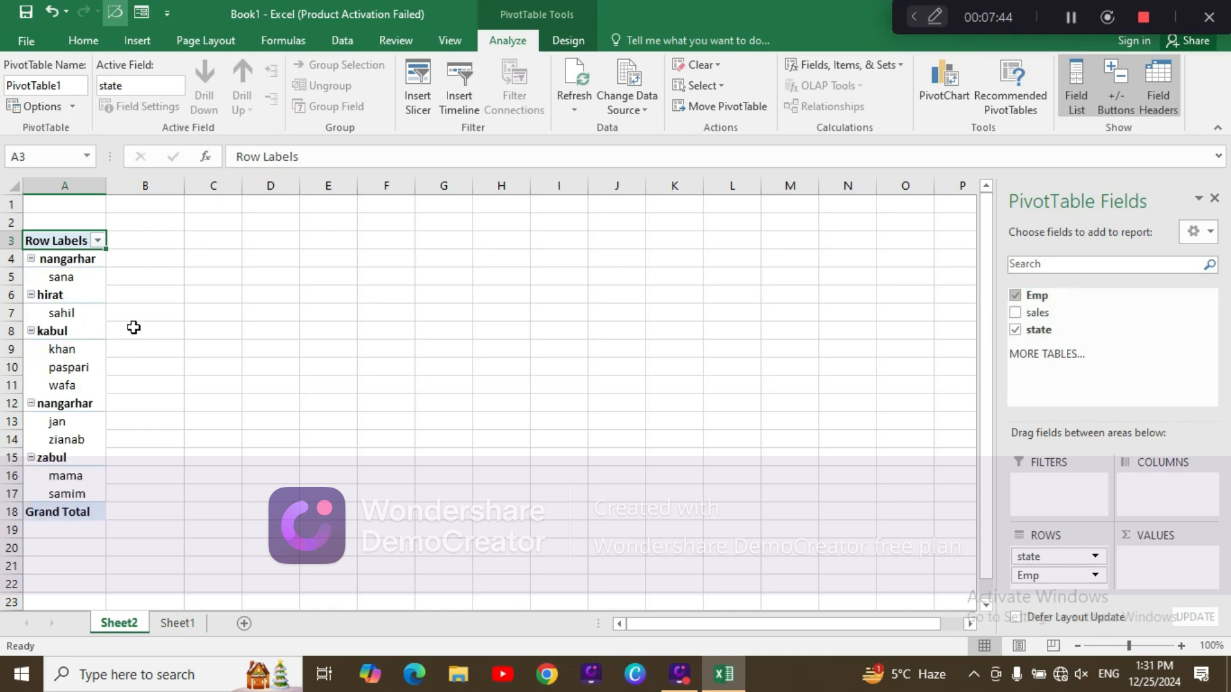
click(129, 674)
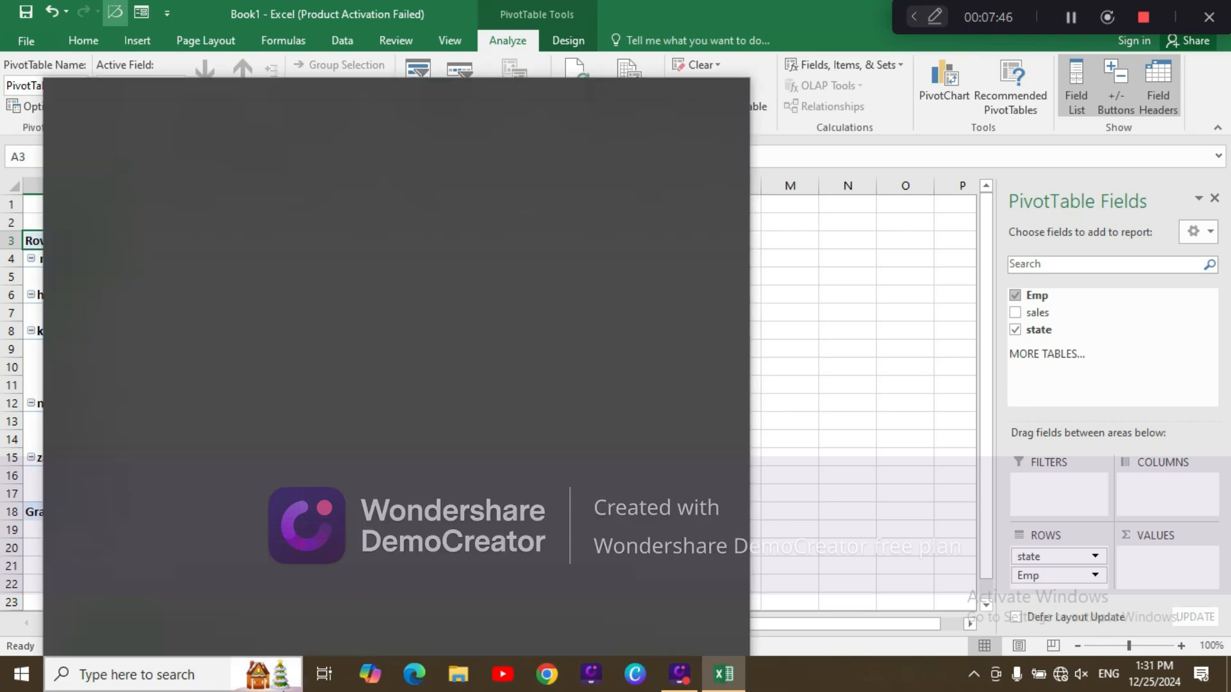
click(843, 304)
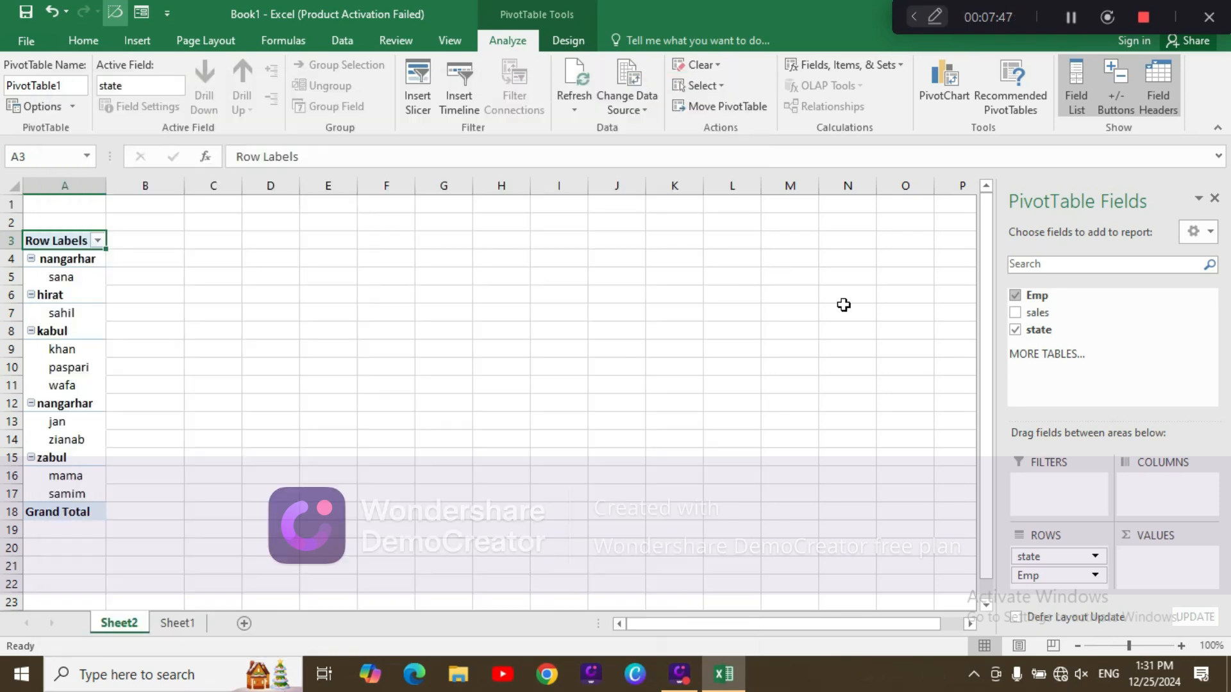
click(1015, 312)
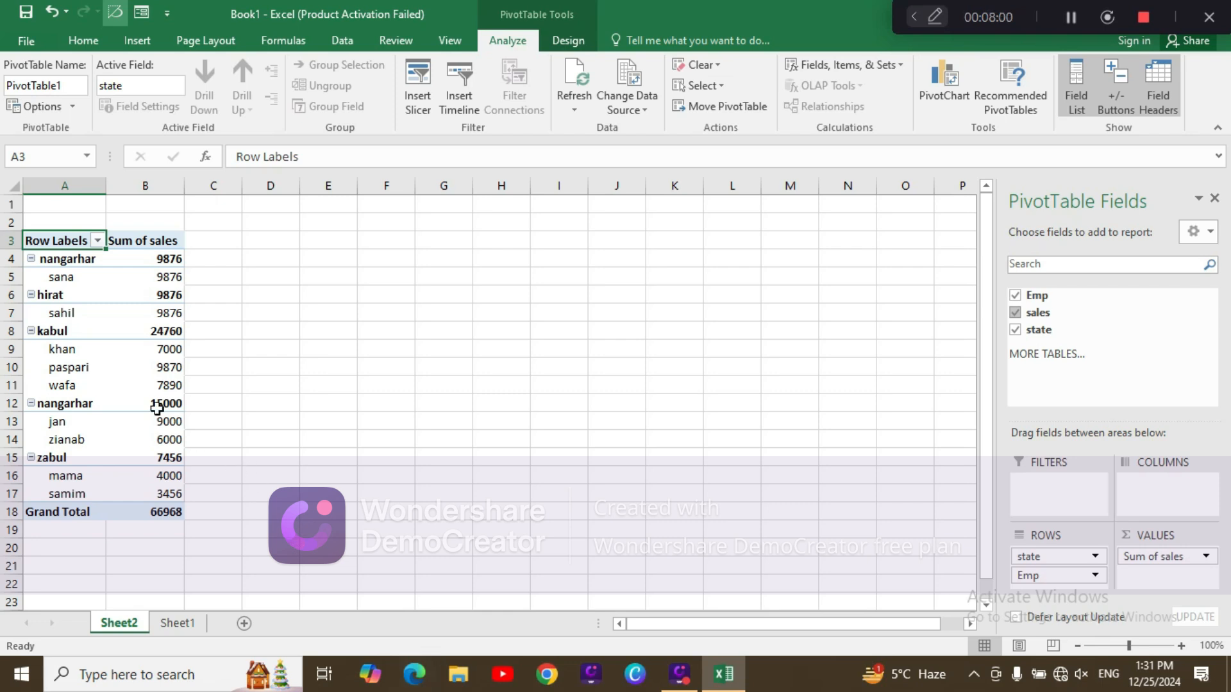
click(110, 404)
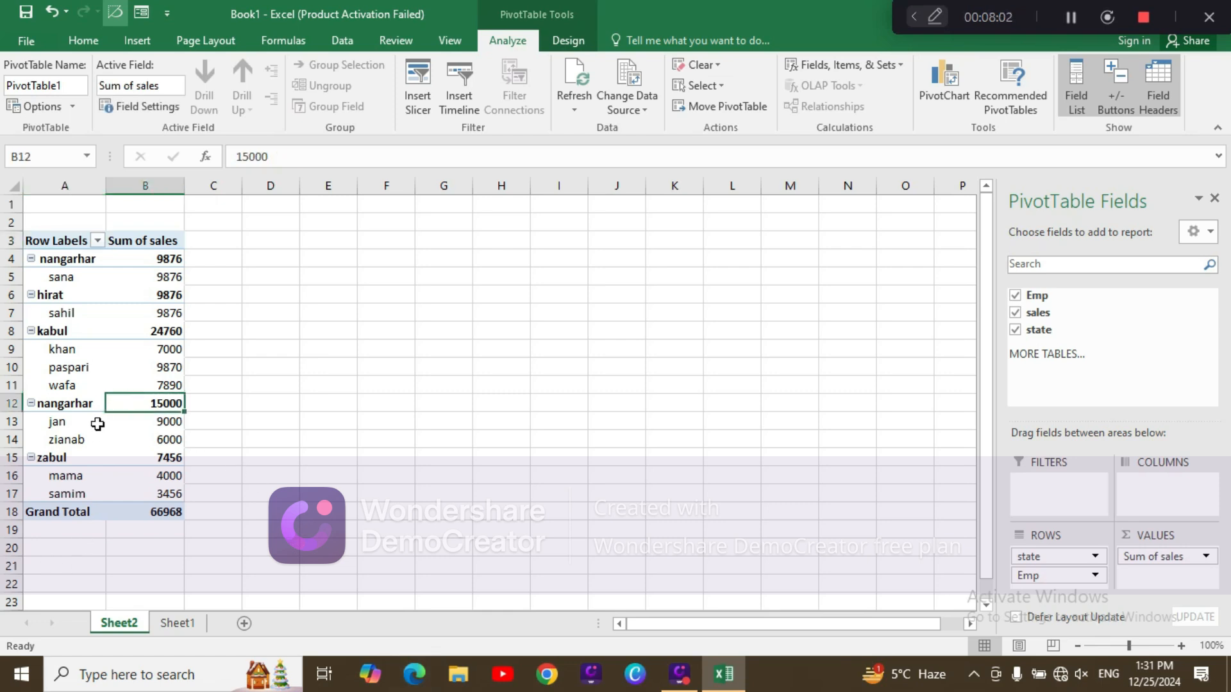
scroll(102, 413, up, 5)
scroll(400, 389, up, 5)
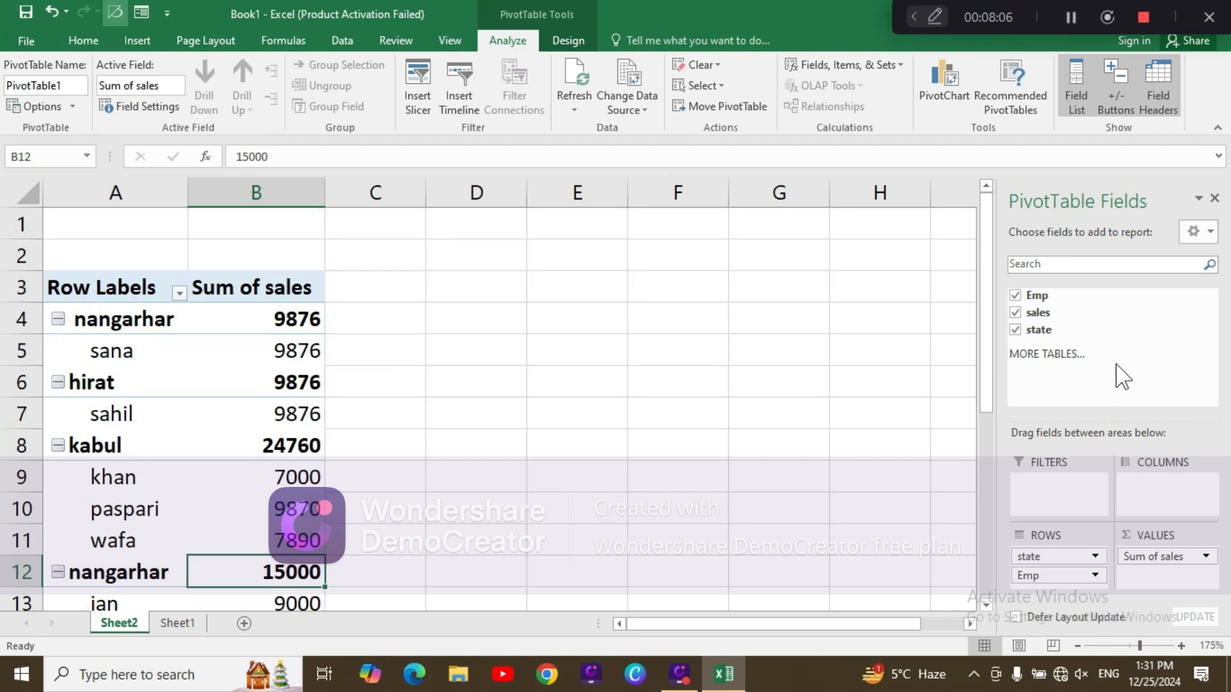
Step: Empty the PivotTable of its three fields and rebuild it with only state in the rows and the sum of sales
click(1016, 313)
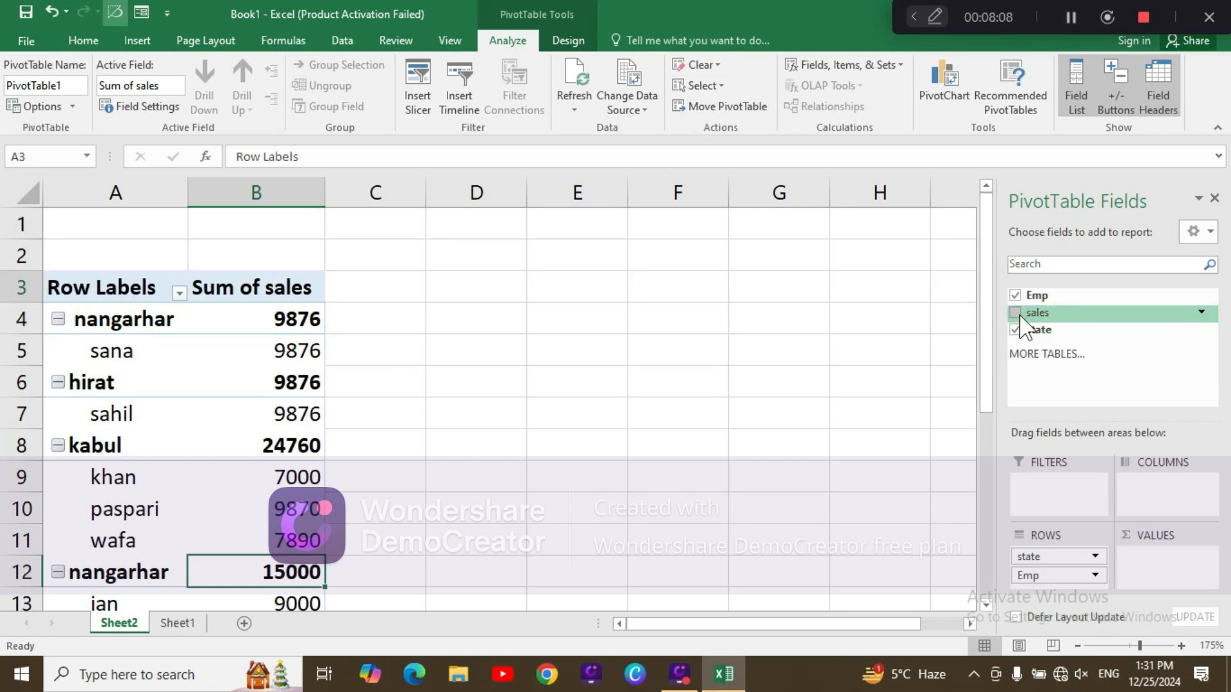
click(1015, 295)
click(1014, 331)
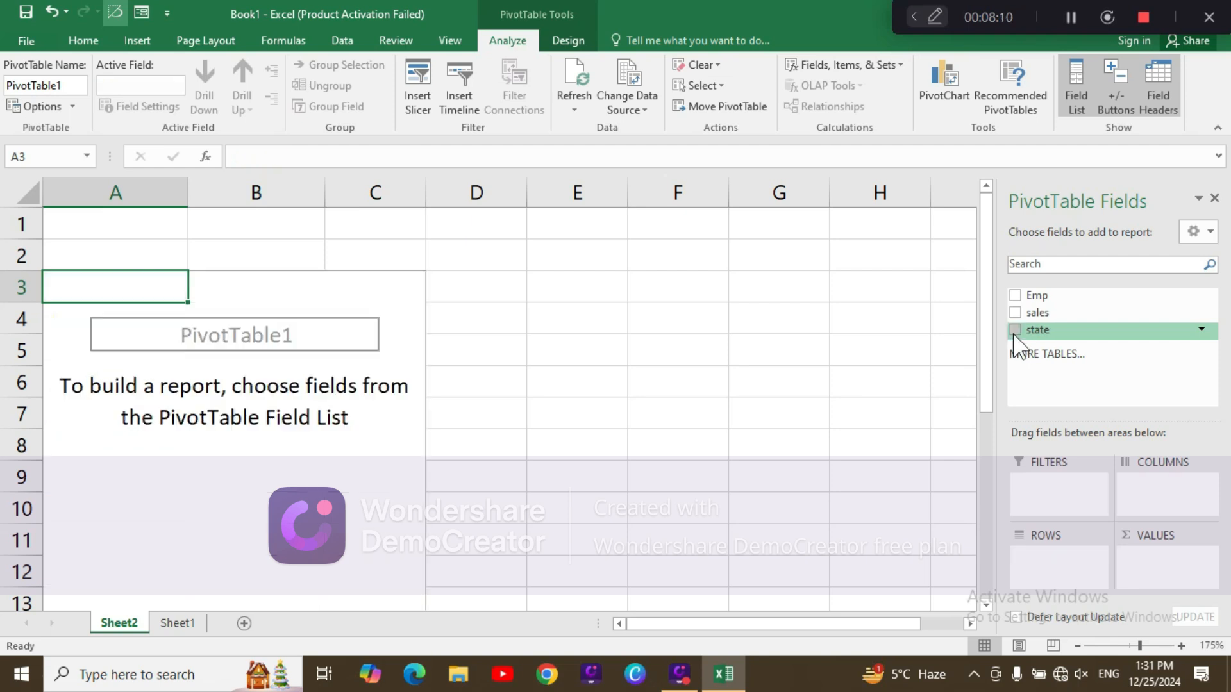
click(1015, 330)
click(1015, 313)
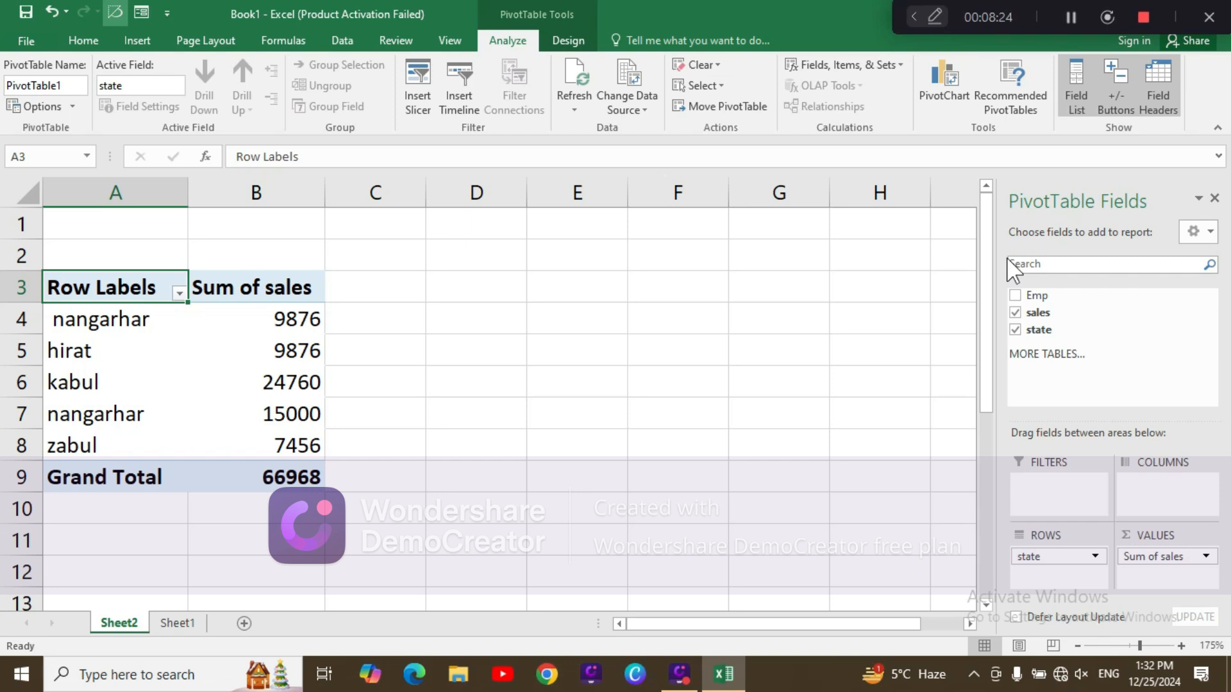
Step: Replace the state field with Emp in the PivotTable rows to sum the sales by employee
click(1015, 329)
click(1014, 296)
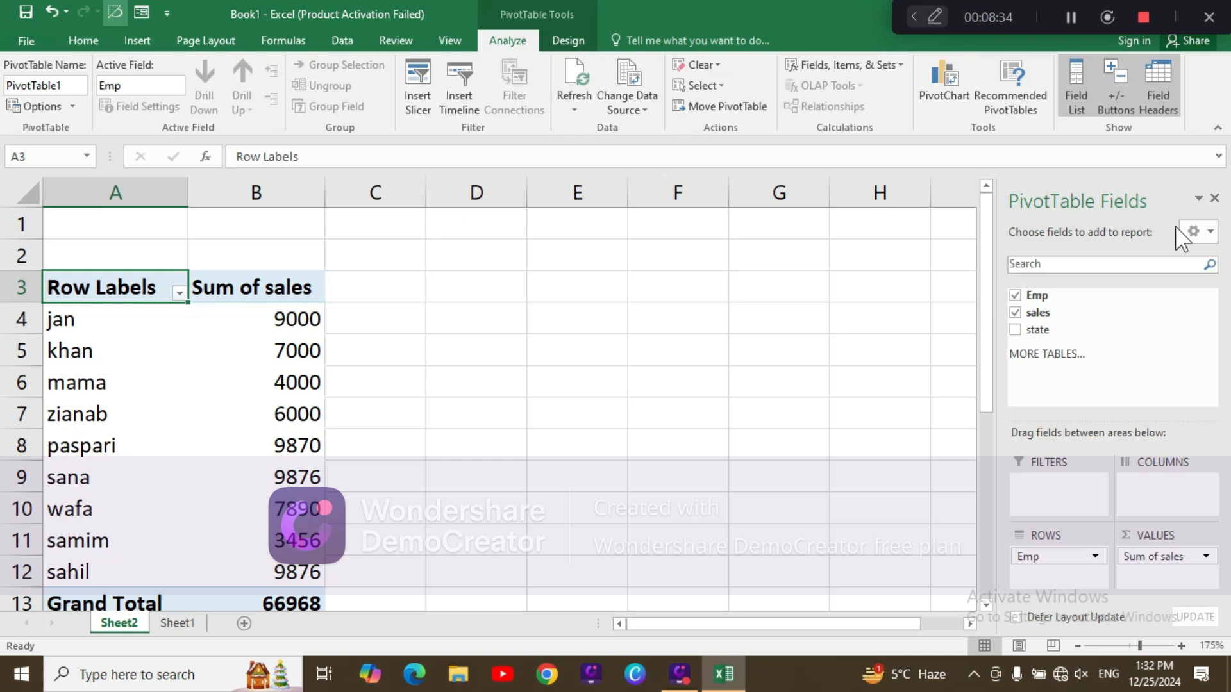
click(1208, 234)
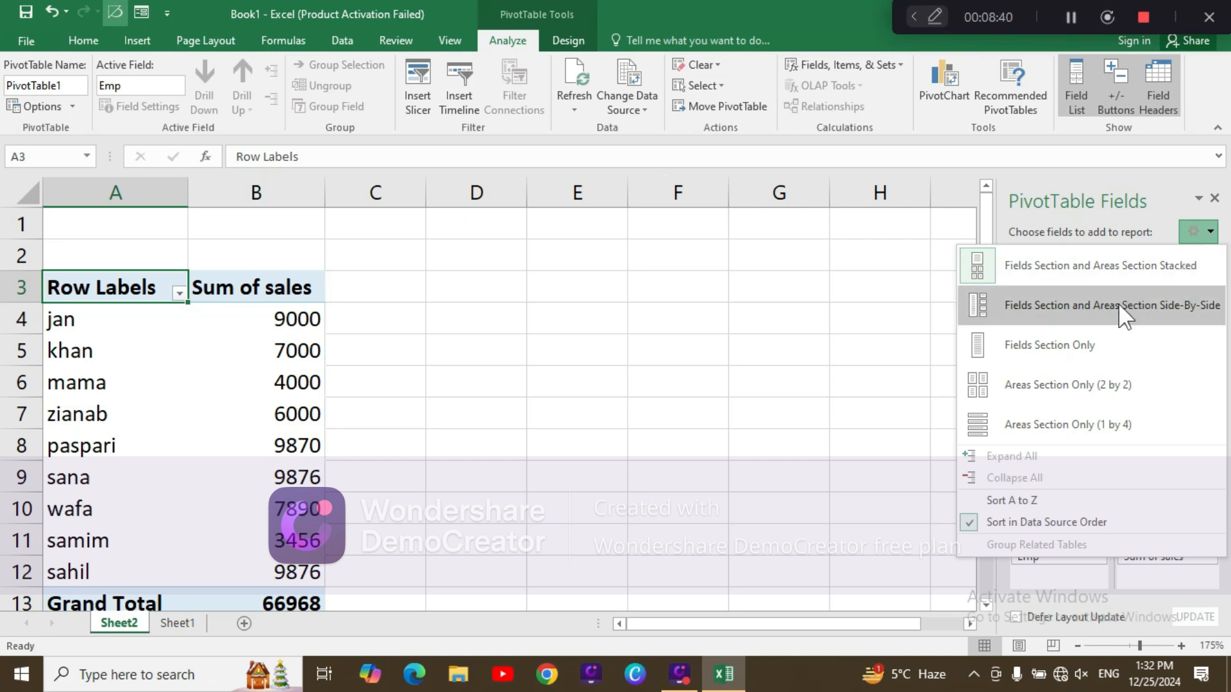
click(723, 464)
scroll(1211, 363, down, 2)
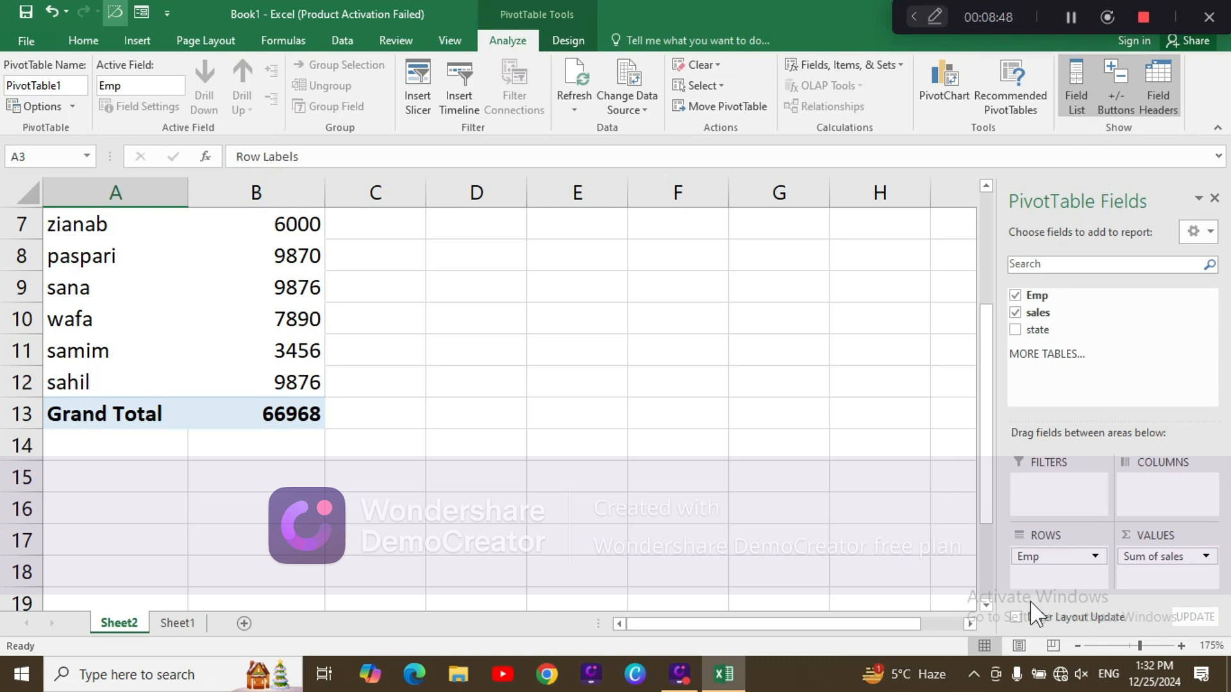
click(1097, 556)
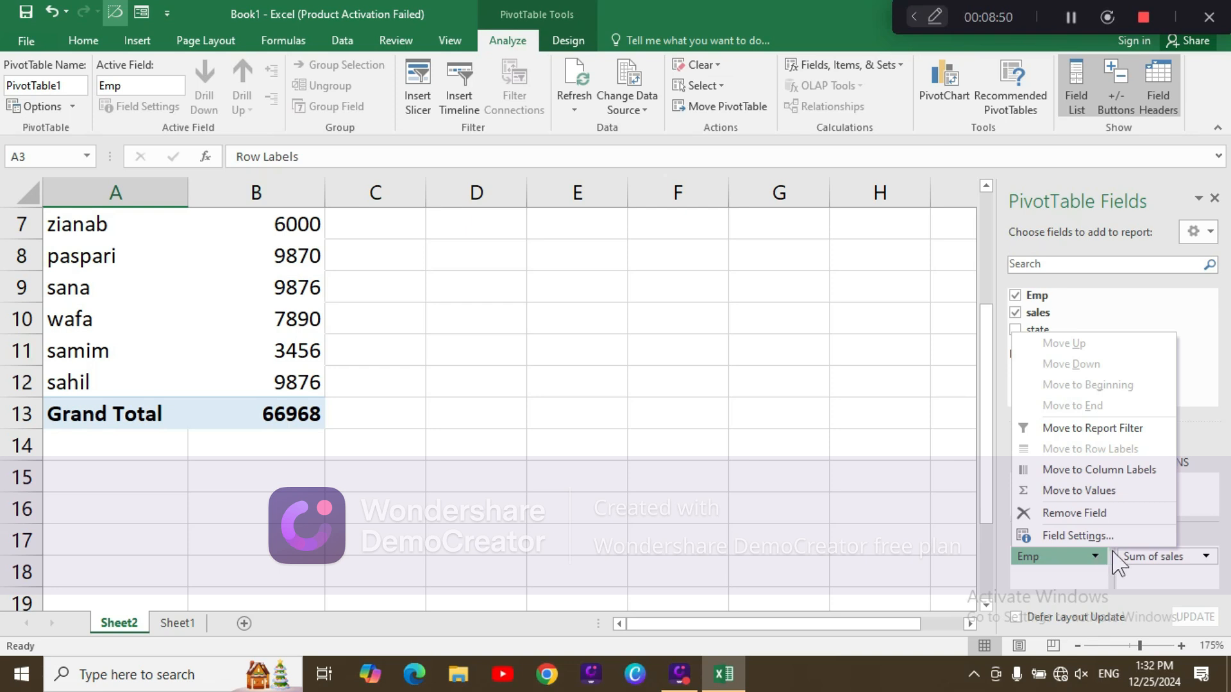
click(1123, 562)
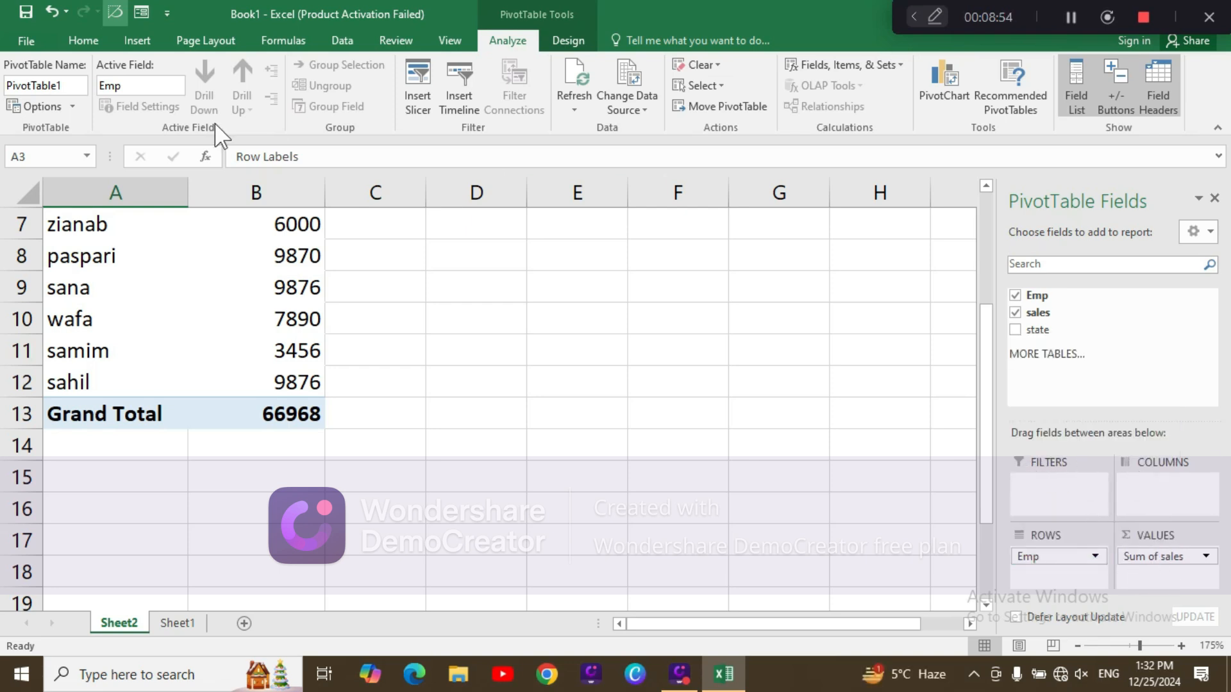
scroll(218, 125, up, 6)
scroll(321, 365, up, 2)
drag(89, 293, 283, 575)
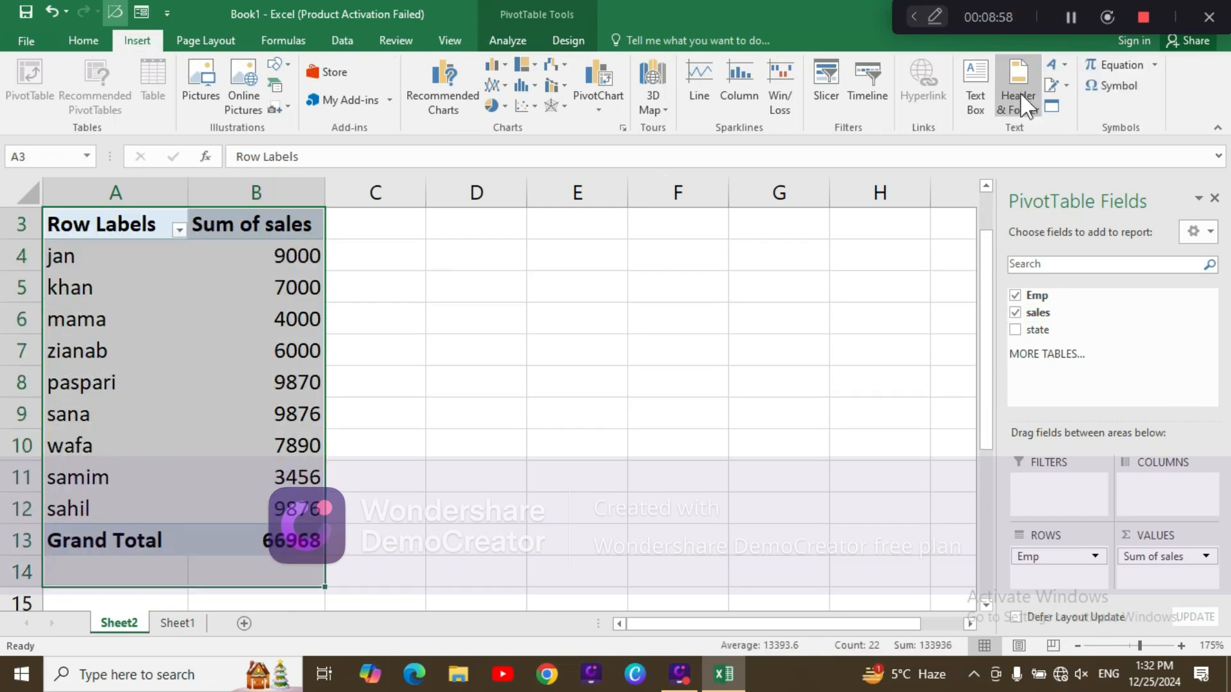
click(93, 40)
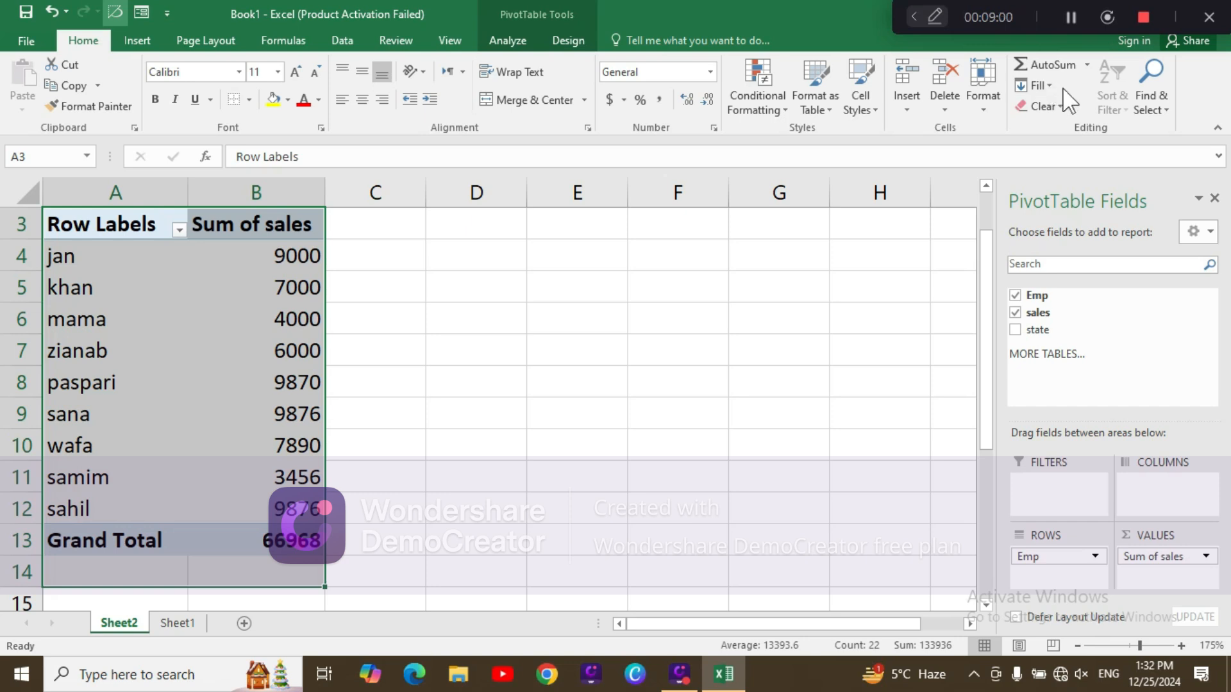
click(788, 371)
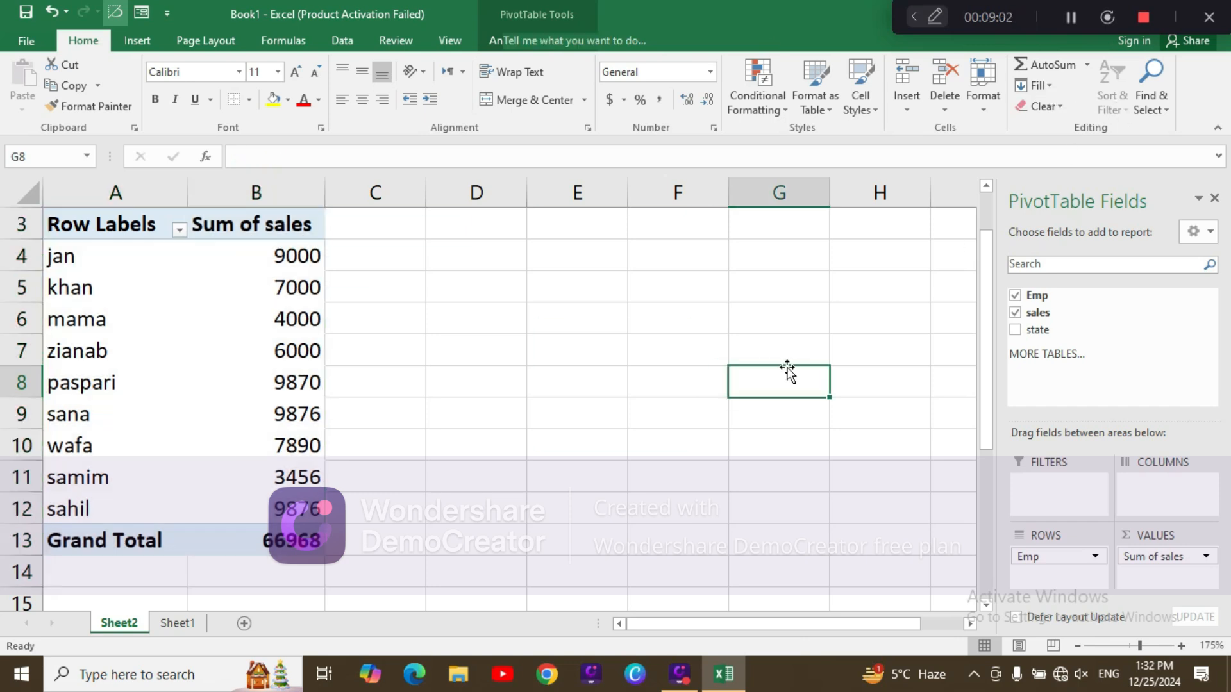
Step: Sort the PivotTable field list from A to Z
scroll(1204, 383, down, 6)
scroll(1207, 383, up, 7)
click(177, 558)
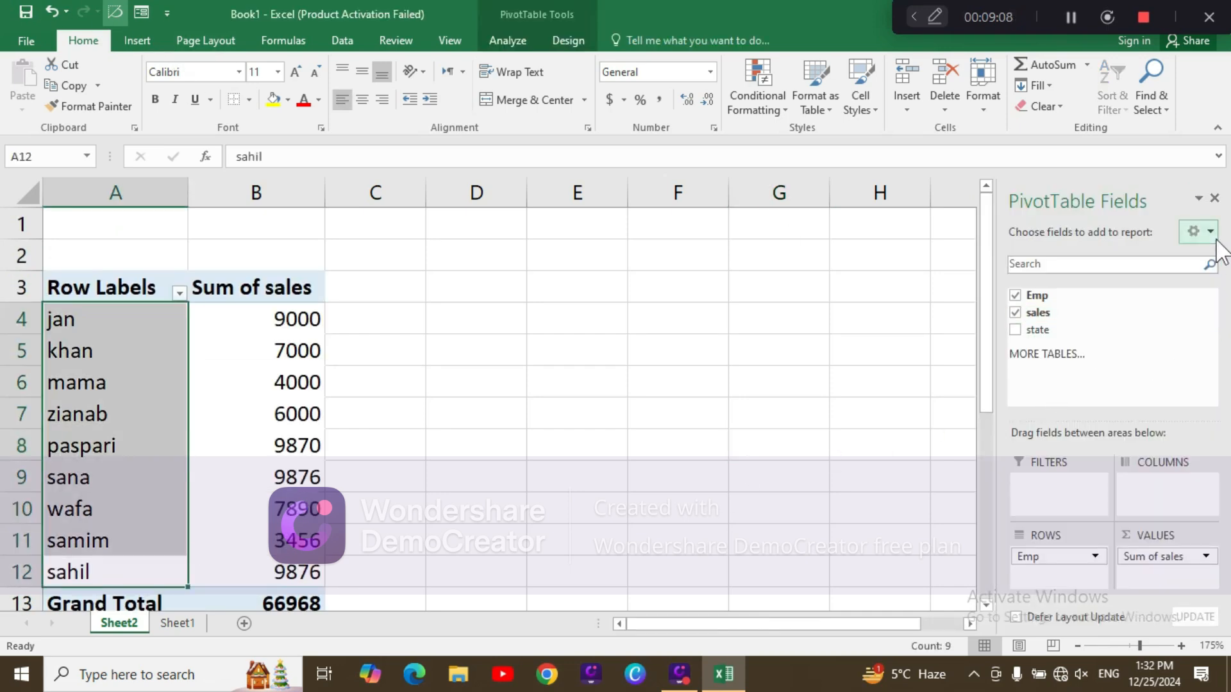
click(1209, 232)
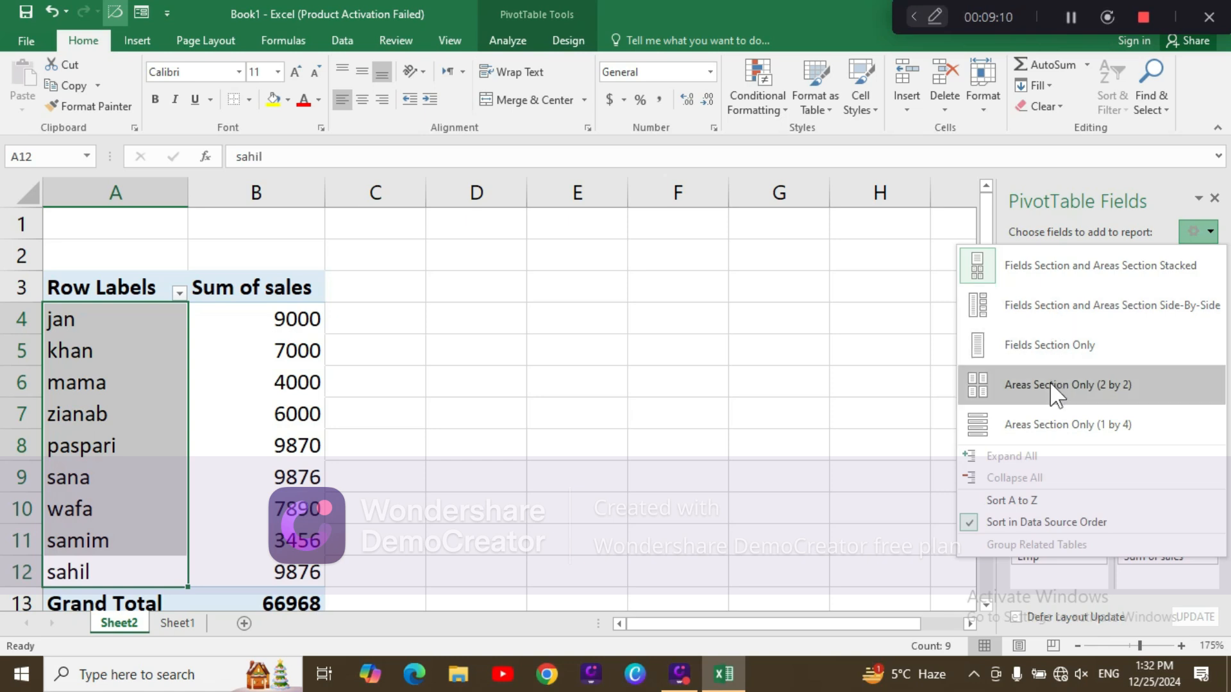
click(1059, 501)
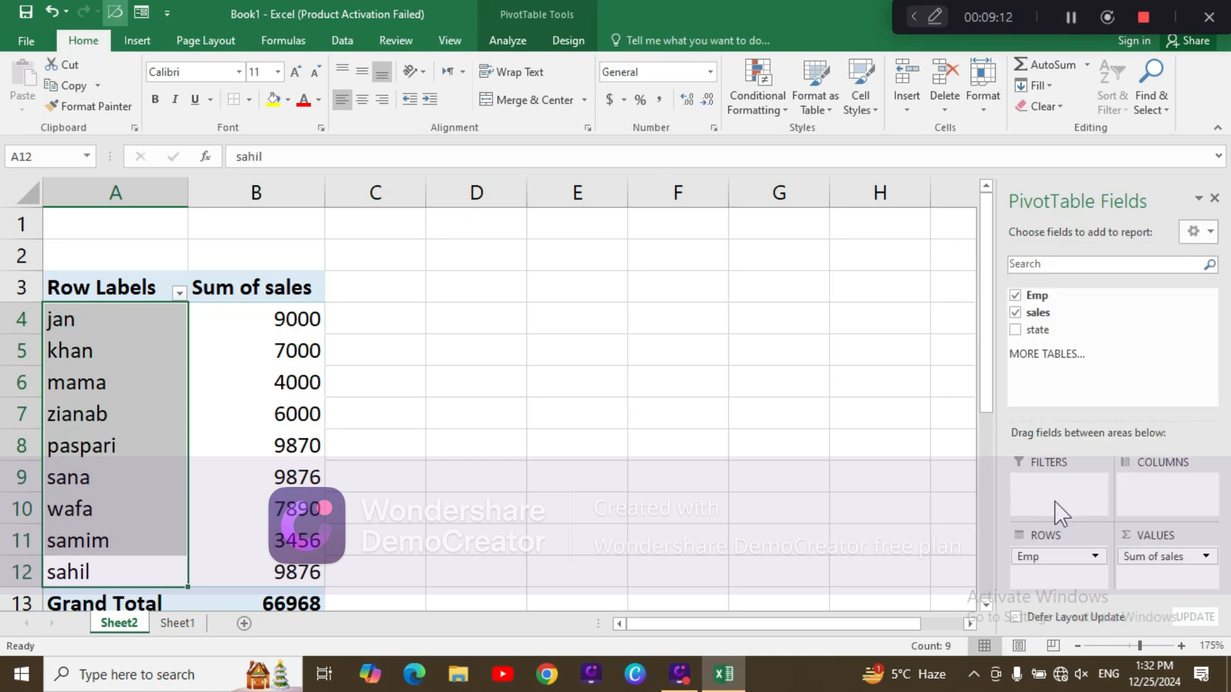
Step: Move the Emp field from the rows to the report filter and back to the row labels
click(1091, 558)
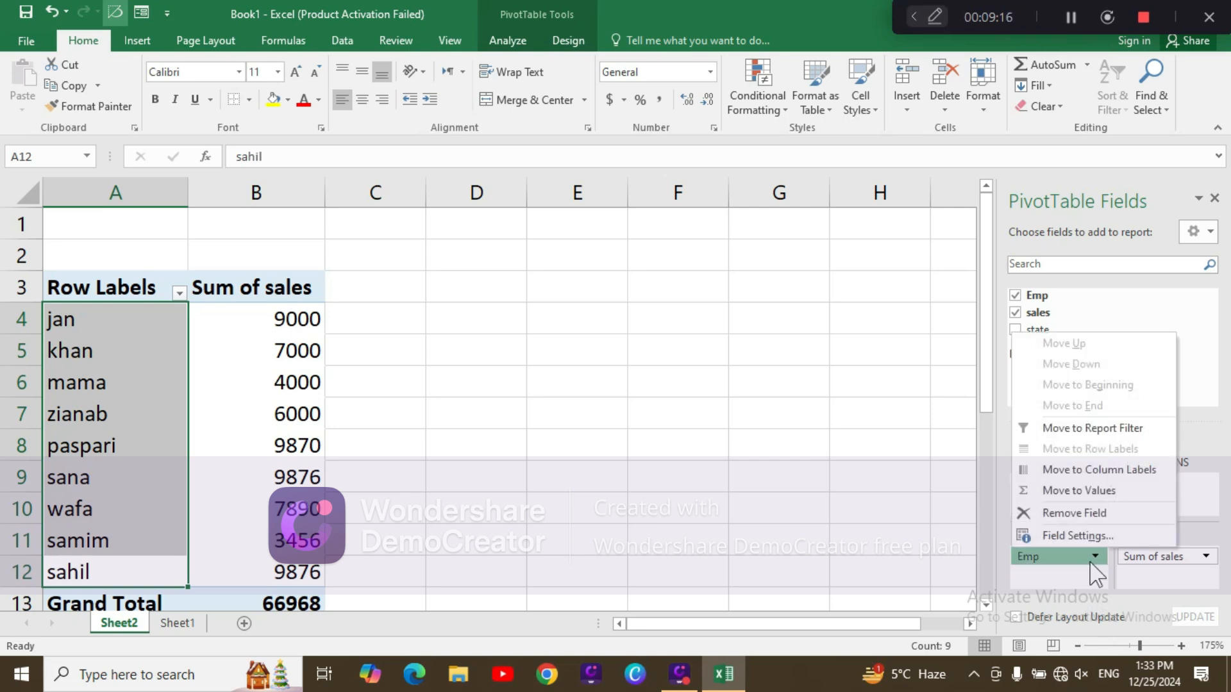
click(1120, 575)
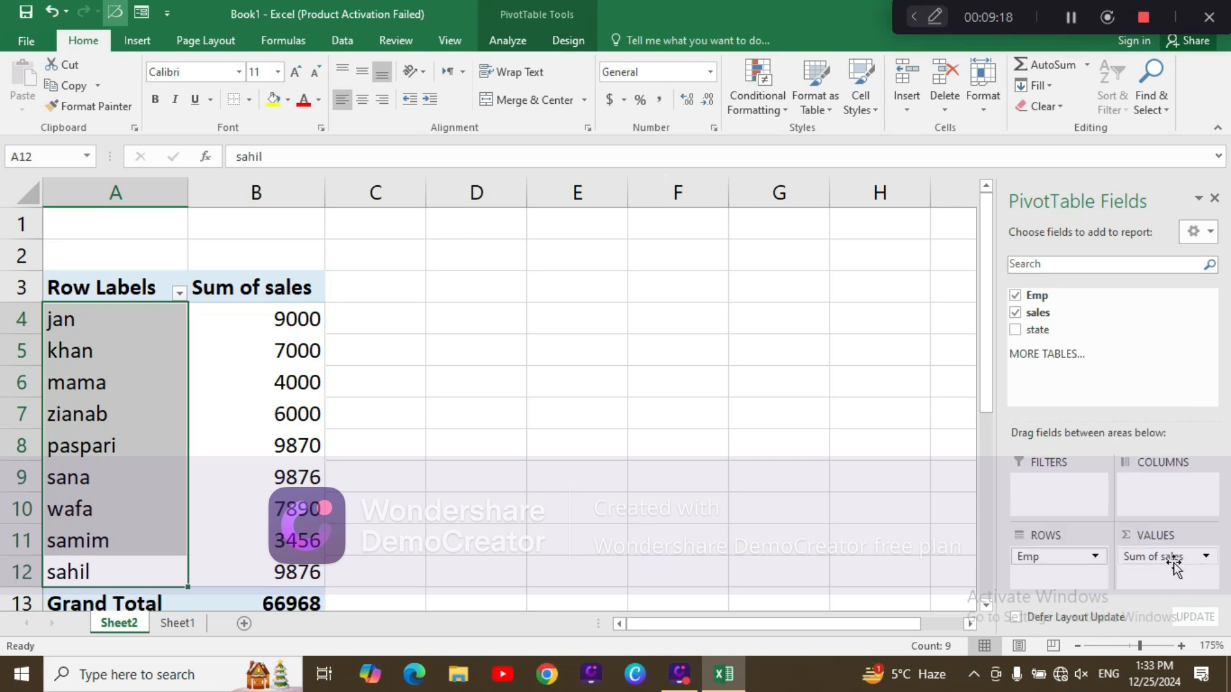
click(1103, 559)
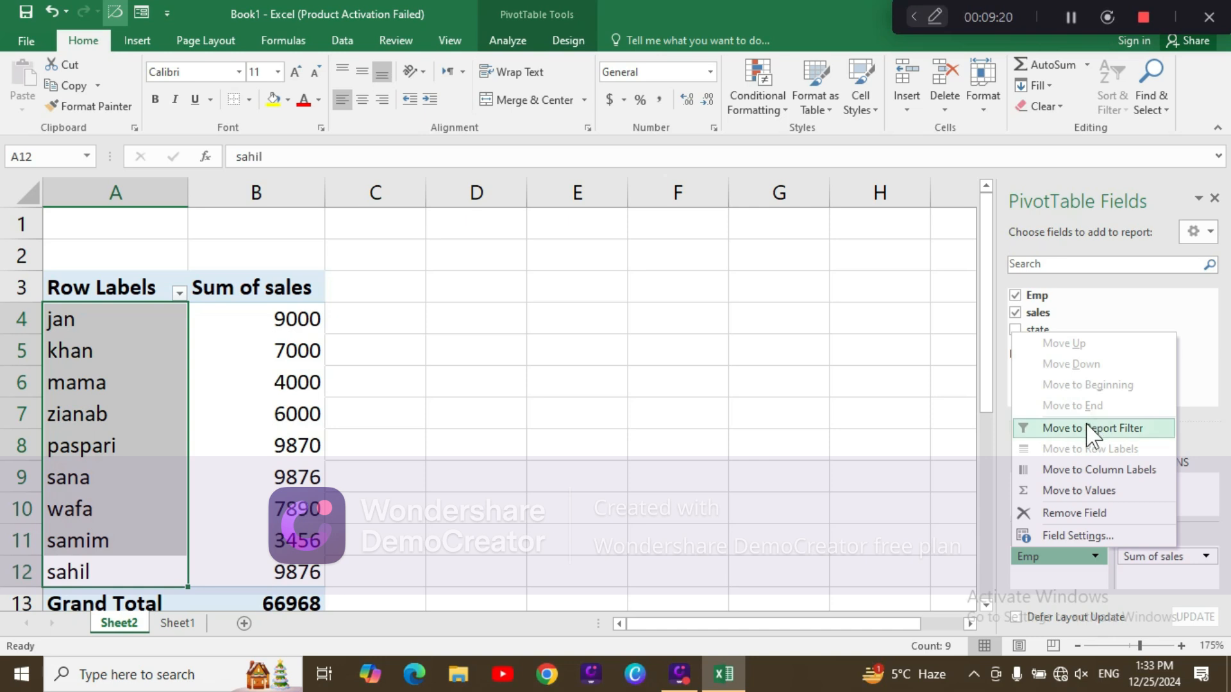
click(1095, 426)
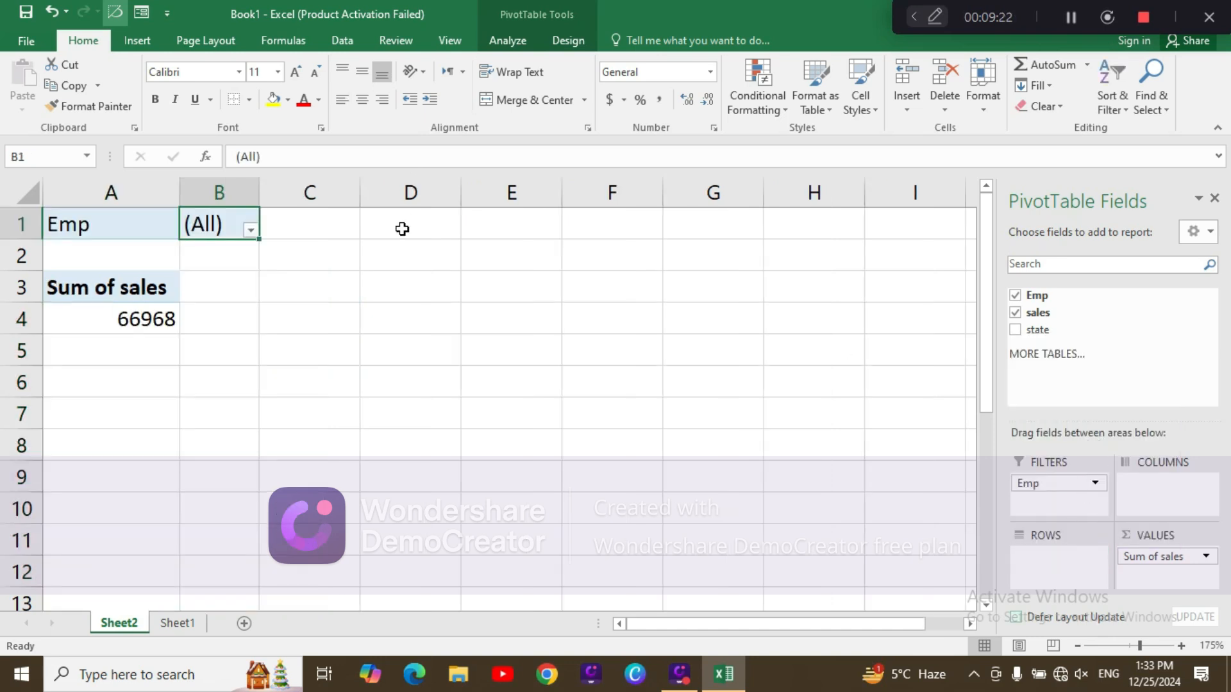
click(1094, 486)
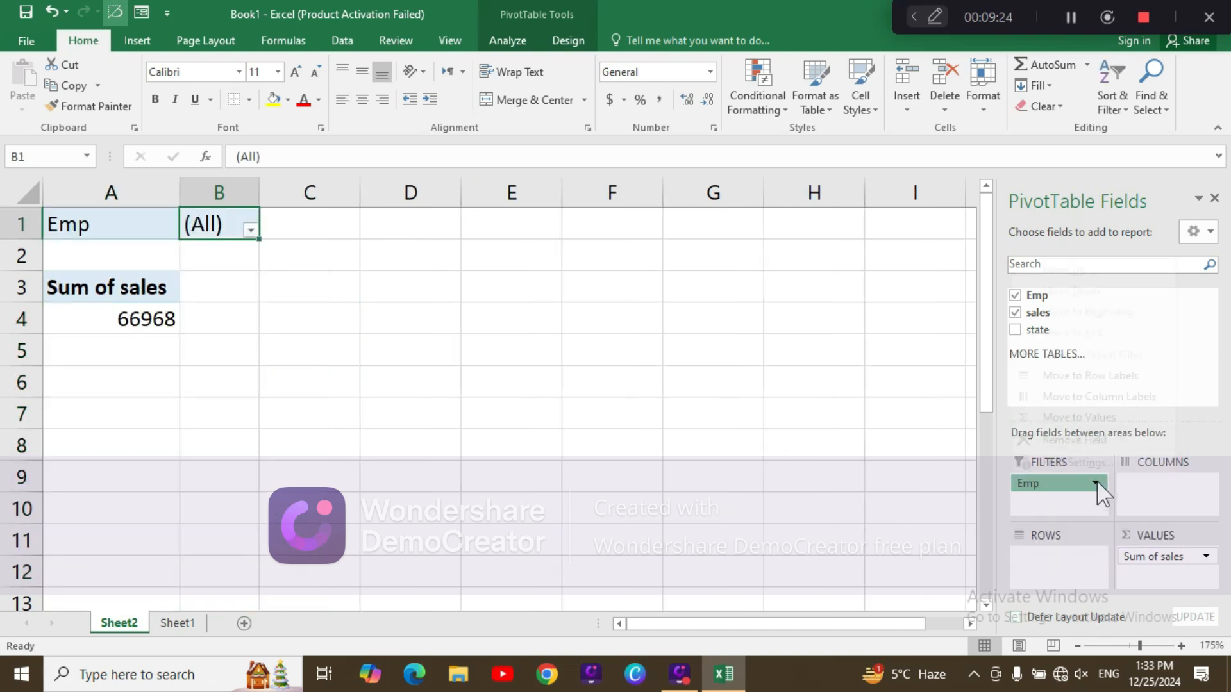
click(1083, 376)
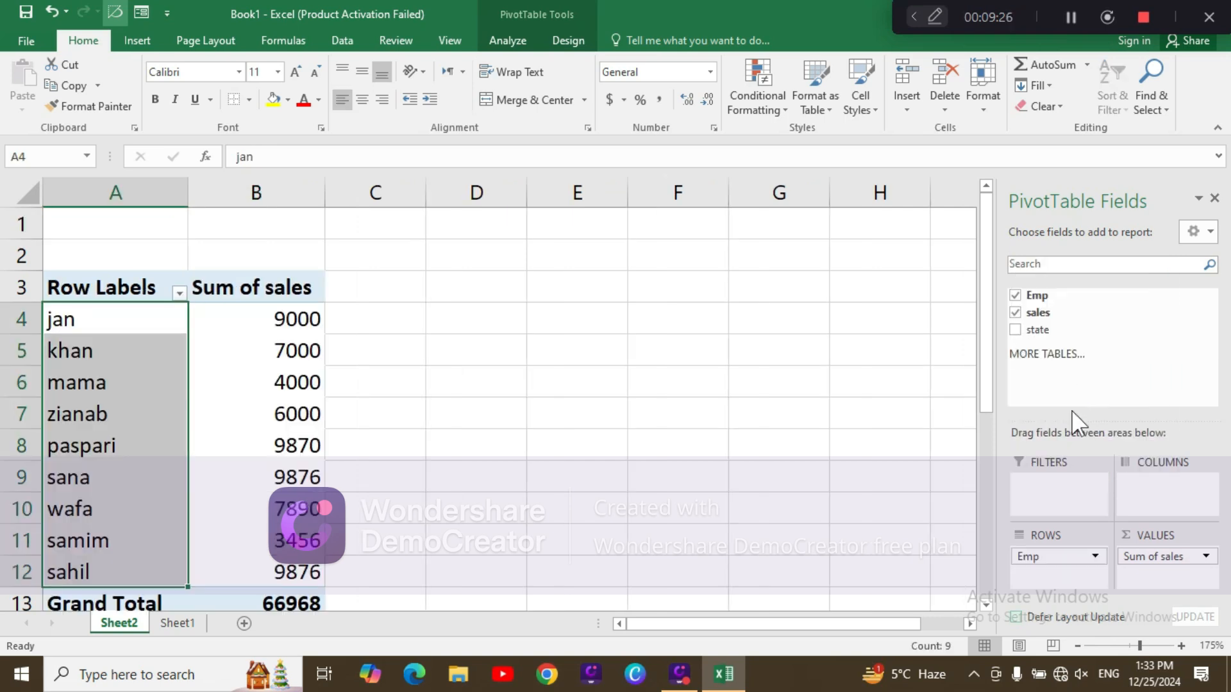
Step: Move sales from the values to the row labels, and from there to the report filter
click(1201, 556)
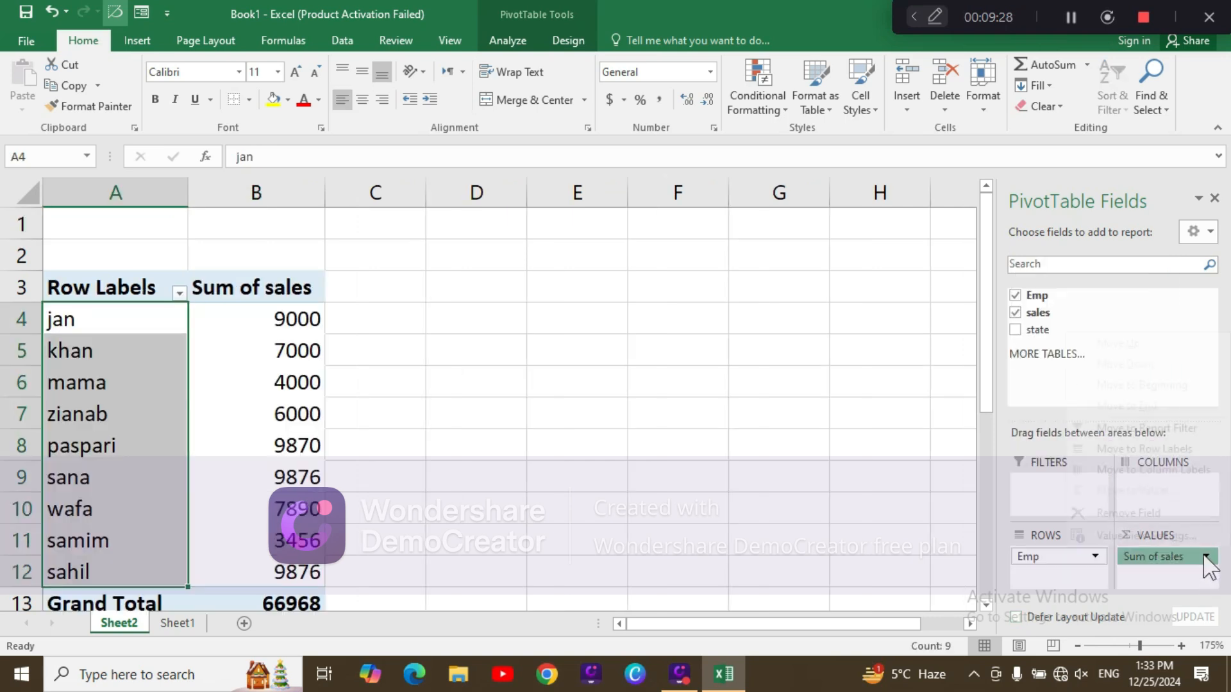
click(1147, 450)
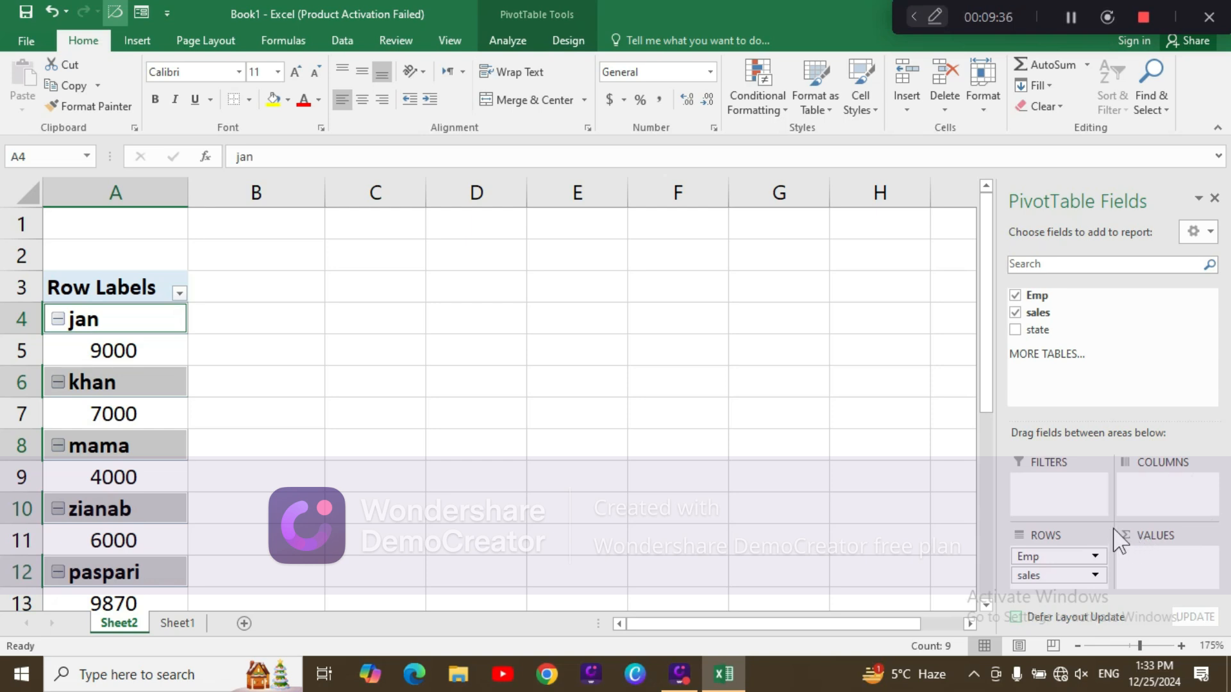
click(1095, 574)
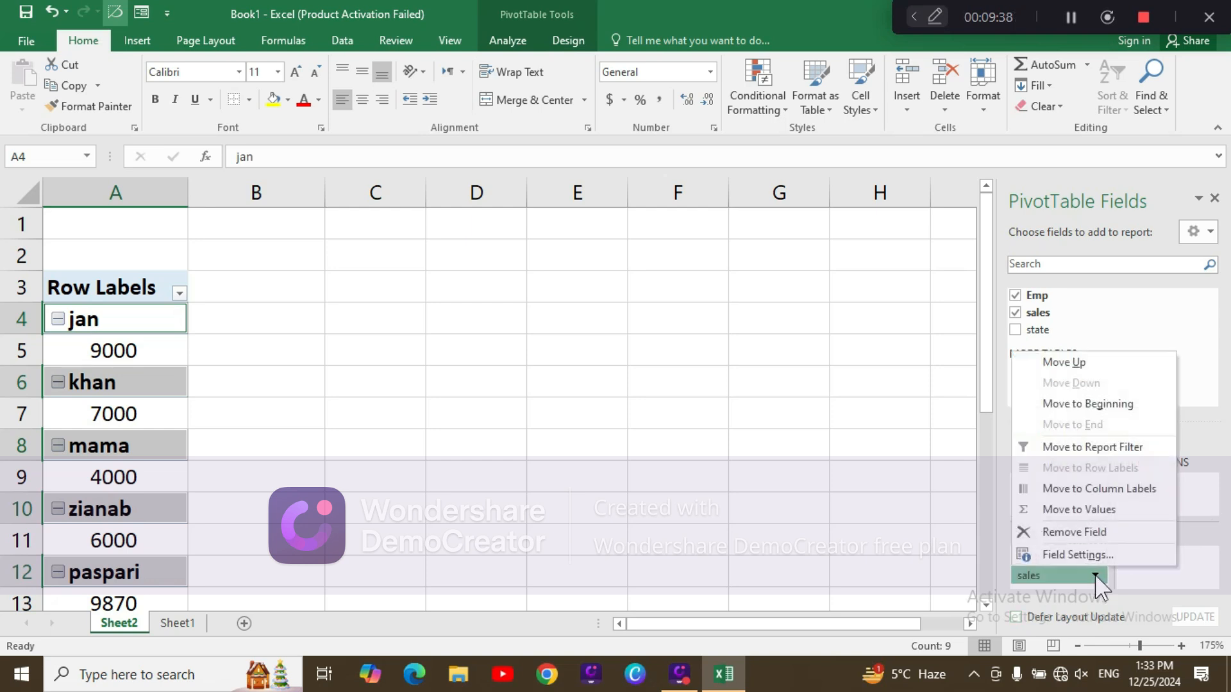
click(1078, 449)
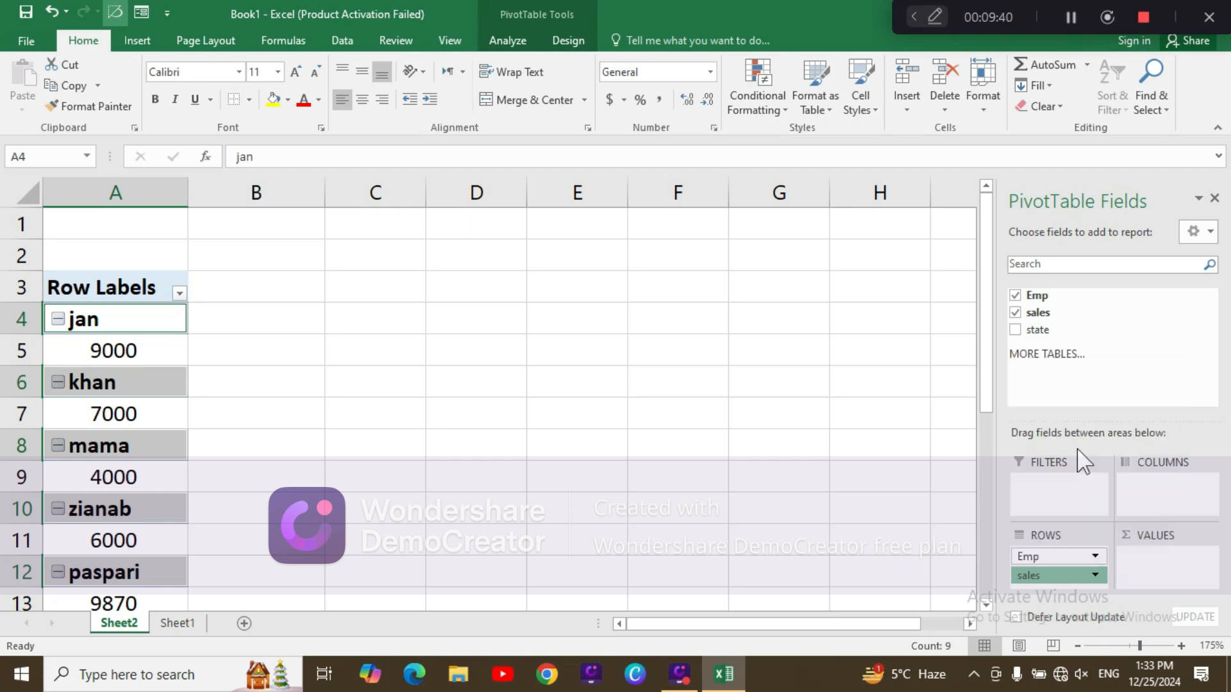
Step: Remove Emp from the PivotTable rows and move sales from the report filter to the values
click(1094, 557)
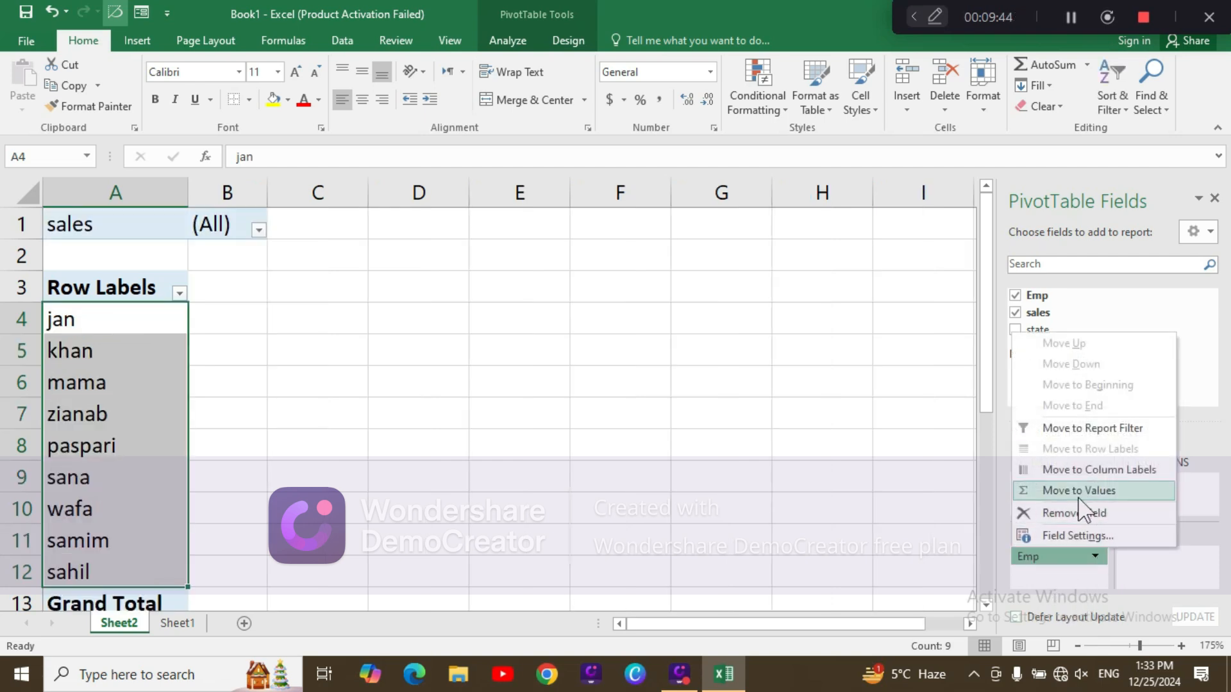
click(1087, 512)
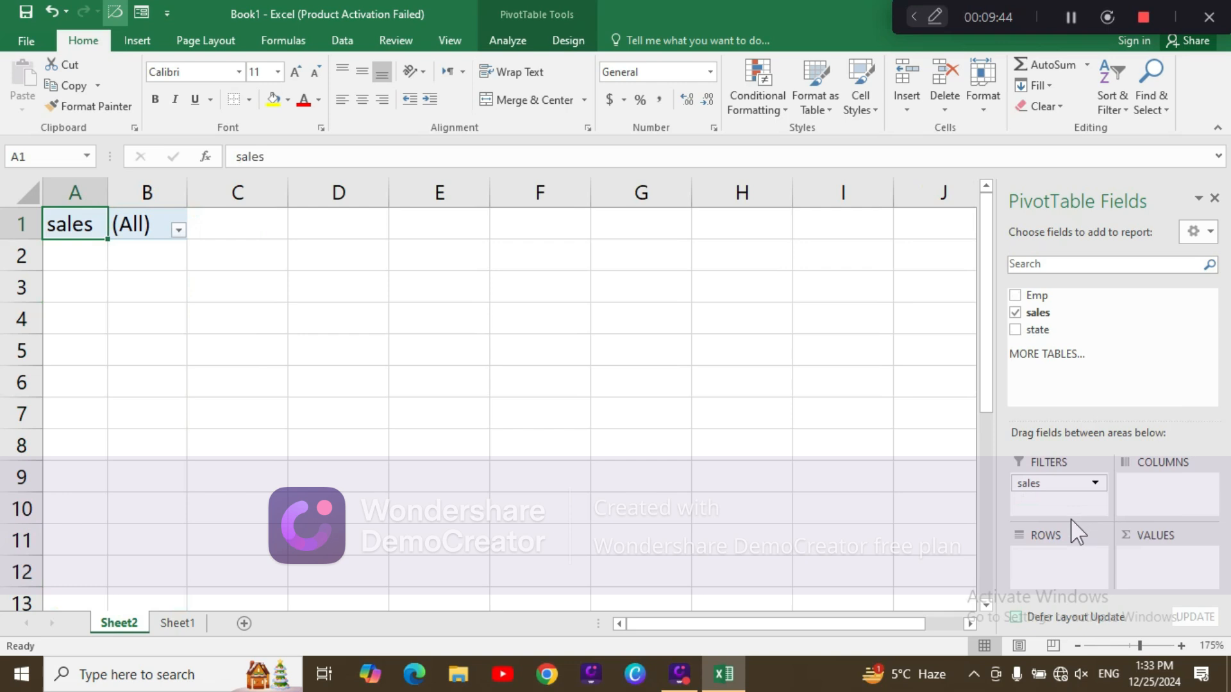
click(1094, 485)
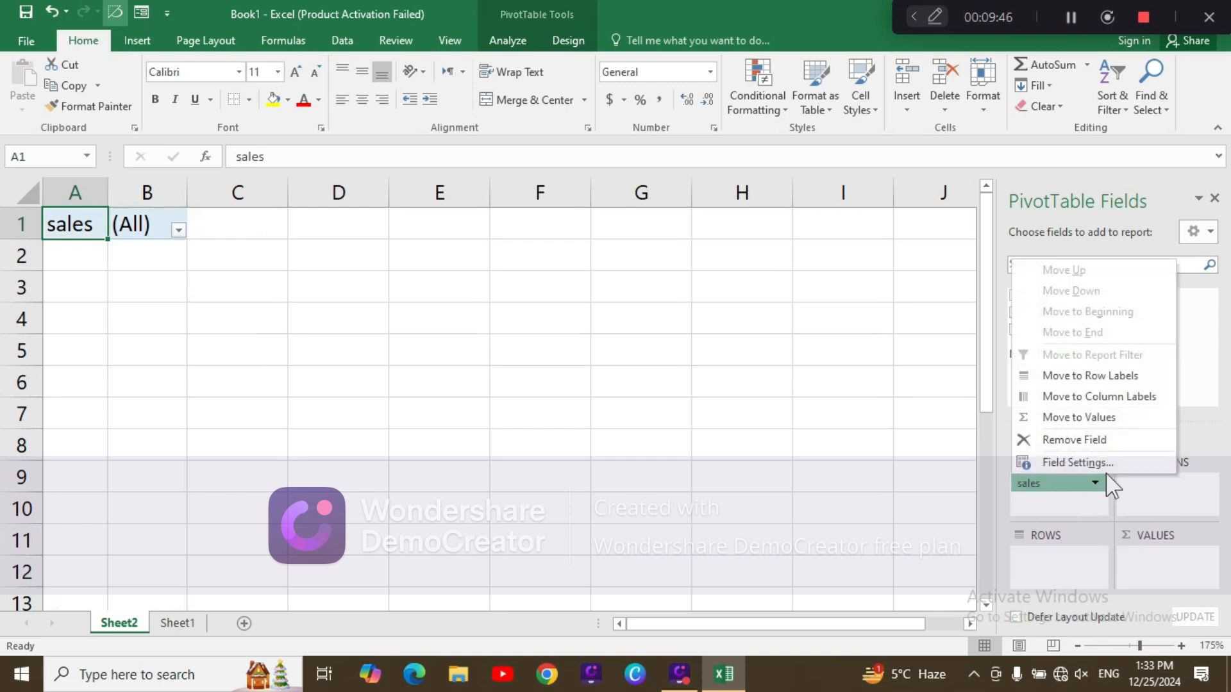
click(1064, 417)
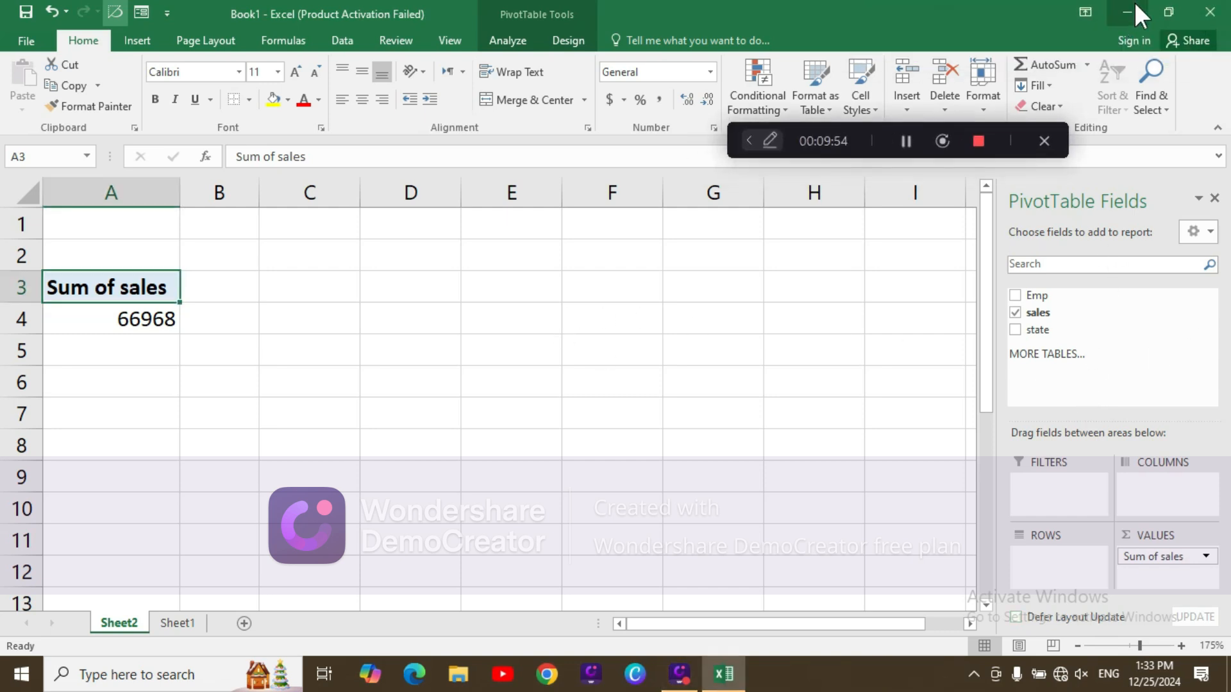
Step: Minimize the workbook window to show the desktop
click(1130, 13)
drag(832, 136, 564, 33)
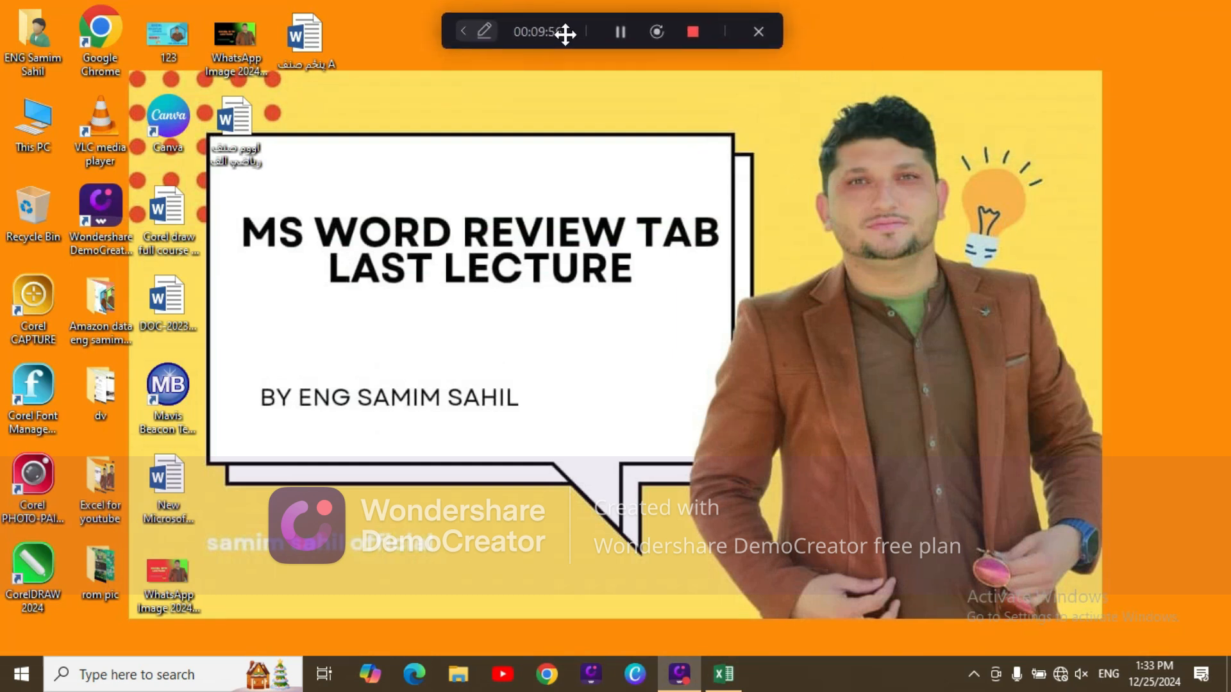